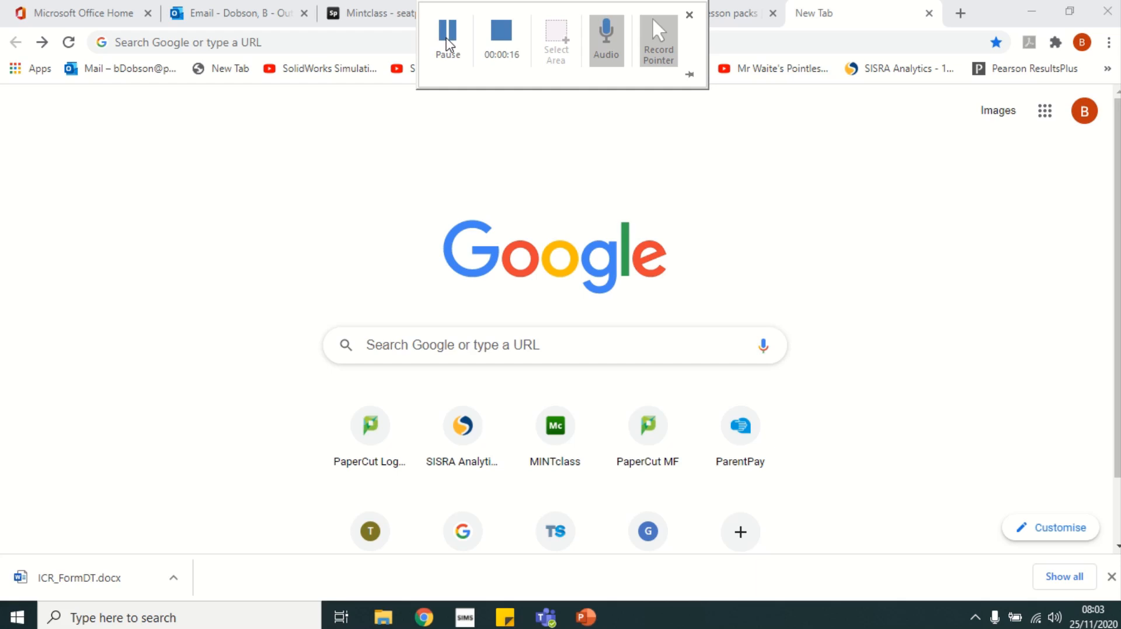
# Search Google for 'onshape education'
pyautogui.click(409, 351)
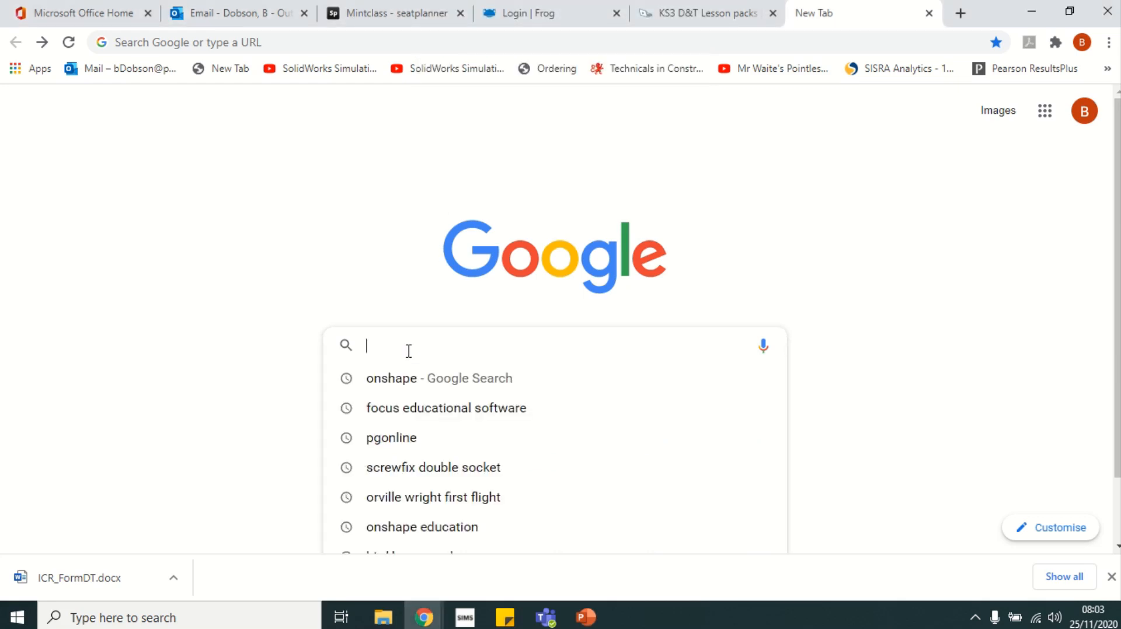
pyautogui.write('onshape')
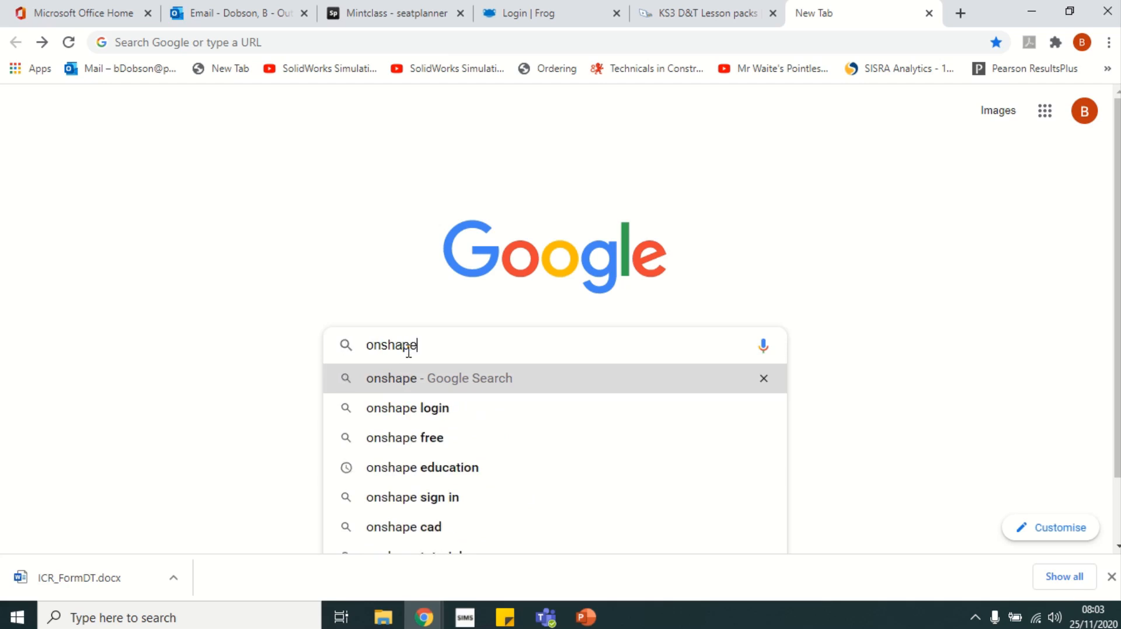
pyautogui.write(' education')
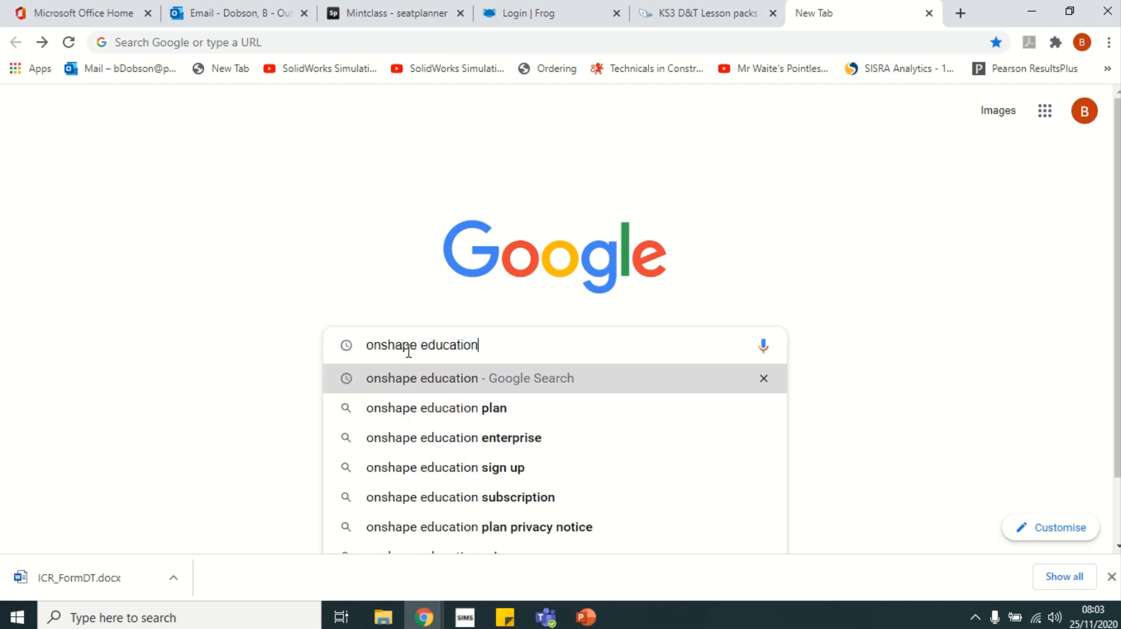
pyautogui.press('Return')
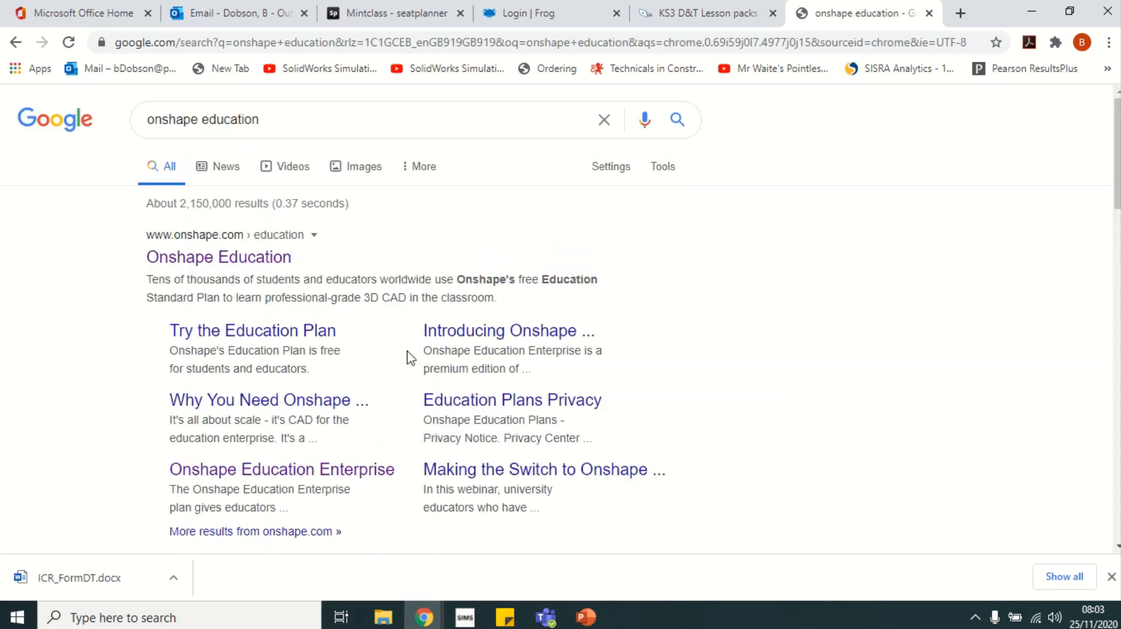
# Open the Onshape Education page and set role Student, school level Grade School (K-12)
pyautogui.click(238, 263)
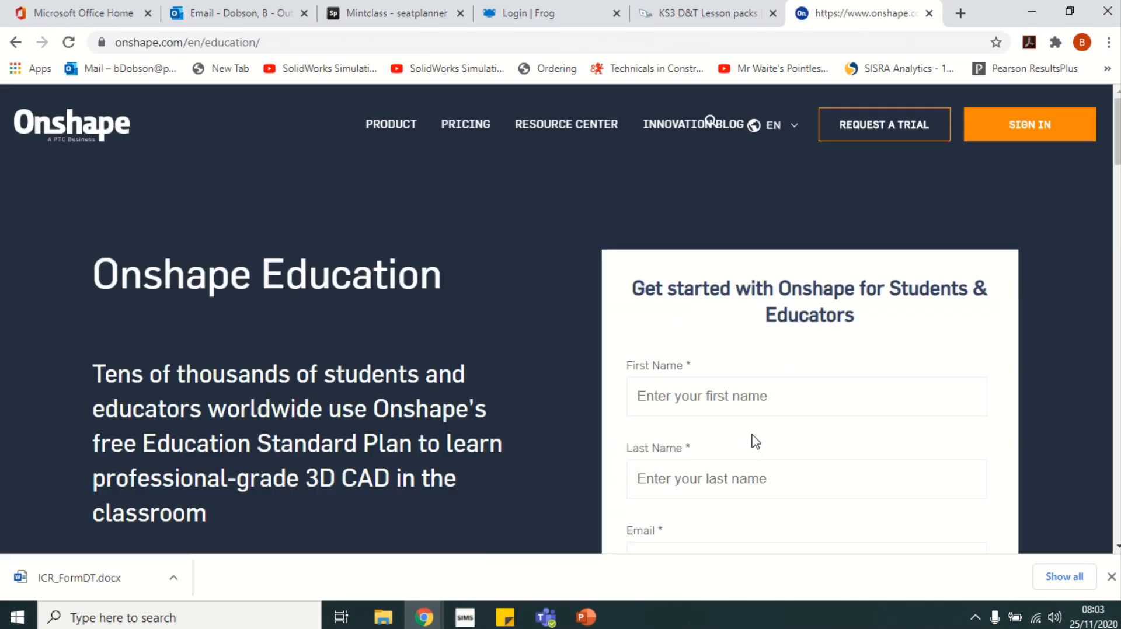
pyautogui.scroll(-3, 1069, 271)
pyautogui.scroll(1, 1065, 272)
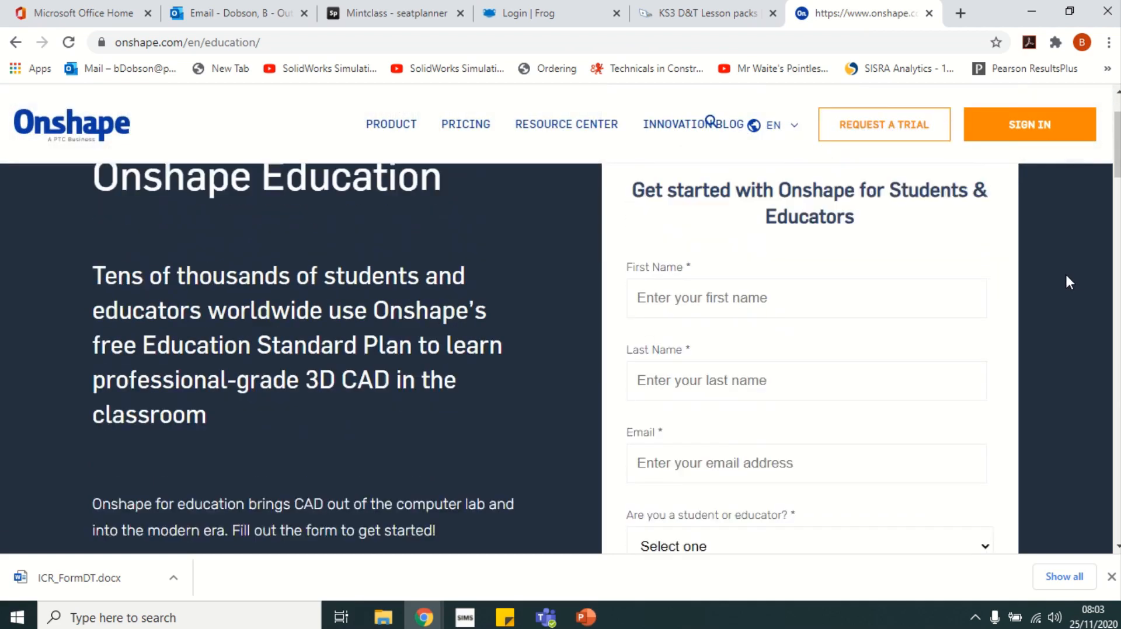
pyautogui.click(720, 308)
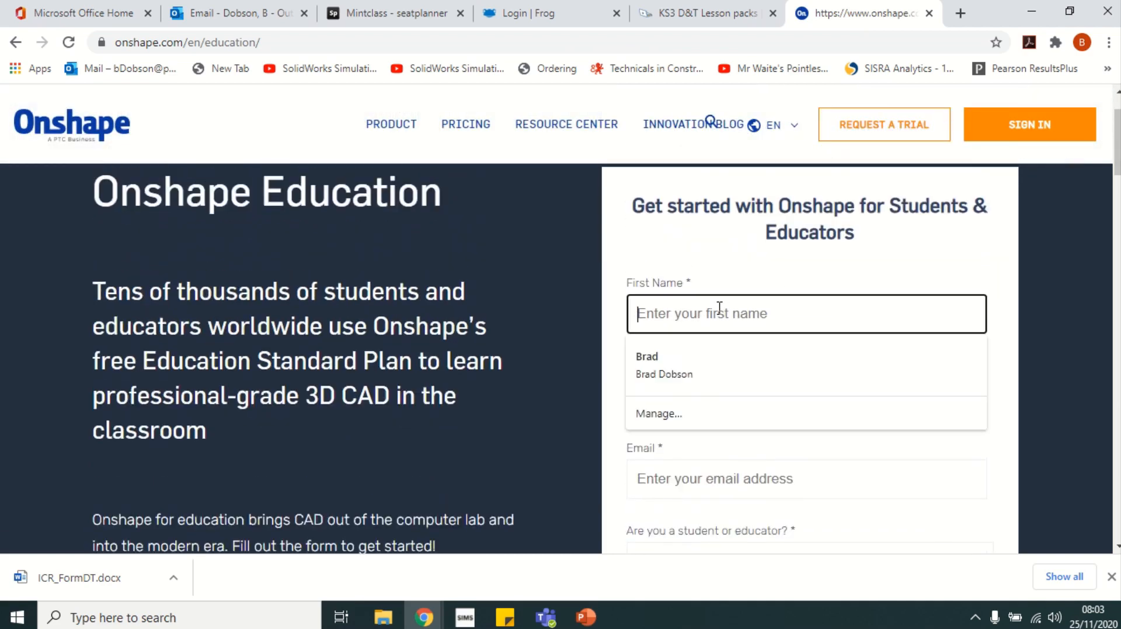
pyautogui.scroll(-3, 736, 298)
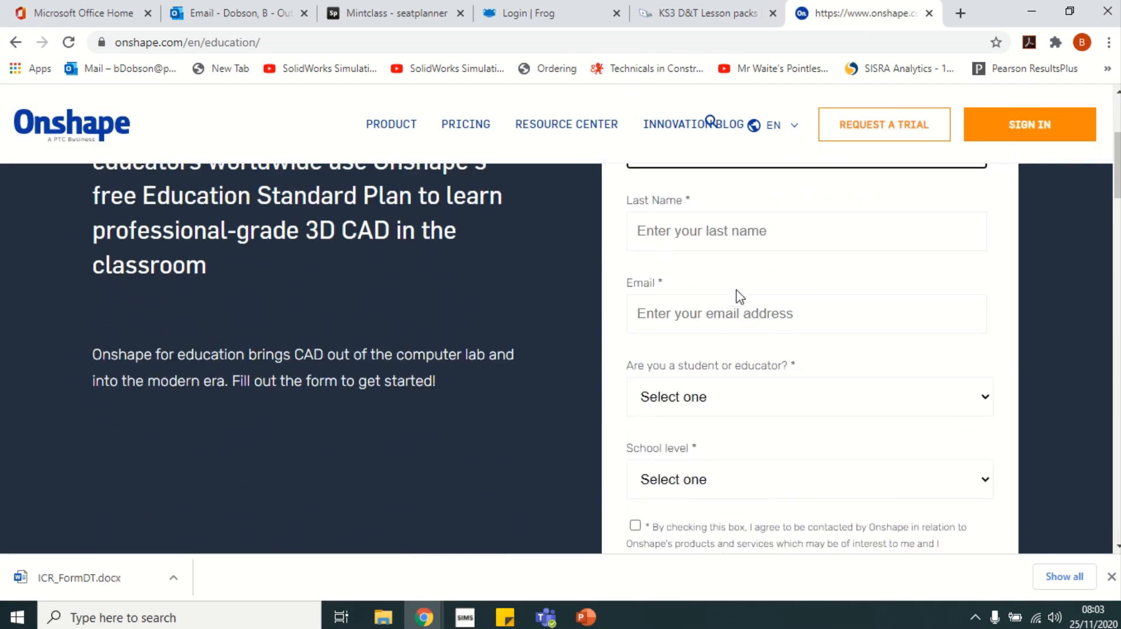
pyautogui.scroll(-1, 735, 292)
pyautogui.scroll(-2, 734, 292)
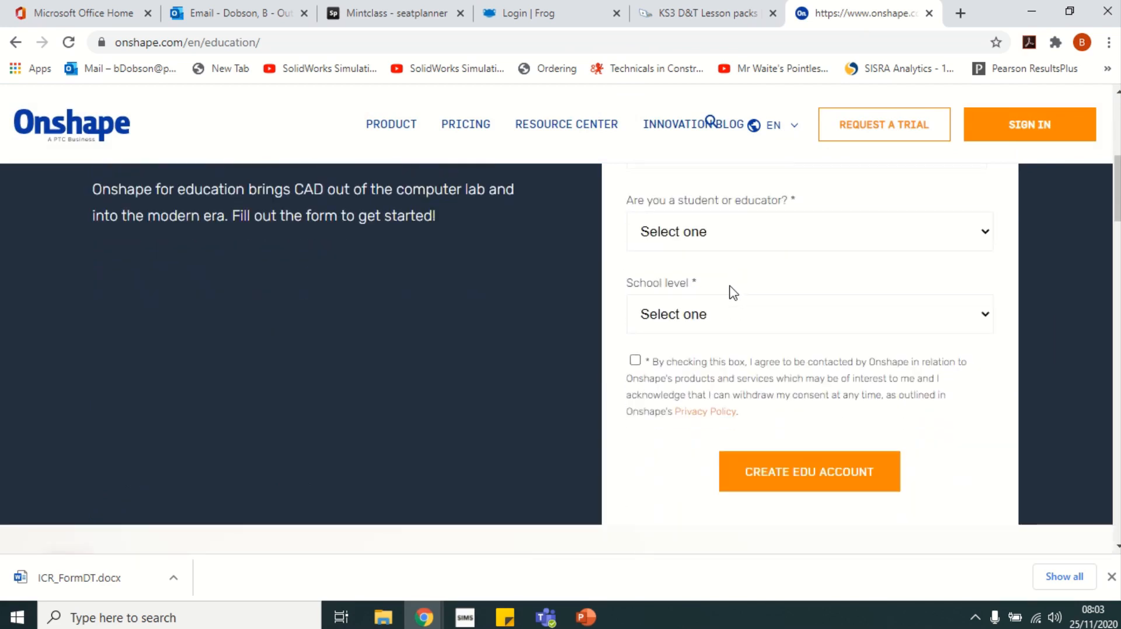
pyautogui.click(728, 234)
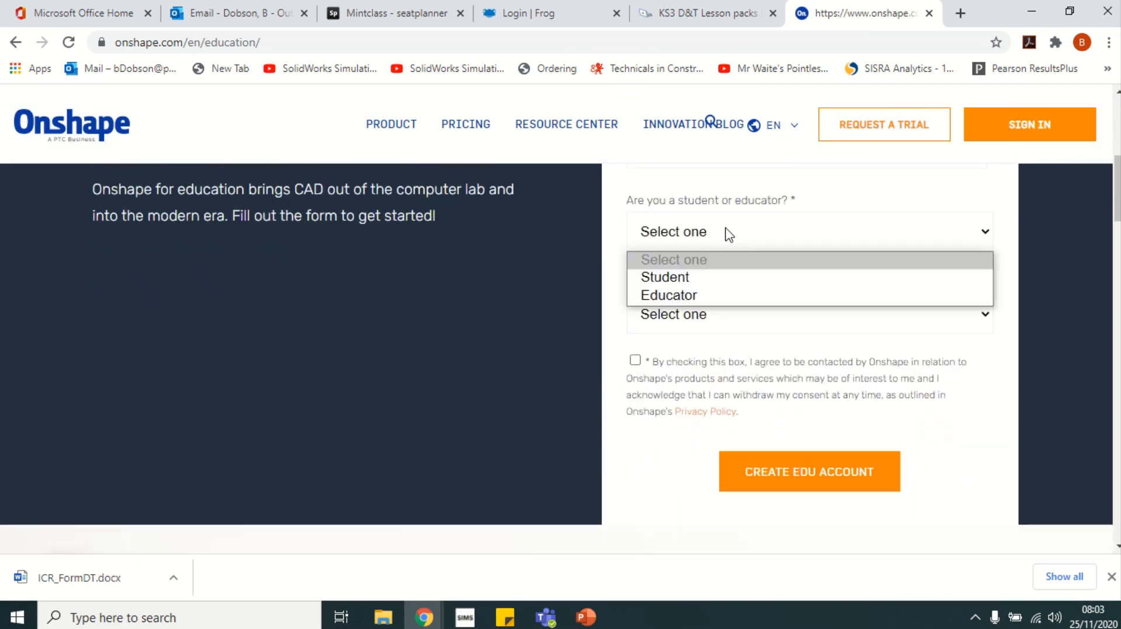
pyautogui.click(698, 276)
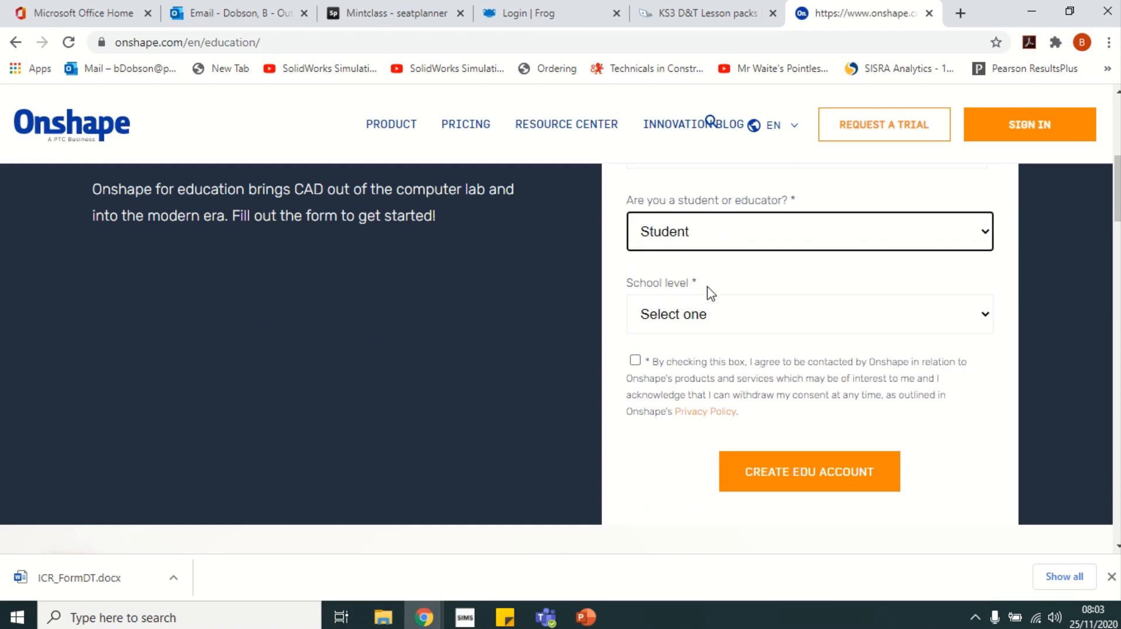
pyautogui.click(708, 321)
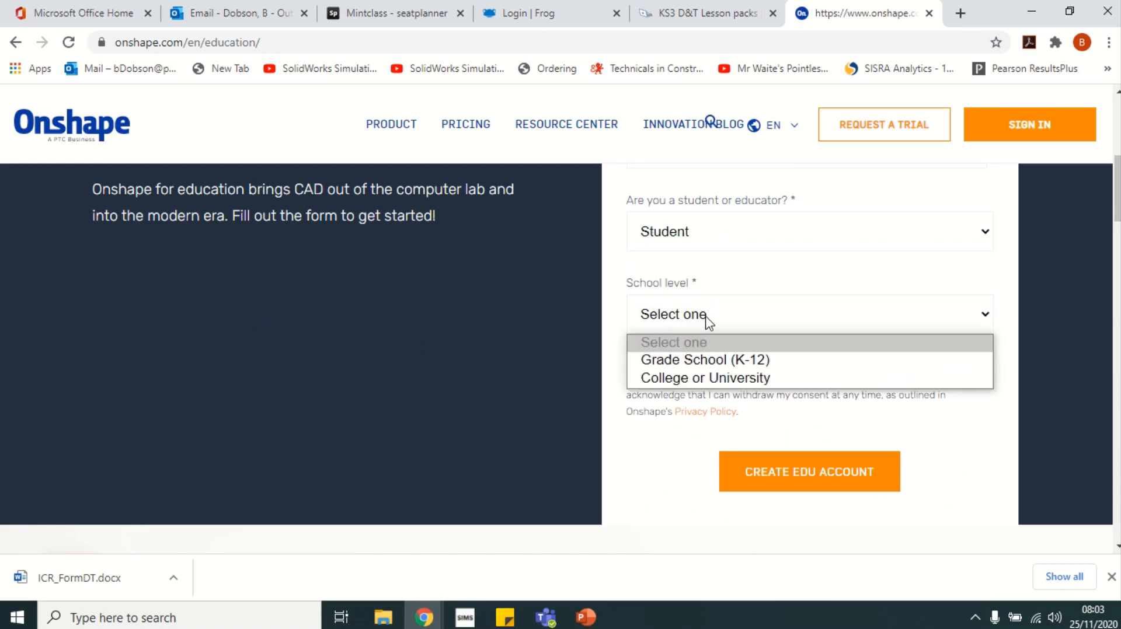
pyautogui.click(713, 362)
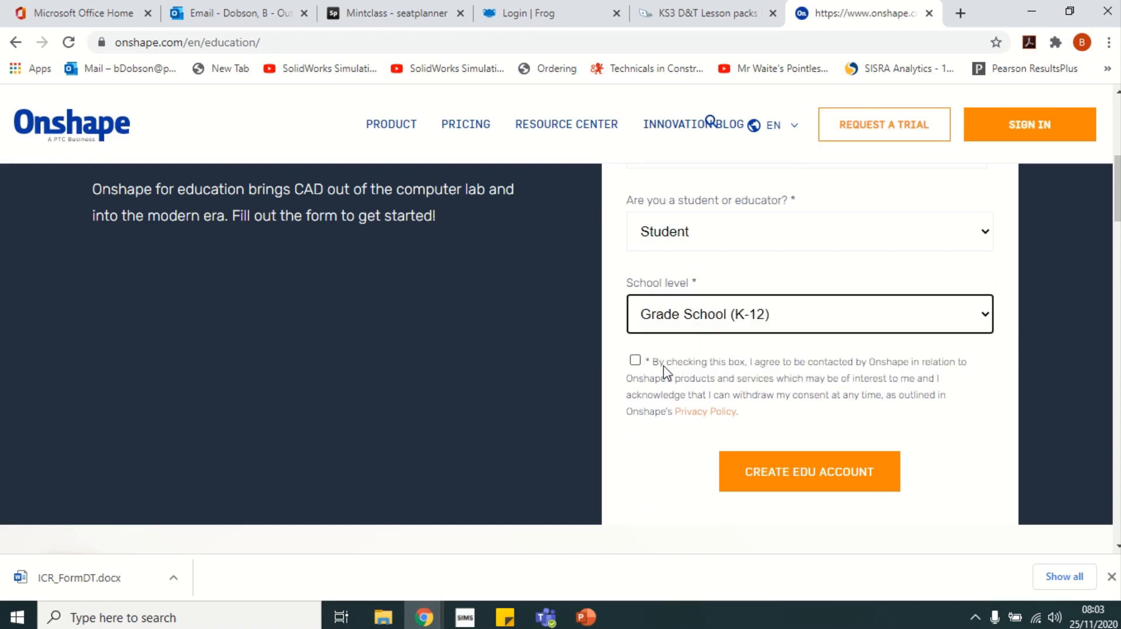
# Enter the student's first name and last name in the sign-up form
pyautogui.scroll(10, 665, 372)
pyautogui.click(696, 390)
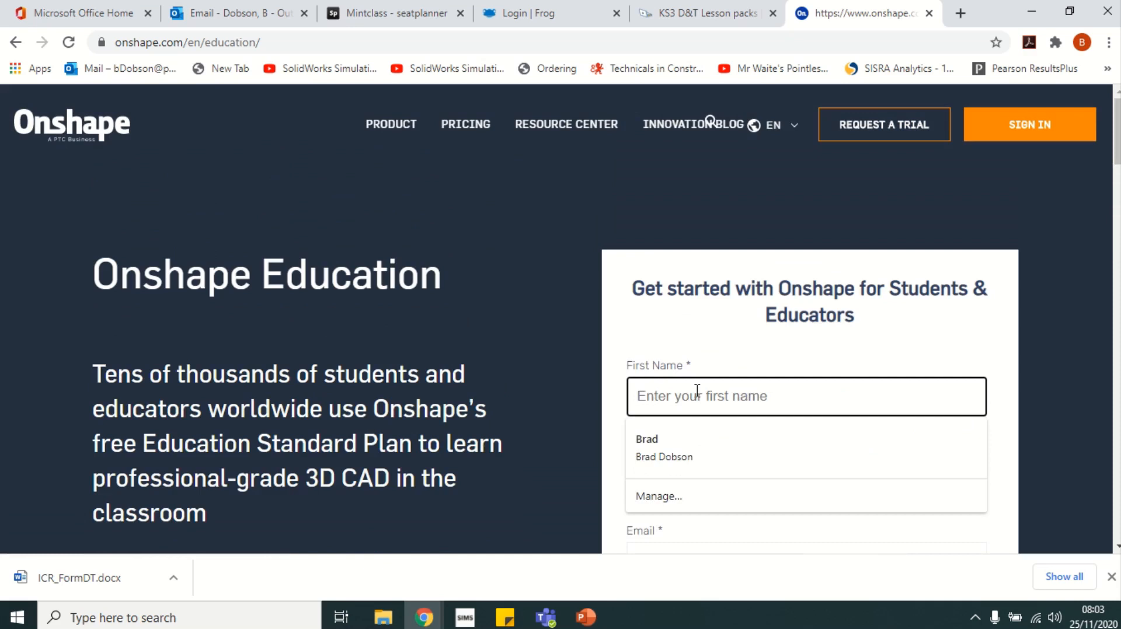
pyautogui.write('Joe')
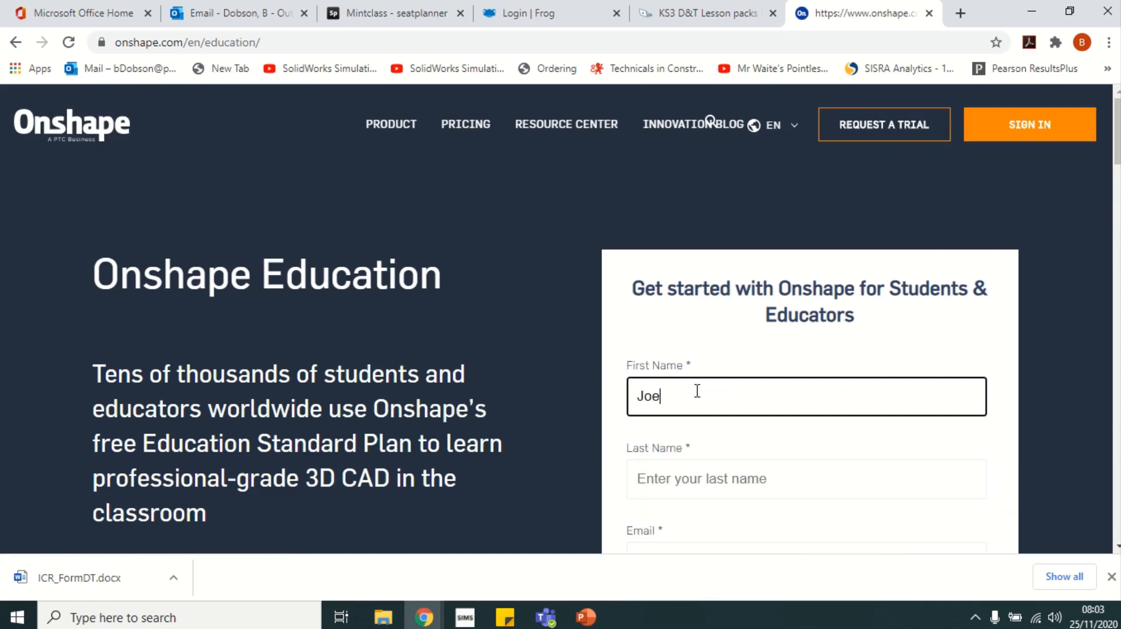
pyautogui.click(705, 489)
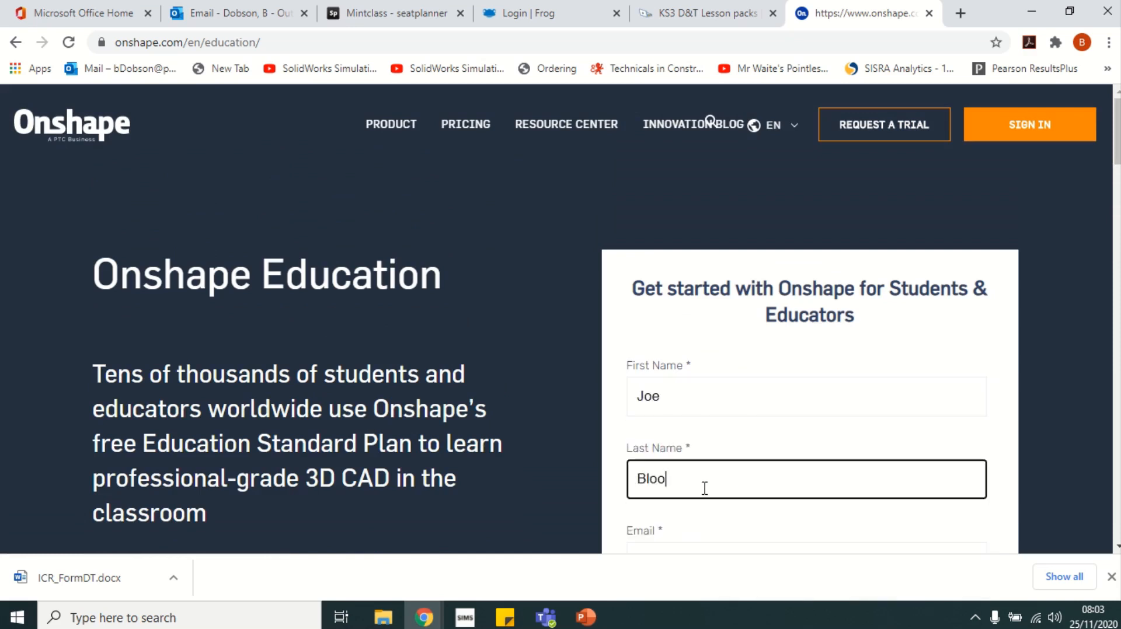
pyautogui.press('BackSpace')
pyautogui.press('BackSpace')
# Fill in the student's e-mail address and tick the consent to be contacted
pyautogui.scroll(-3, 650, 408)
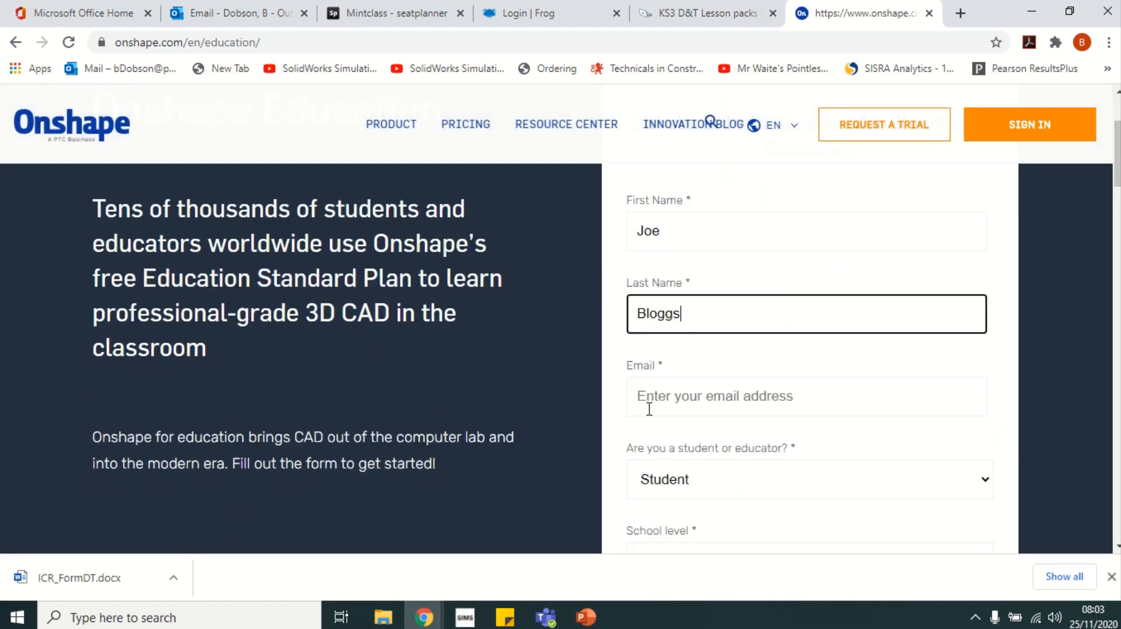
pyautogui.click(654, 387)
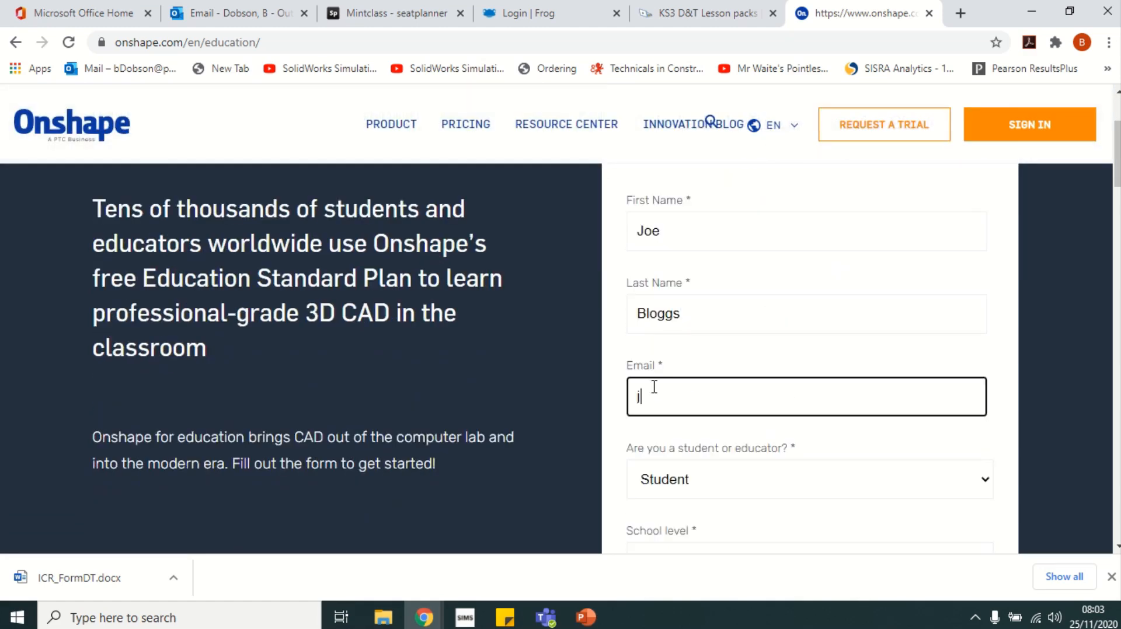
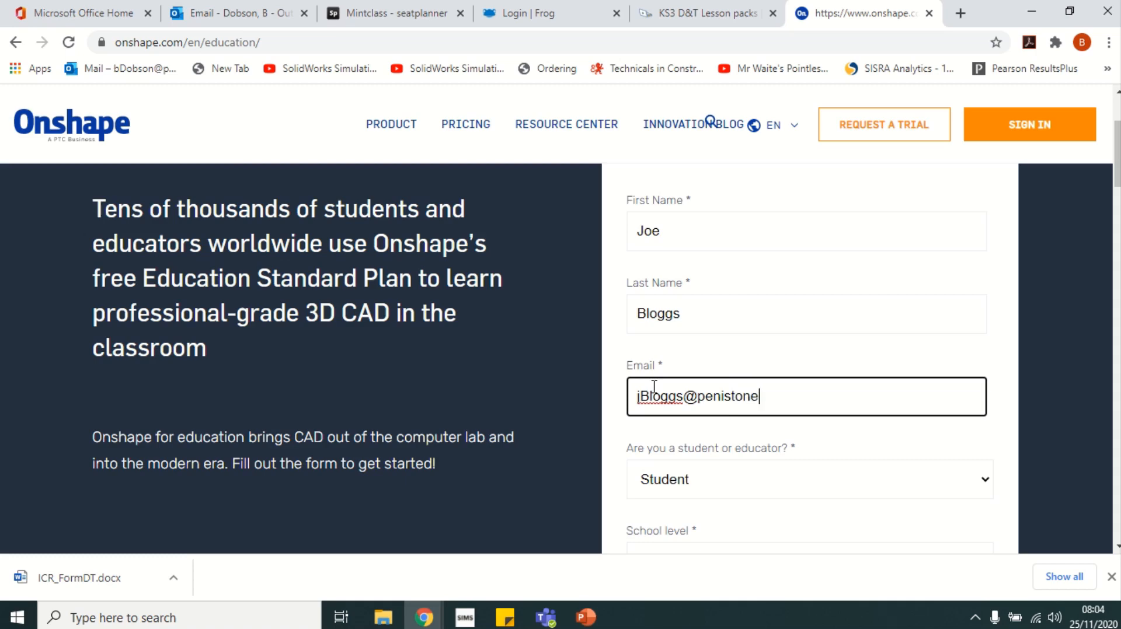
pyautogui.scroll(-3, 700, 391)
pyautogui.click(635, 443)
pyautogui.scroll(-2, 751, 522)
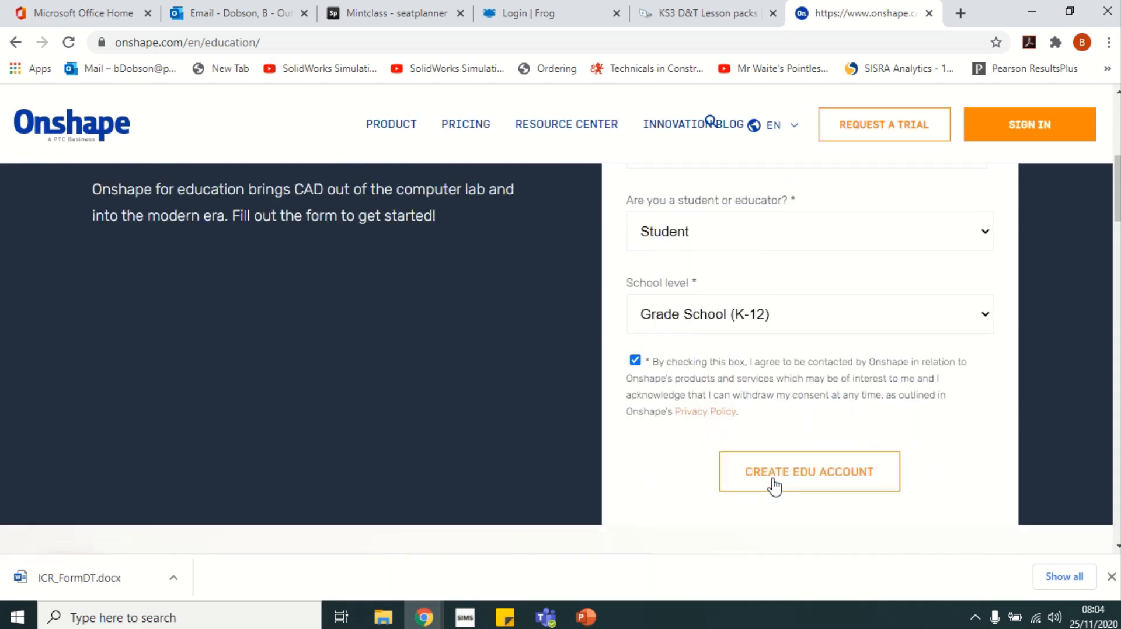
# Submit step one and autofill the school name and school website
pyautogui.click(775, 485)
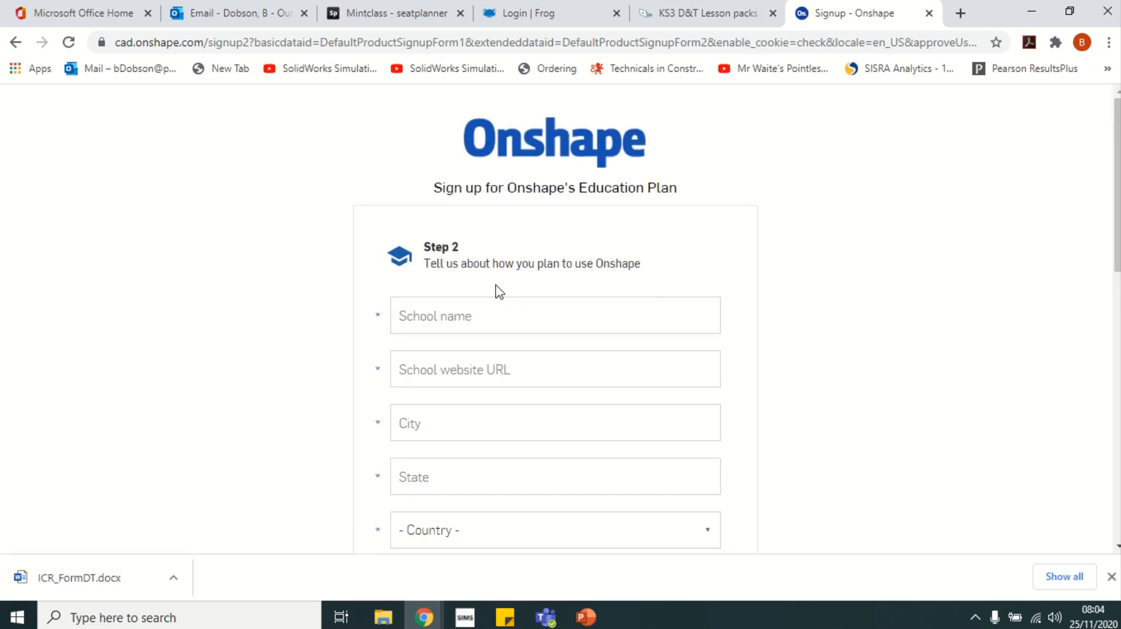
pyautogui.scroll(-1, 432, 267)
pyautogui.click(423, 239)
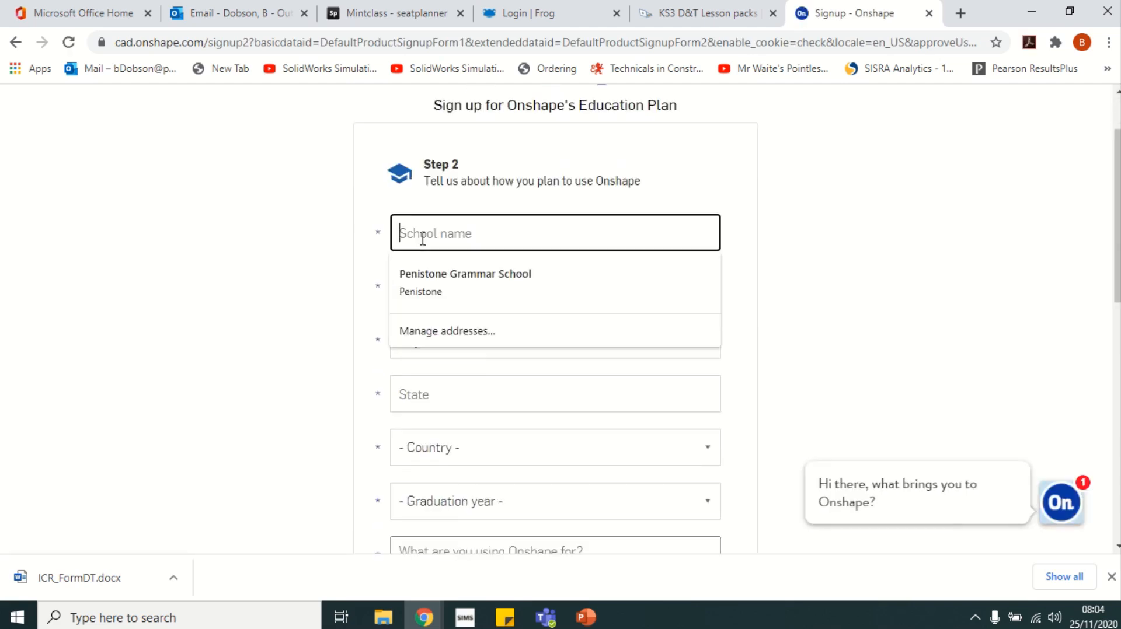
pyautogui.click(439, 267)
pyautogui.click(439, 287)
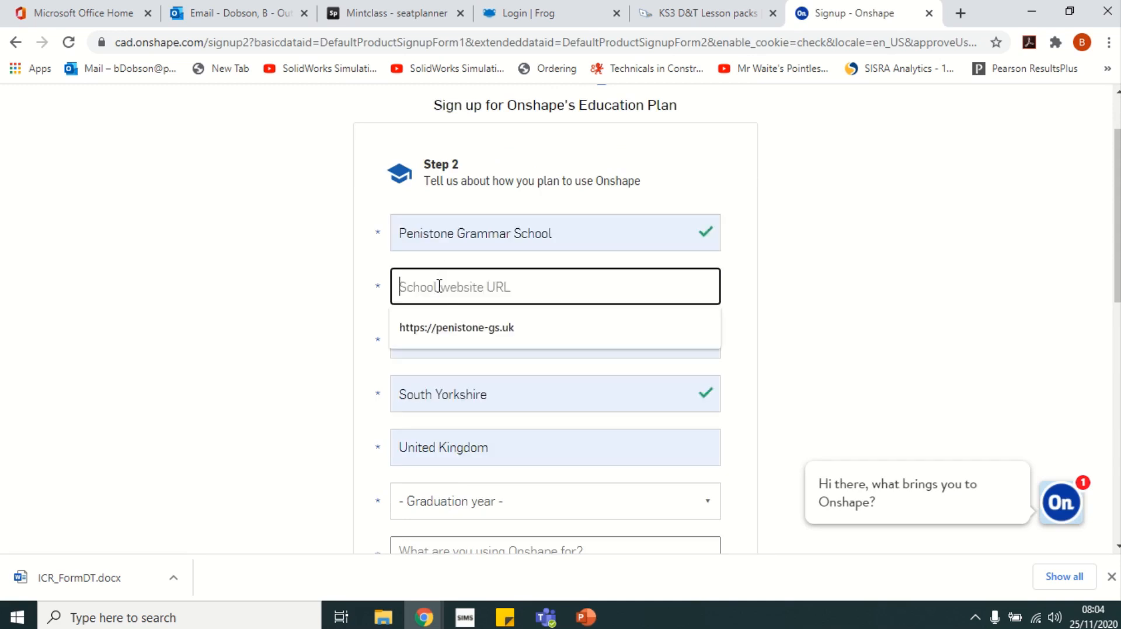
pyautogui.click(458, 334)
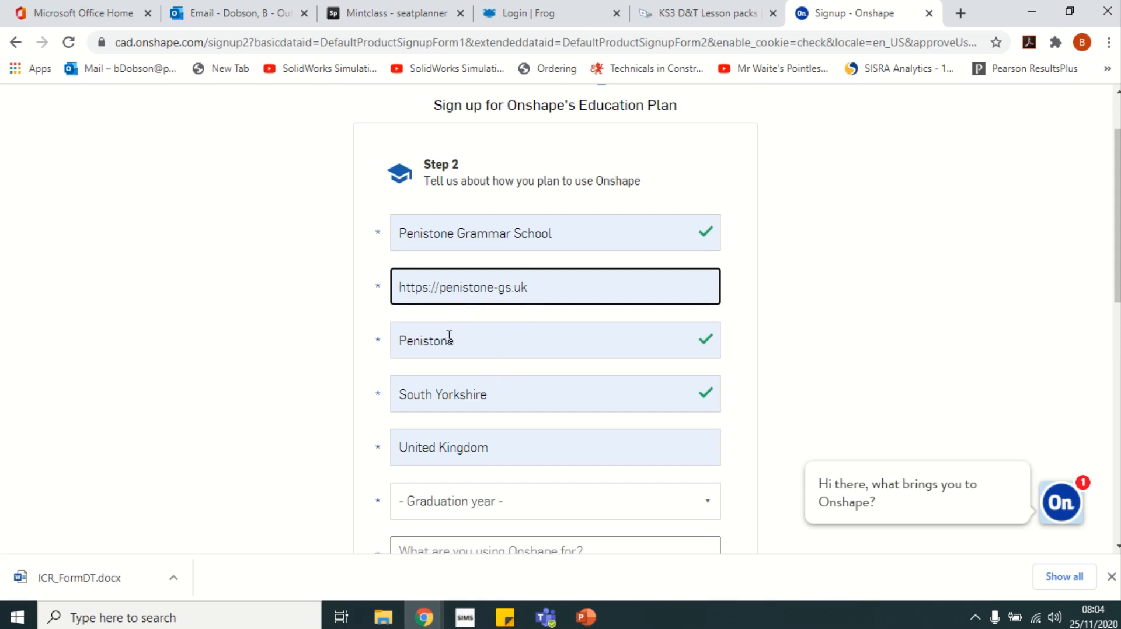
# Set graduation year to 2024 and usage to 'CAD, modelling'
pyautogui.click(511, 503)
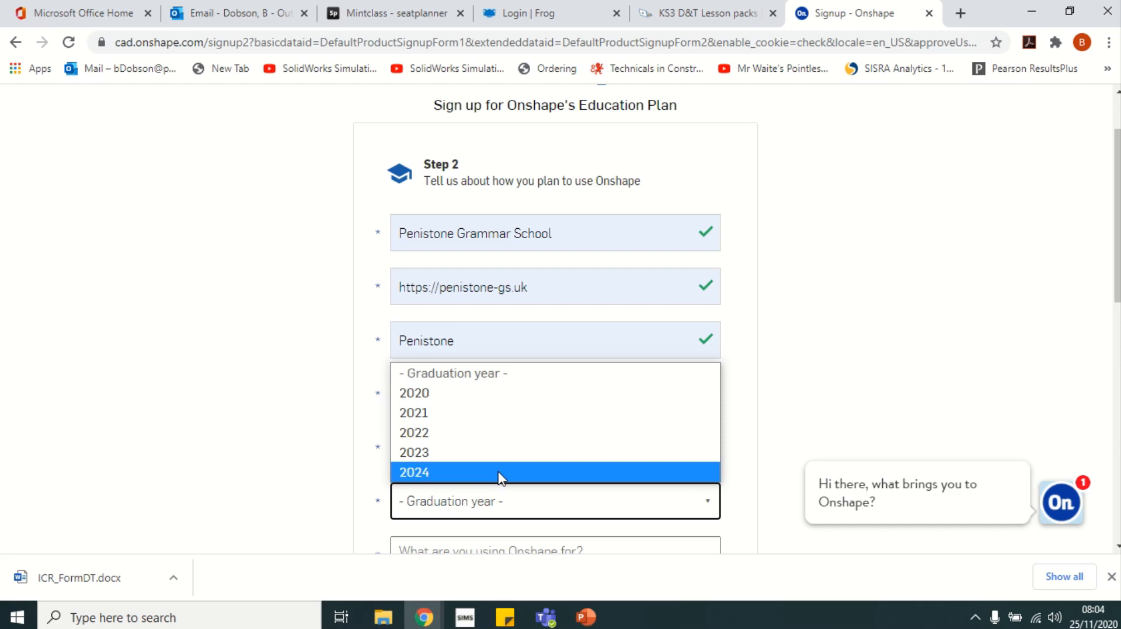
pyautogui.click(499, 473)
pyautogui.scroll(-4, 542, 467)
pyautogui.click(437, 304)
pyautogui.write('CAD')
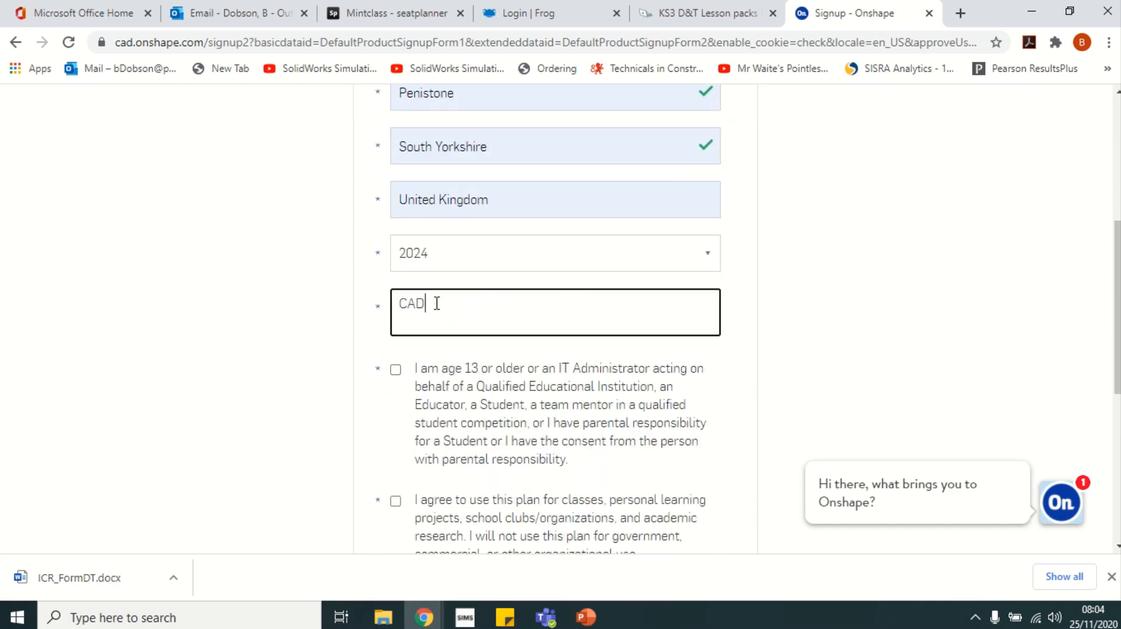
pyautogui.write(', modelling')
# Tick the eligibility, education-only and terms agreements, then pass the reCAPTCHA check
pyautogui.click(396, 371)
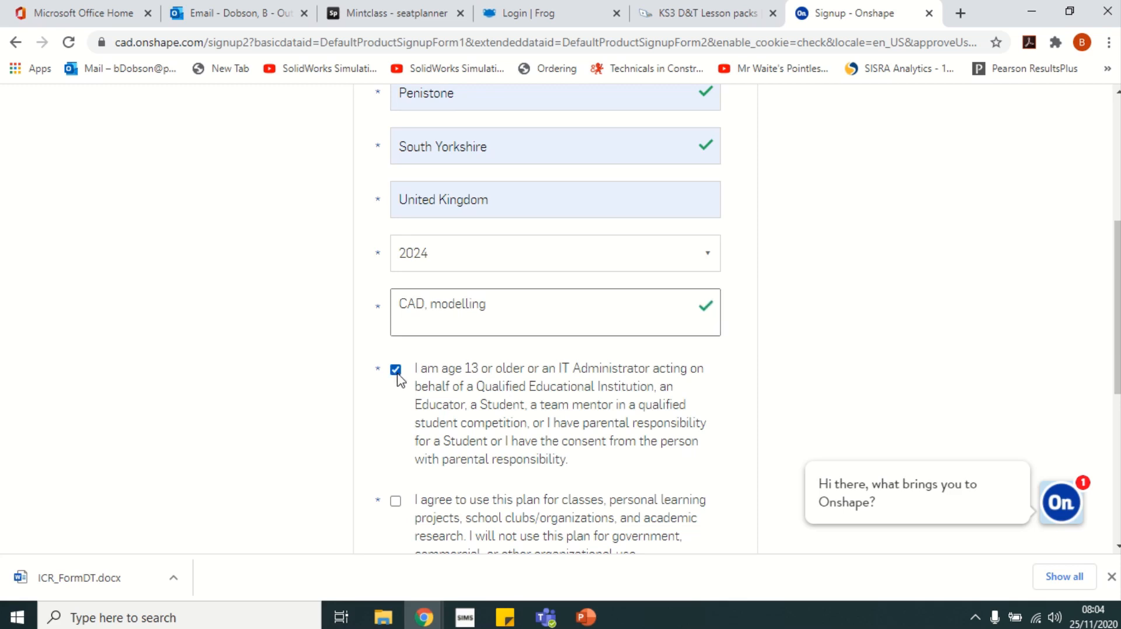
pyautogui.scroll(-1, 453, 409)
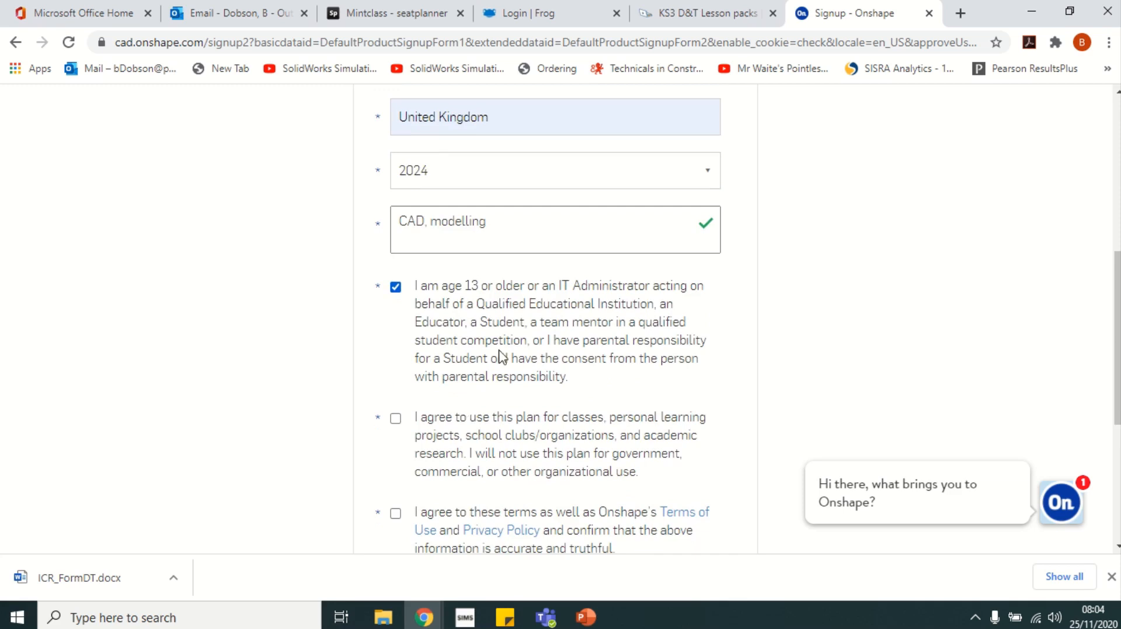
pyautogui.click(395, 419)
pyautogui.scroll(-4, 502, 438)
pyautogui.click(396, 204)
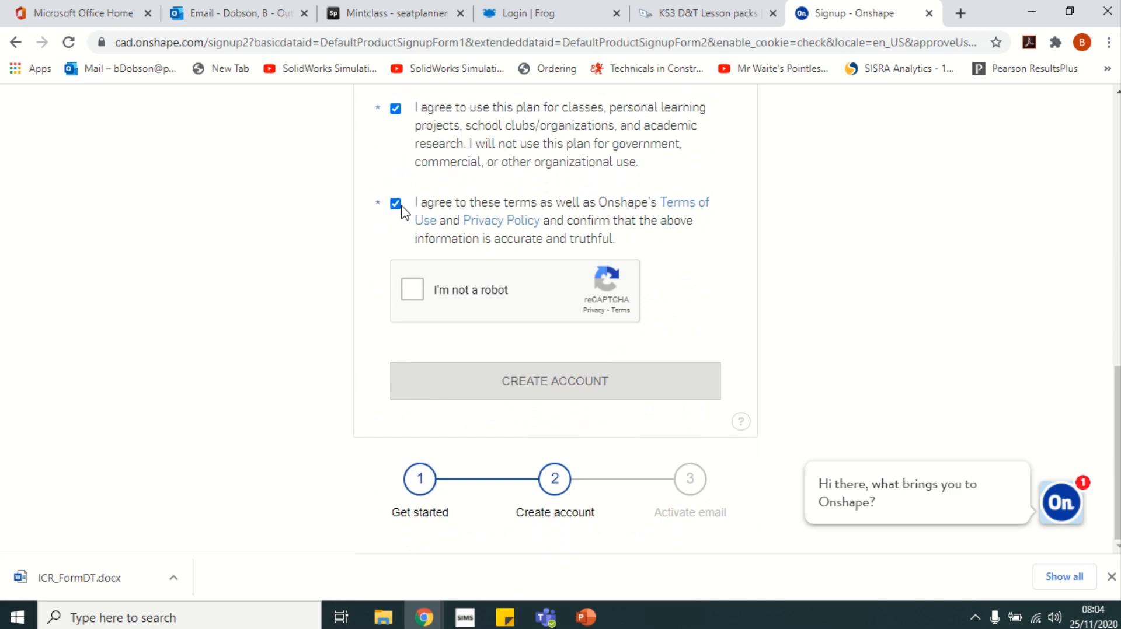
pyautogui.click(413, 290)
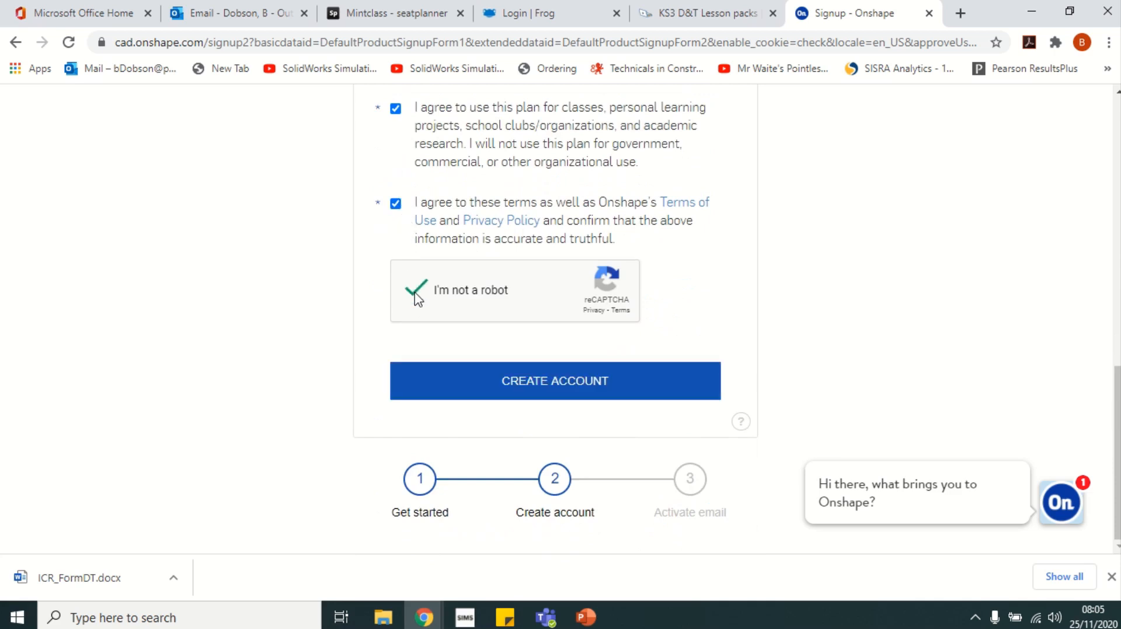
# Submit the account creation, which fails to send the activation email, then return to Google results
pyautogui.click(510, 380)
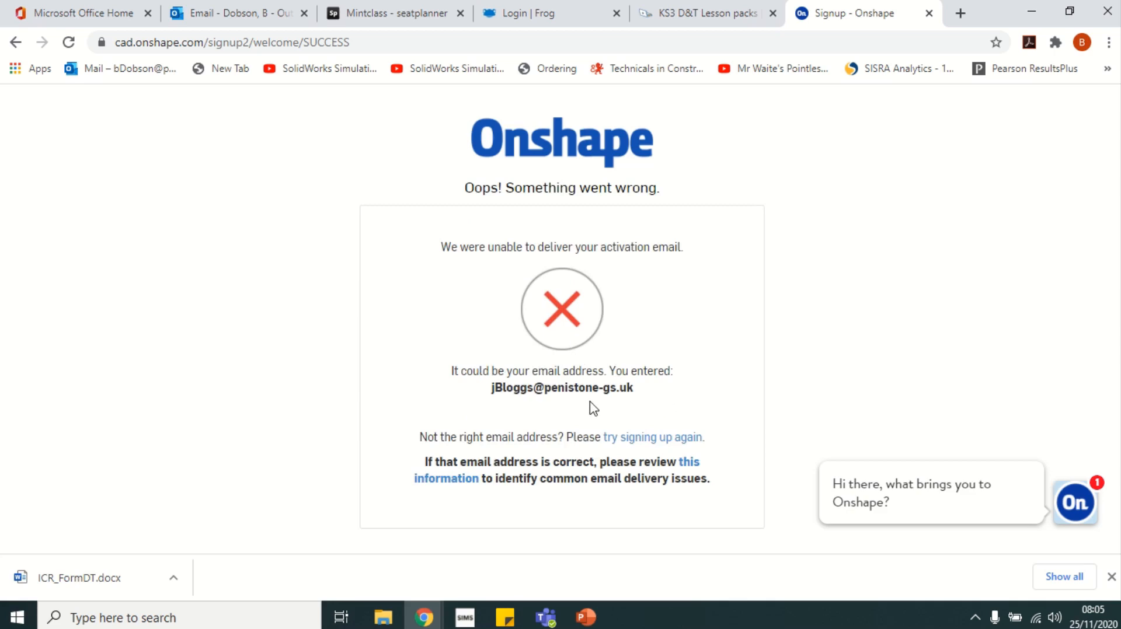
pyautogui.moveTo(480, 6)
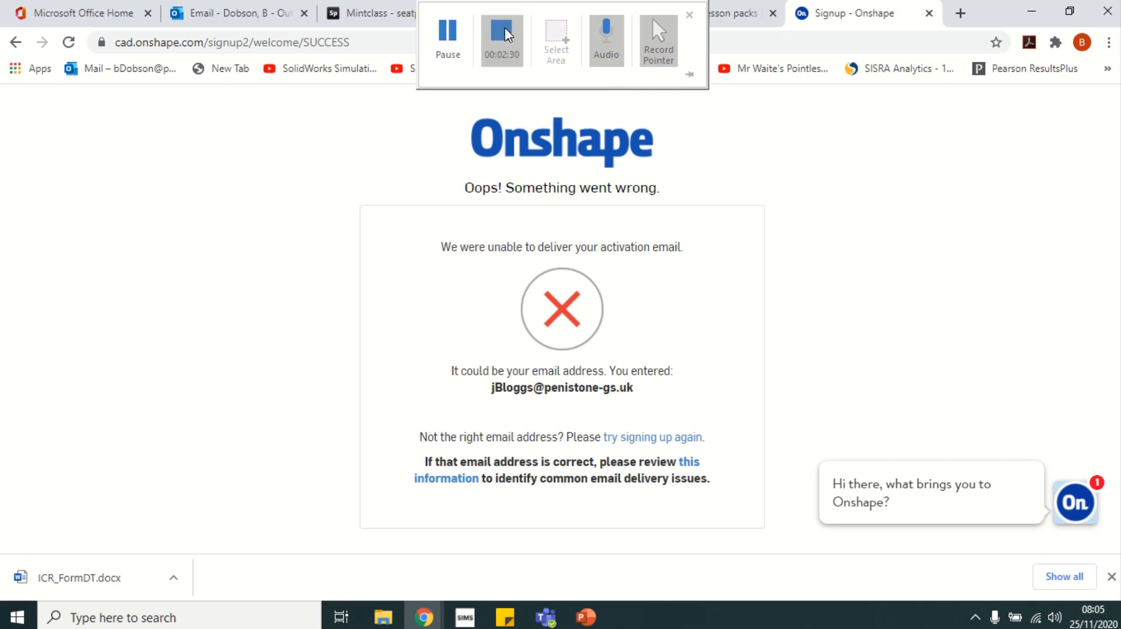
pyautogui.click(502, 32)
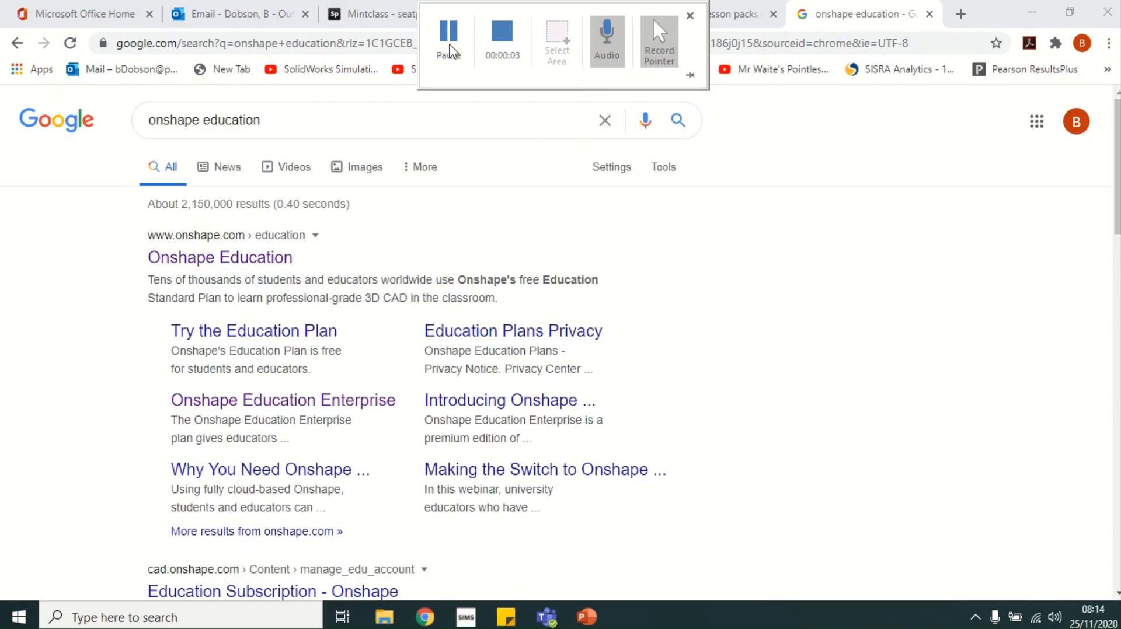
# Open Onshape Education from the results and sign in to reach My Onshape documents
pyautogui.click(227, 260)
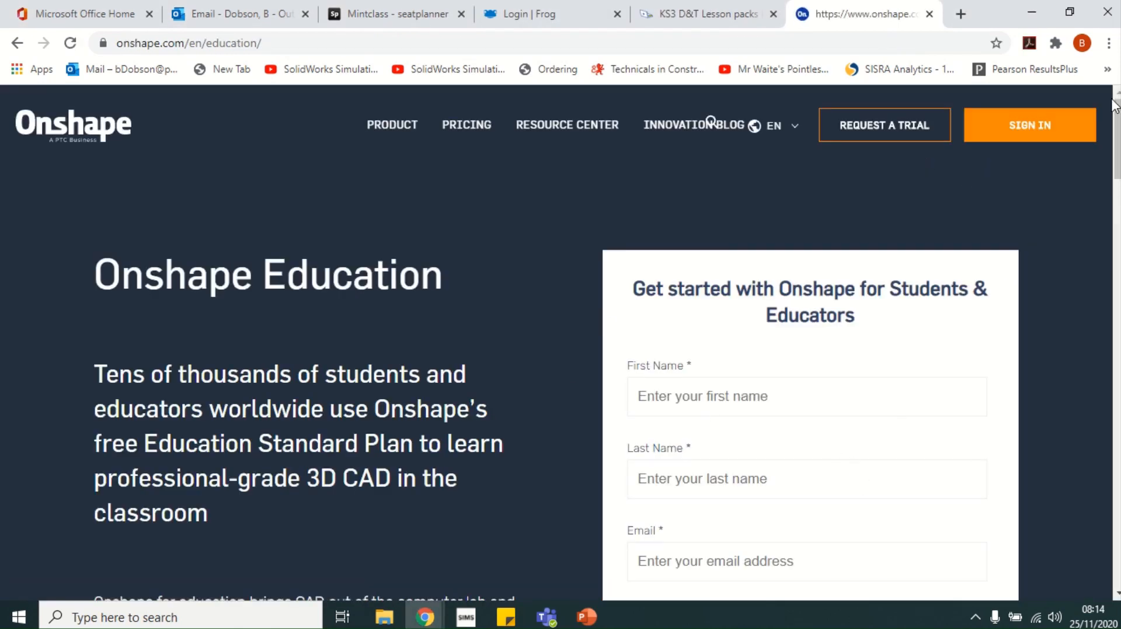
pyautogui.click(1022, 132)
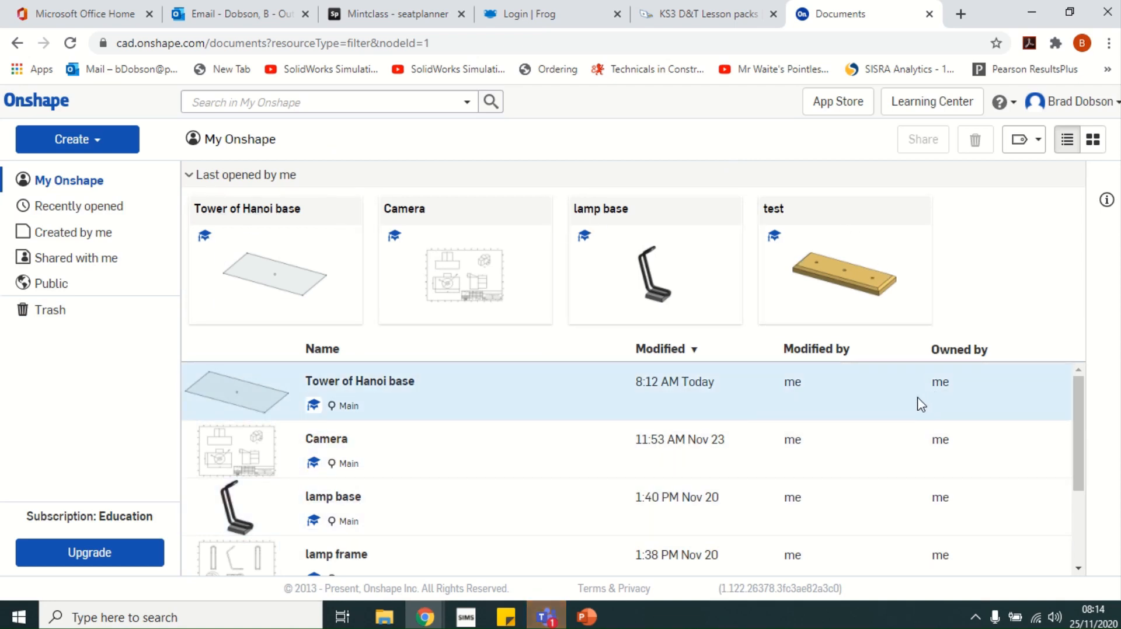
# Create a new document named 'tower of hanoi base'
pyautogui.click(80, 144)
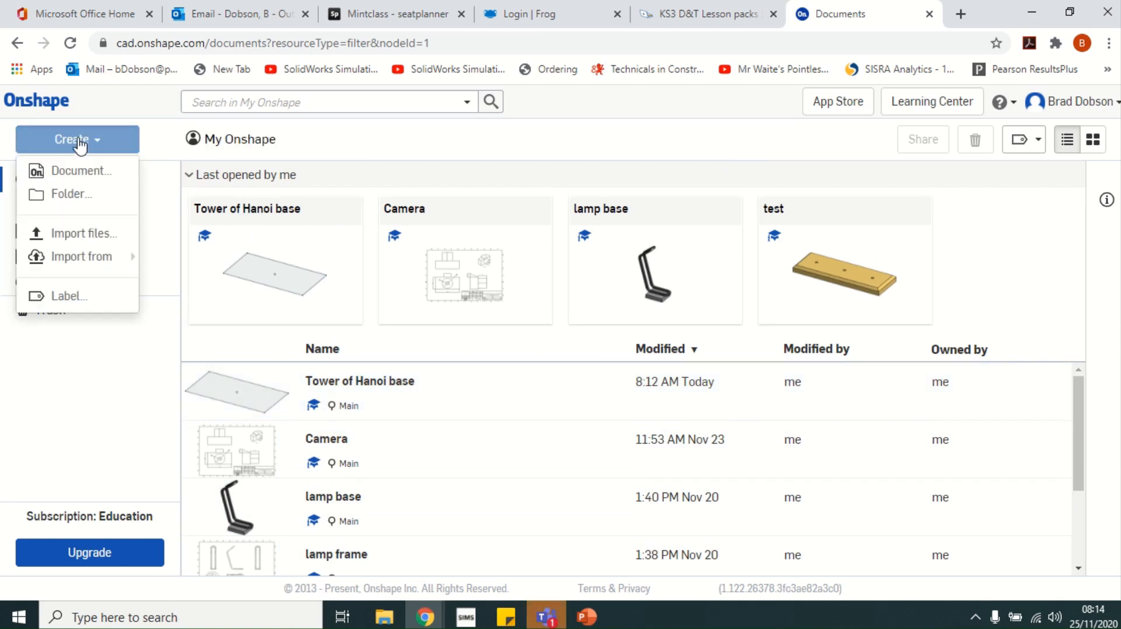
pyautogui.click(80, 173)
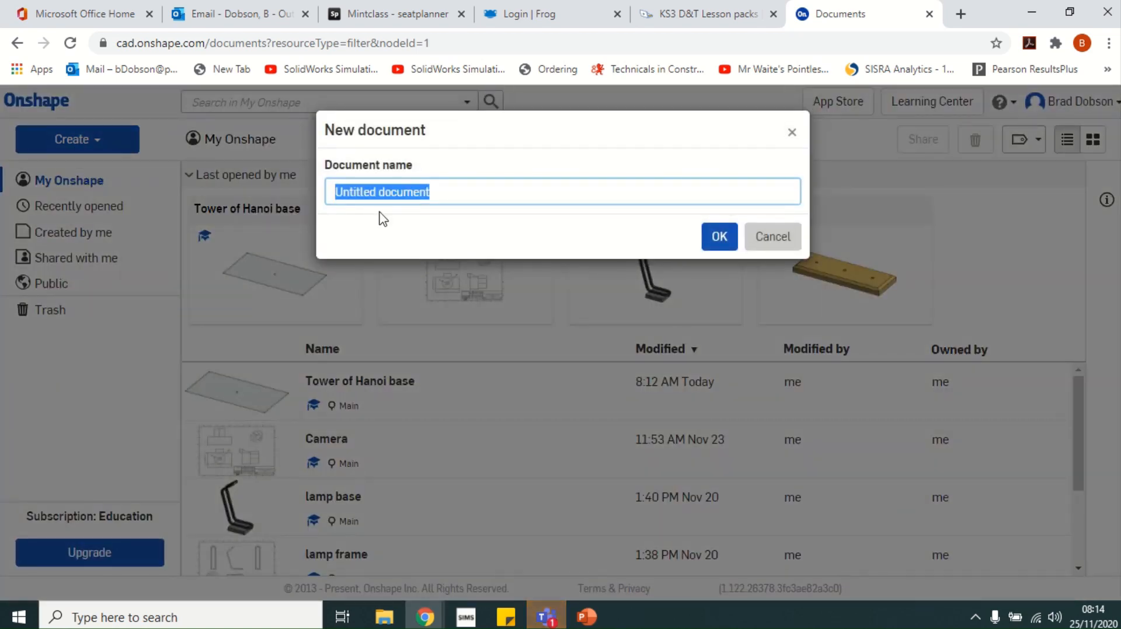
pyautogui.write('tower of')
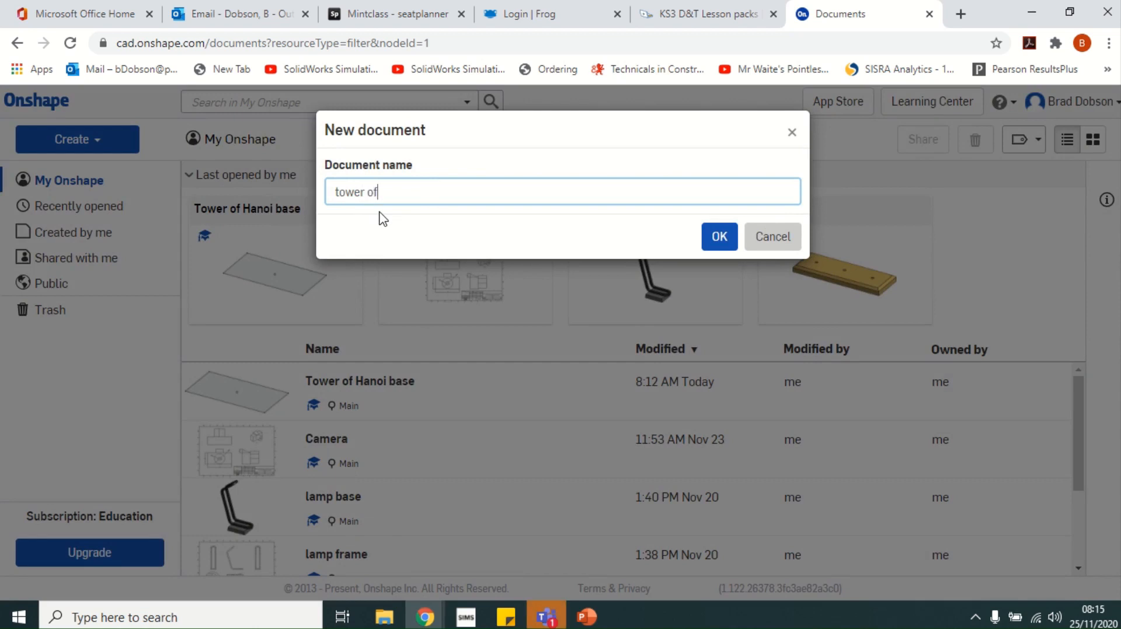
pyautogui.write(' hanoi base')
pyautogui.click(726, 242)
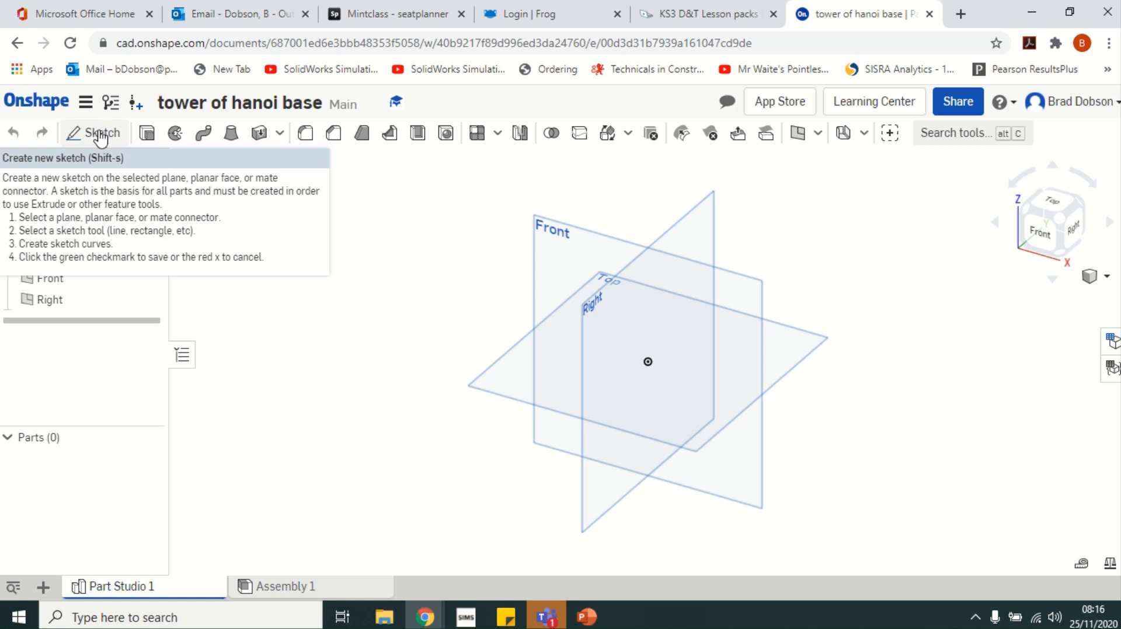
# Start Sketch 1 on the Top plane and centre a centre-point rectangle on the origin
pyautogui.click(100, 138)
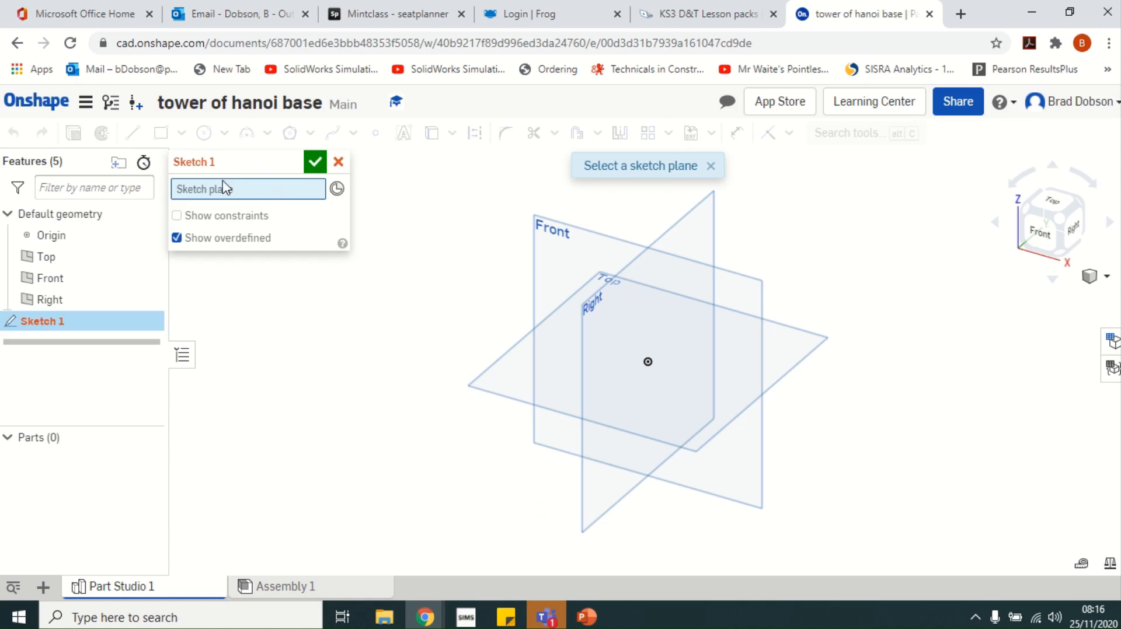
pyautogui.click(525, 351)
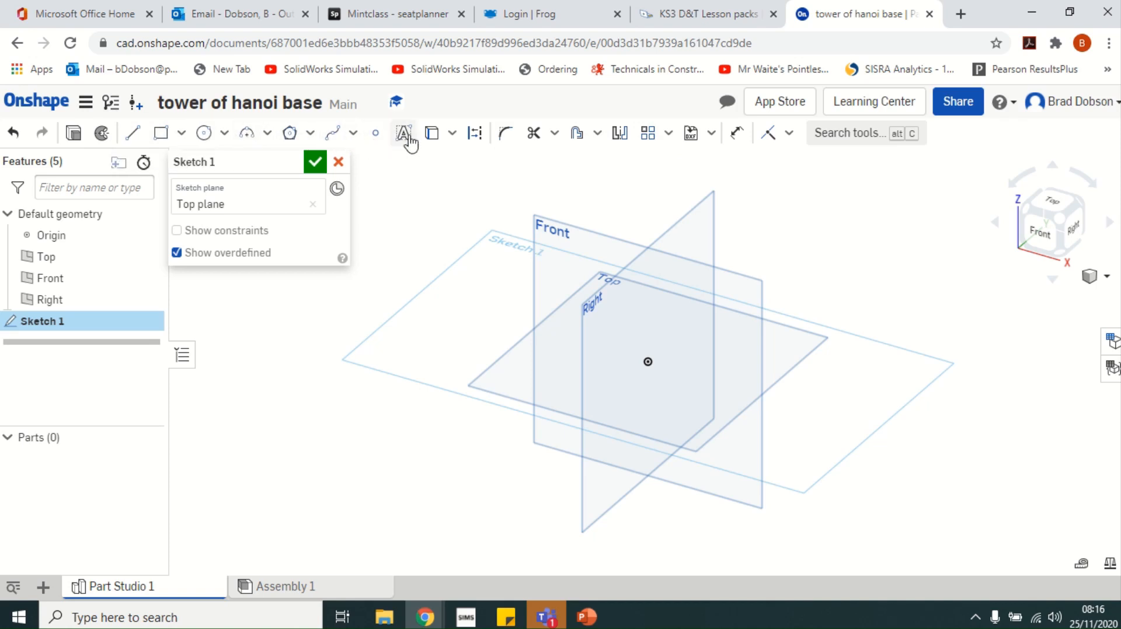
pyautogui.click(182, 134)
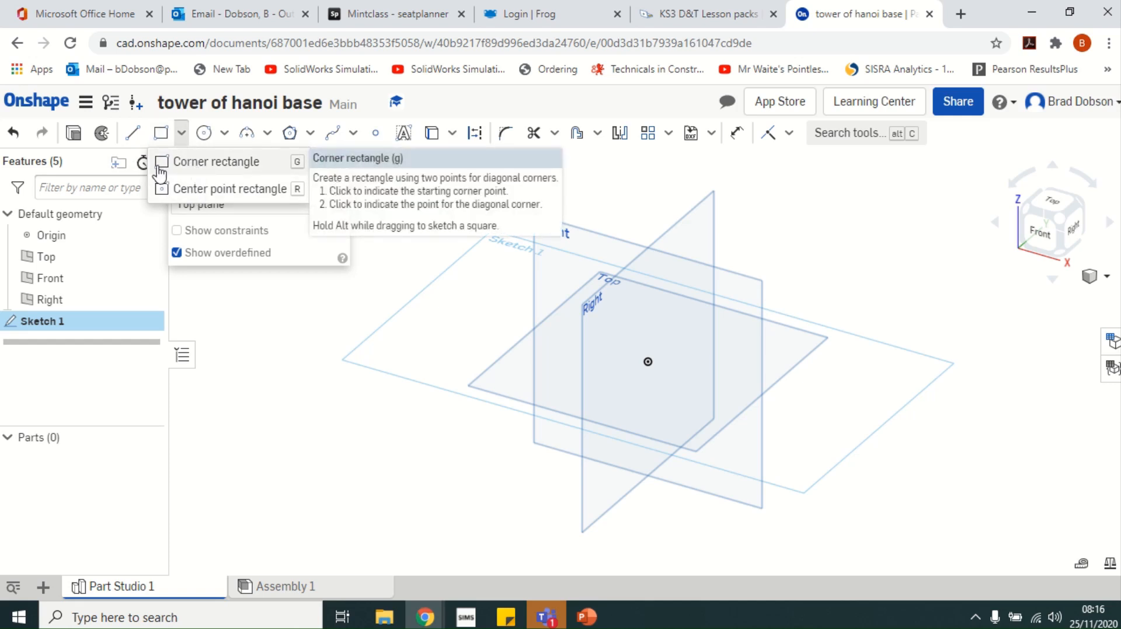
pyautogui.click(194, 195)
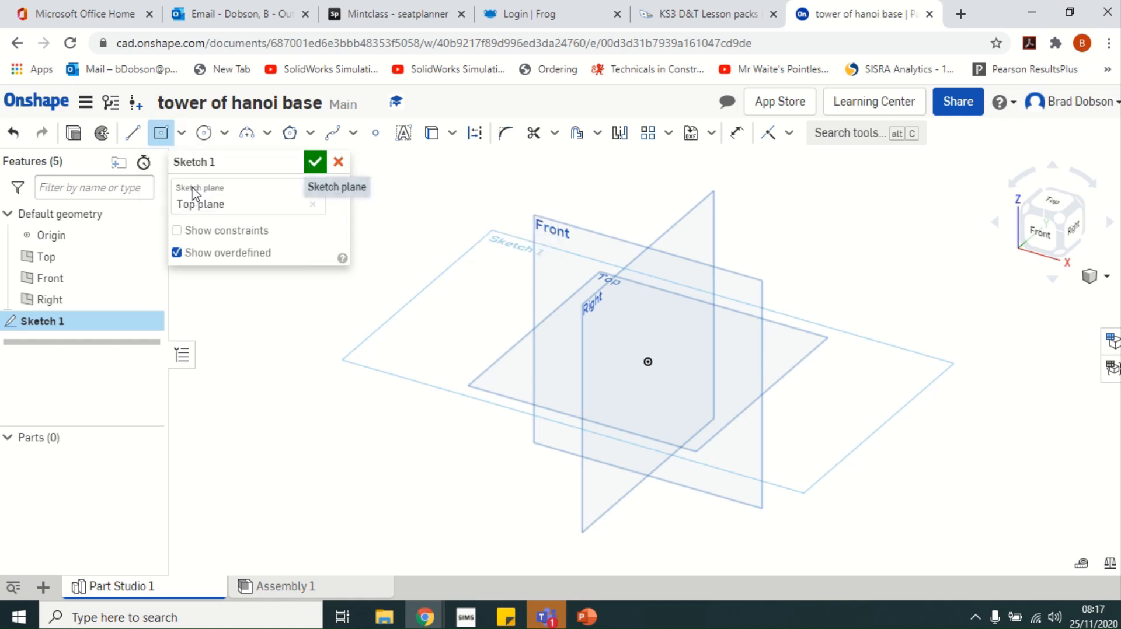
pyautogui.click(648, 362)
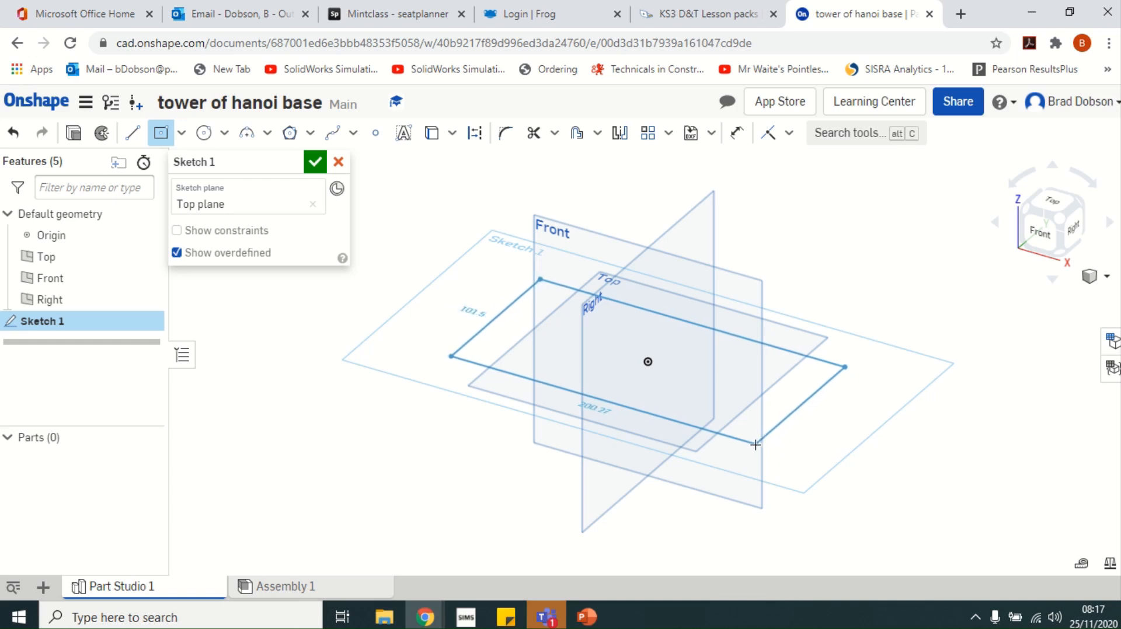
# Complete the rectangle, dimension it 200 mm long by 70 mm wide, and finish Sketch 1
pyautogui.click(755, 445)
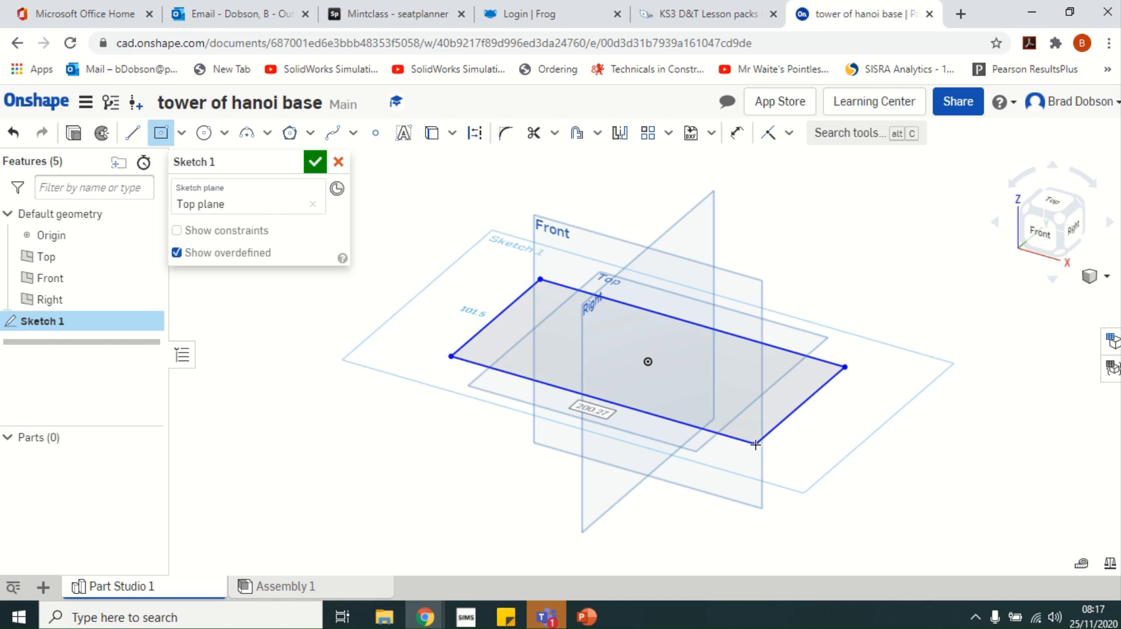
pyautogui.click(736, 136)
pyautogui.click(607, 403)
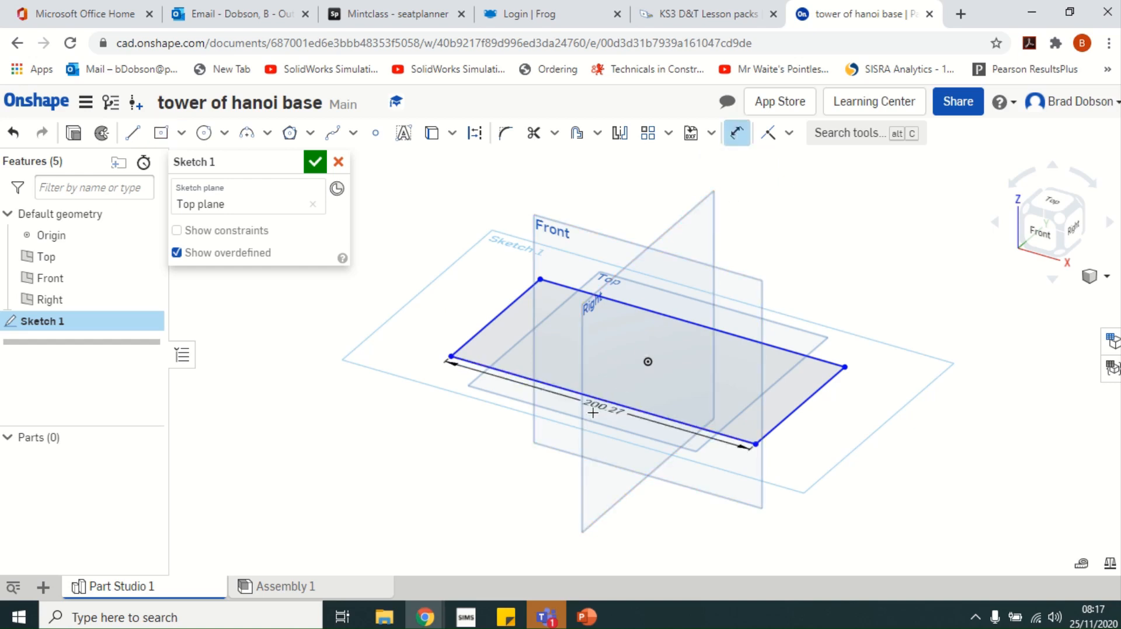
pyautogui.click(535, 444)
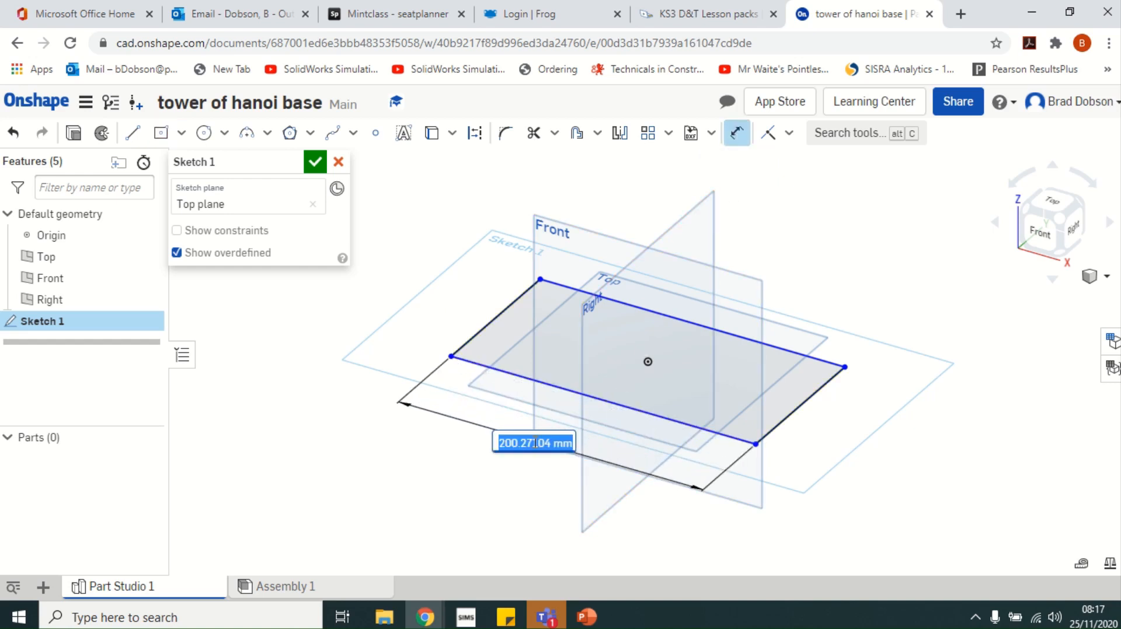
pyautogui.press('Down')
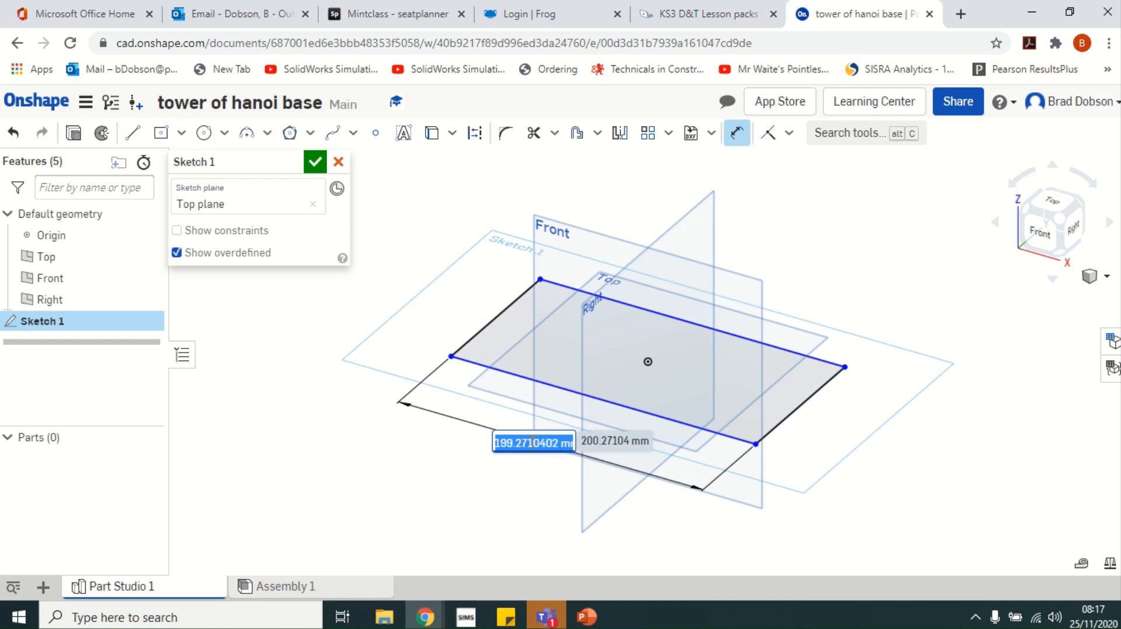
pyautogui.press('BackSpace')
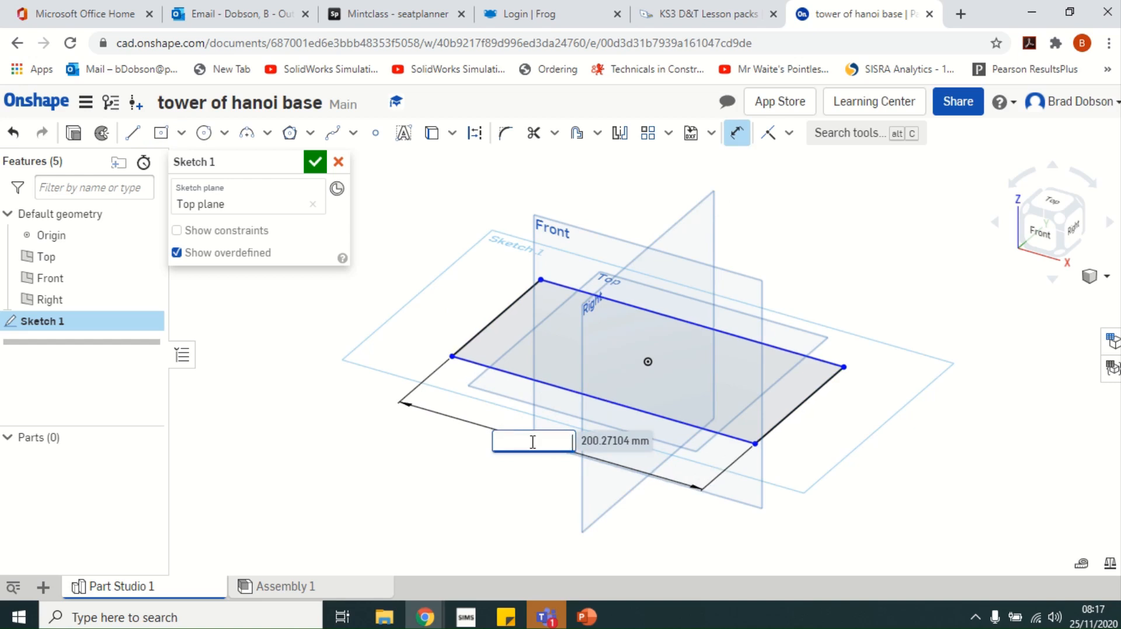
pyautogui.write('200')
pyautogui.press('Return')
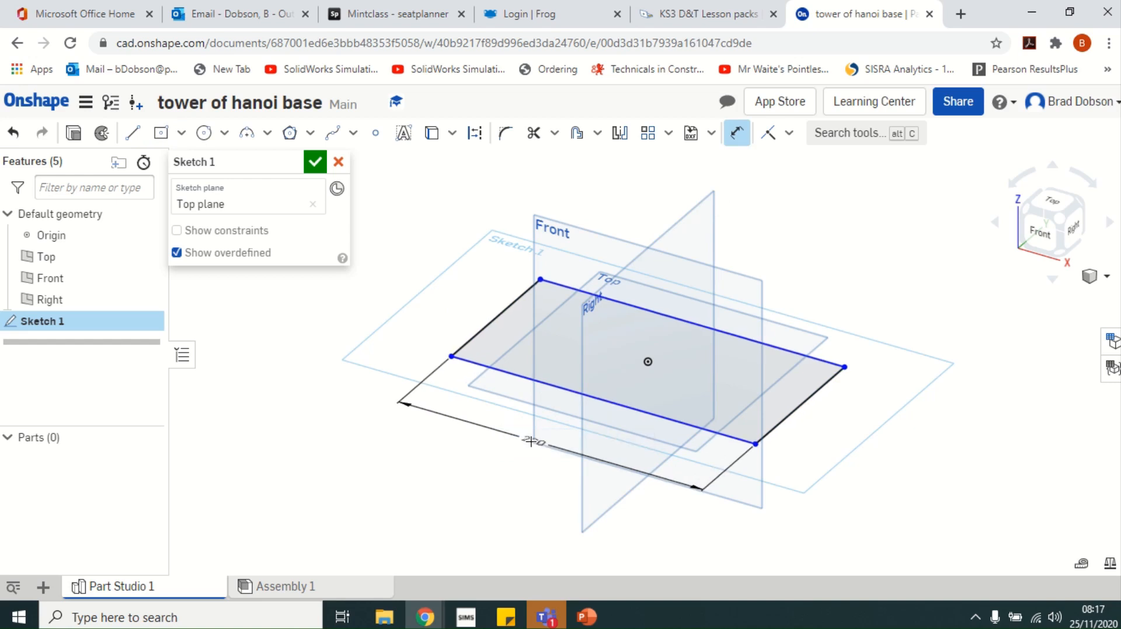
pyautogui.click(500, 315)
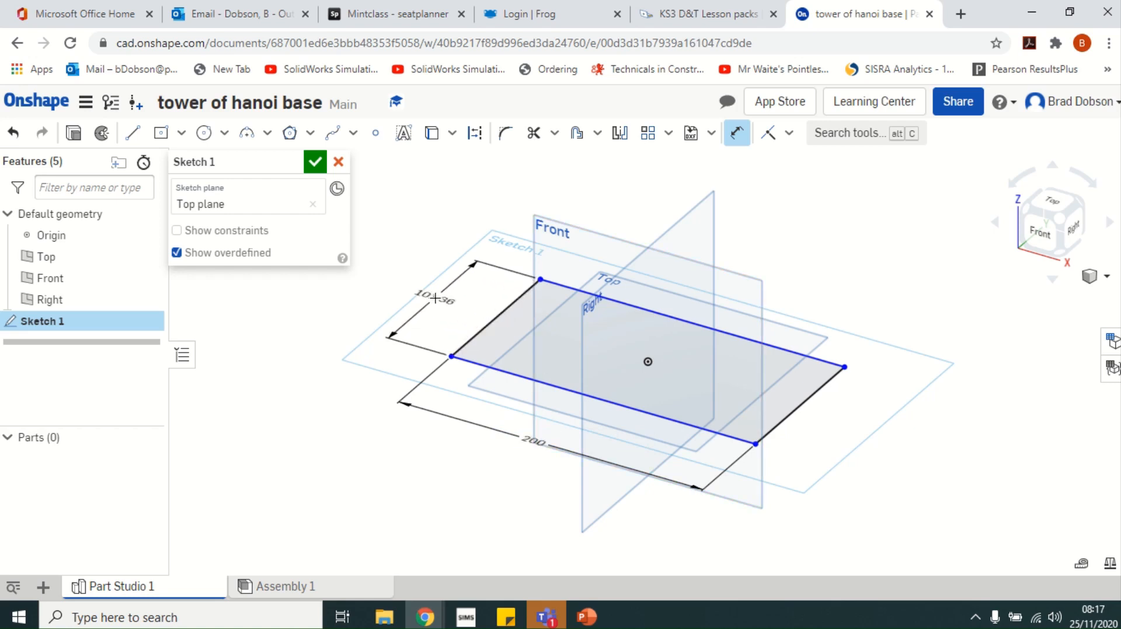
pyautogui.click(435, 298)
pyautogui.write('70')
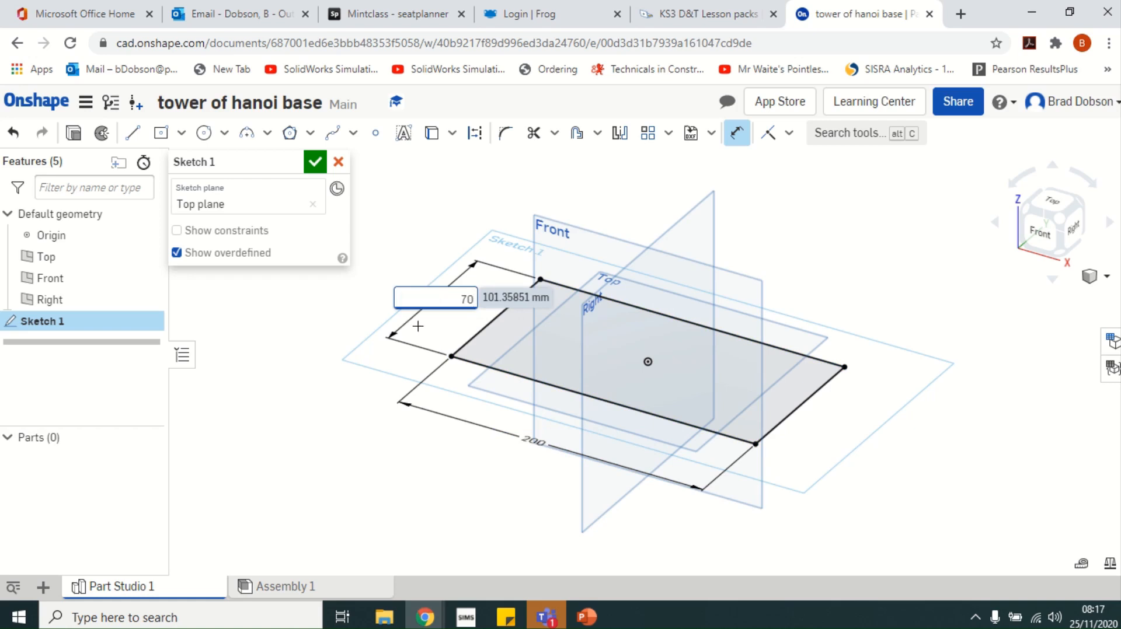
pyautogui.click(314, 164)
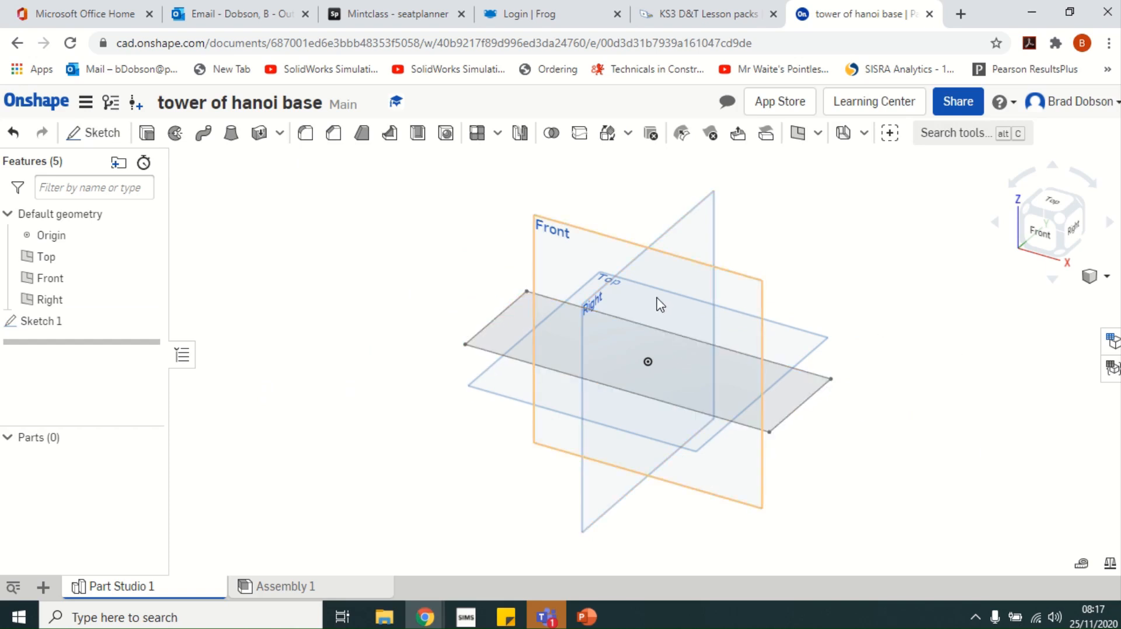
# Extrude the Sketch 1 rectangle to a depth of 15 mm, creating Part 1
pyautogui.click(148, 138)
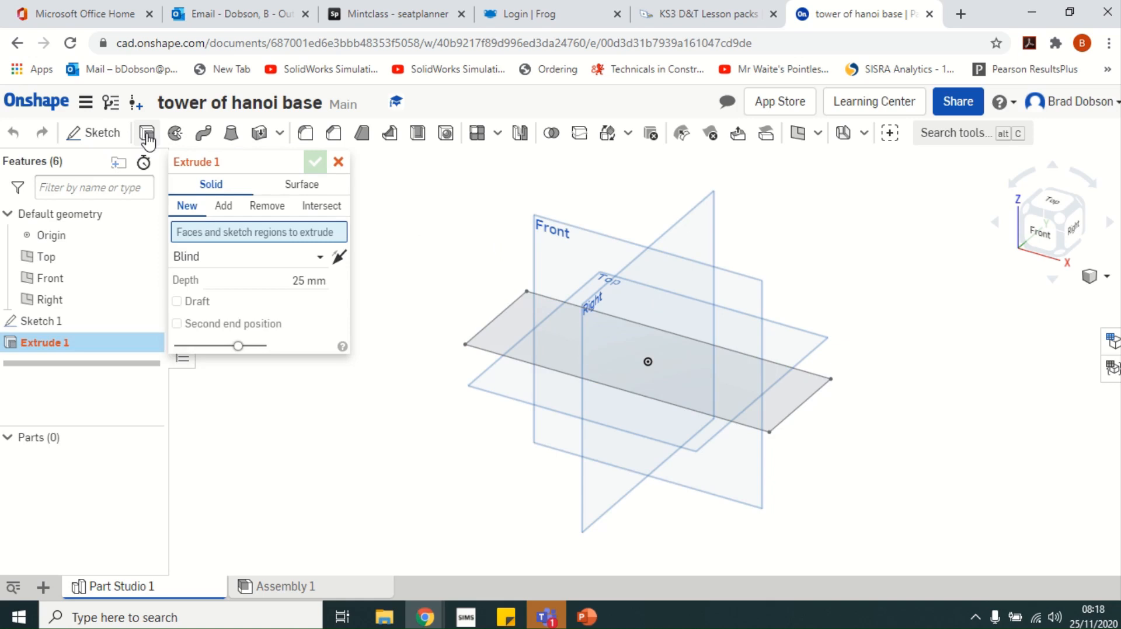
pyautogui.click(502, 319)
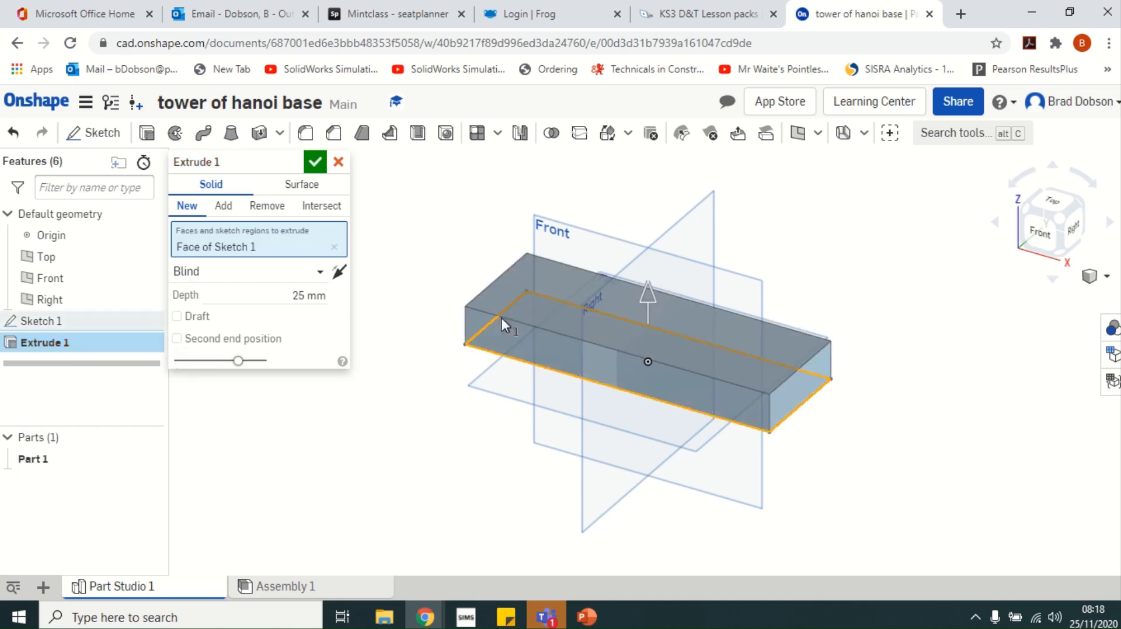
pyautogui.click(291, 295)
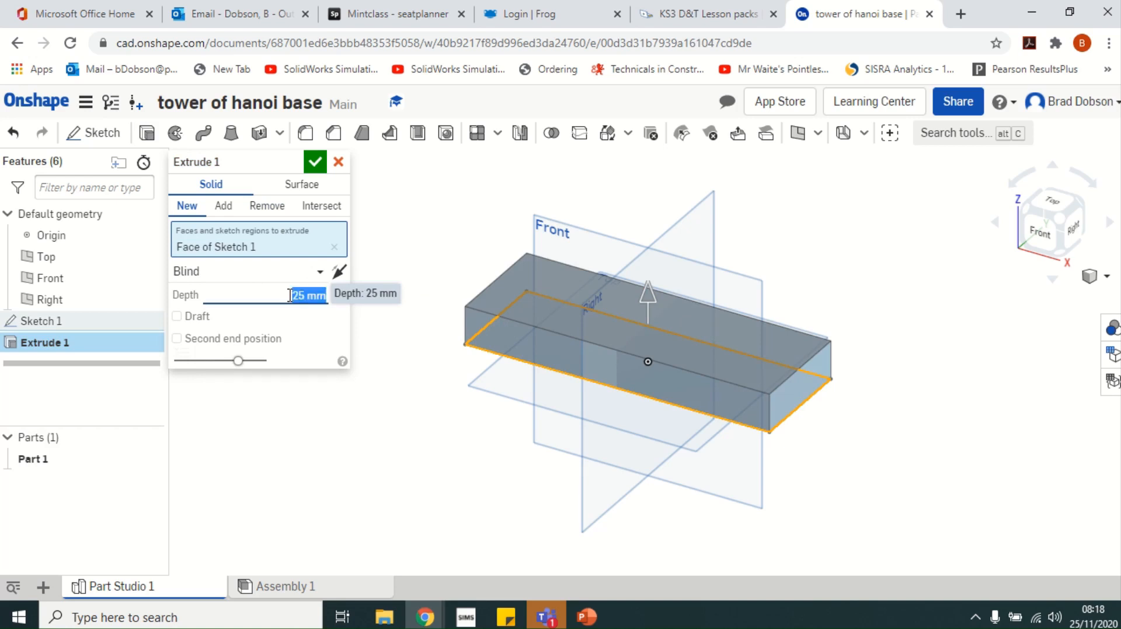
pyautogui.write('15')
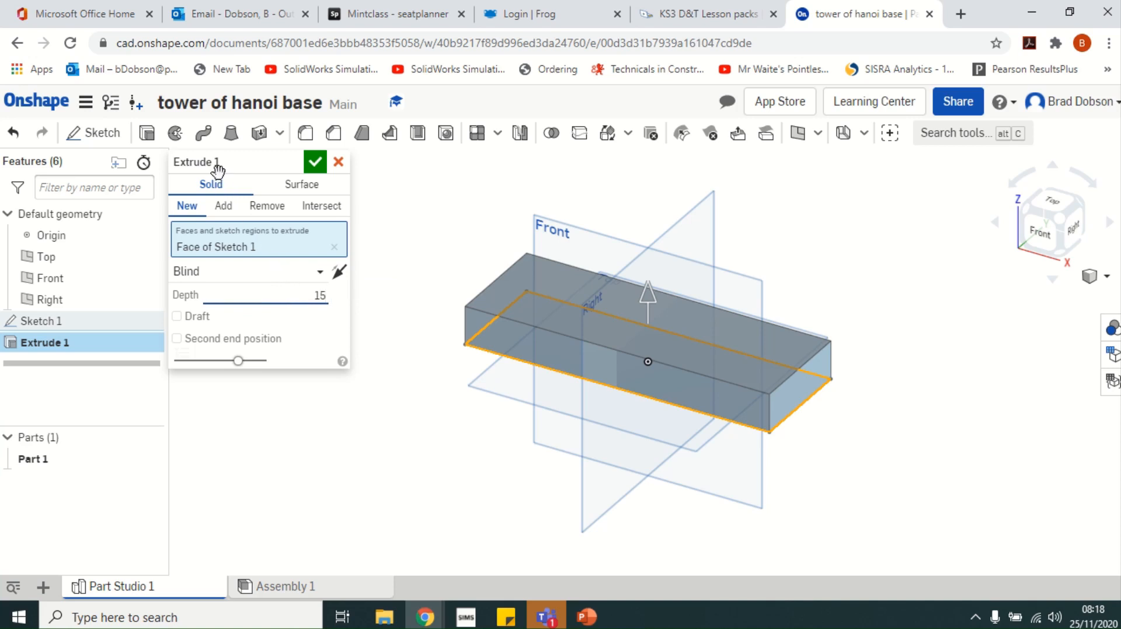
pyautogui.click(316, 164)
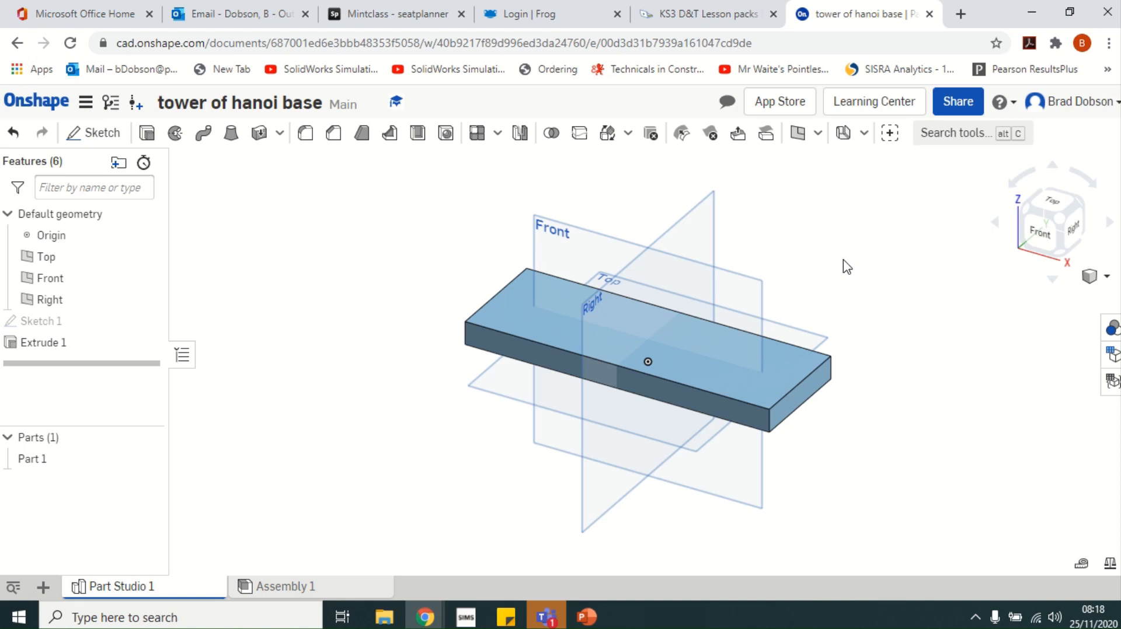
pyautogui.moveTo(846, 267); pyautogui.dragTo(740, 334, button='right')
pyautogui.moveTo(852, 364); pyautogui.dragTo(845, 431, button='right')
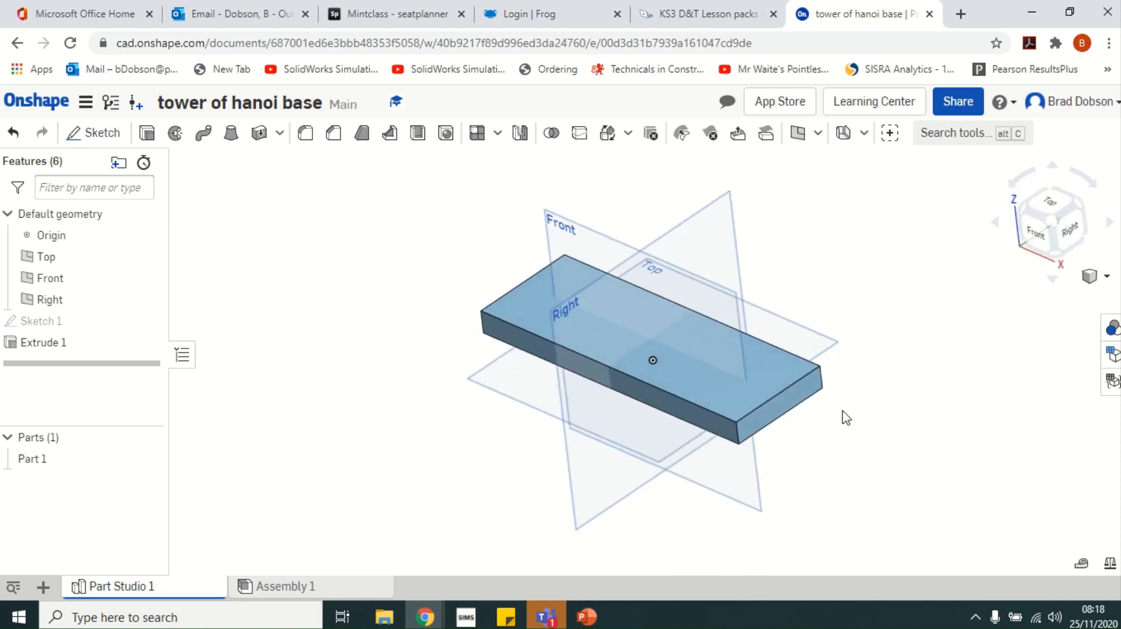
pyautogui.scroll(3, 845, 418)
pyautogui.scroll(-8, 844, 418)
pyautogui.scroll(5, 841, 418)
pyautogui.scroll(1, 840, 418)
pyautogui.scroll(-1, 840, 418)
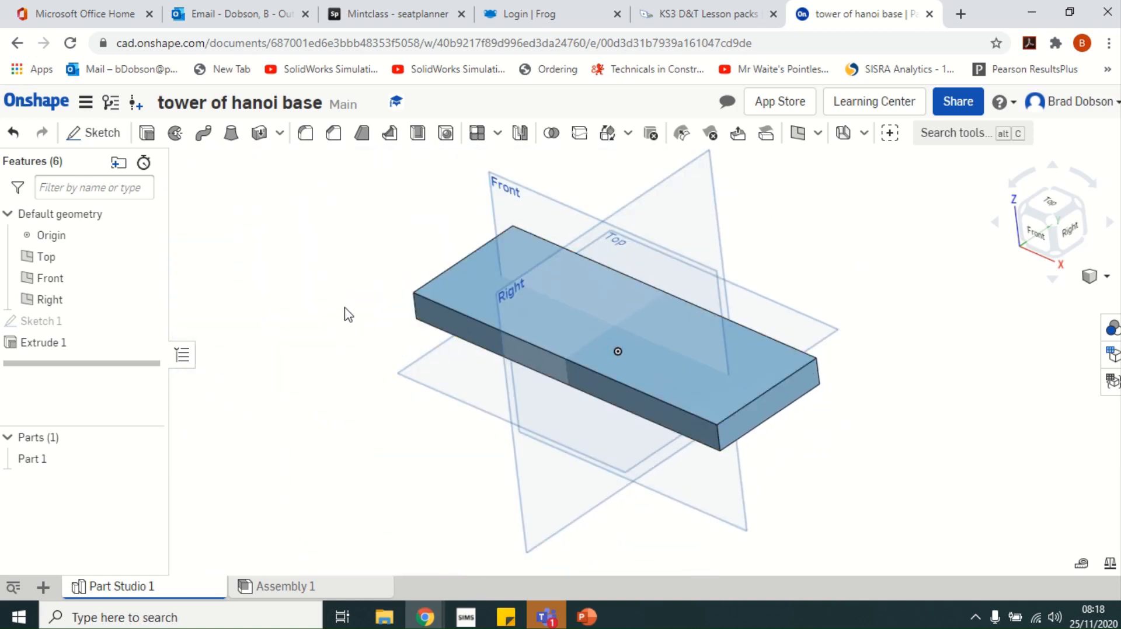
pyautogui.moveTo(349, 315)
pyautogui.mouseDown(button='middle')
pyautogui.moveTo(483, 343)
pyautogui.moveTo(619, 306)
pyautogui.moveTo(292, 308)
pyautogui.moveTo(165, 353)
pyautogui.moveTo(421, 365)
pyautogui.moveTo(359, 325)
pyautogui.mouseUp(button='middle')
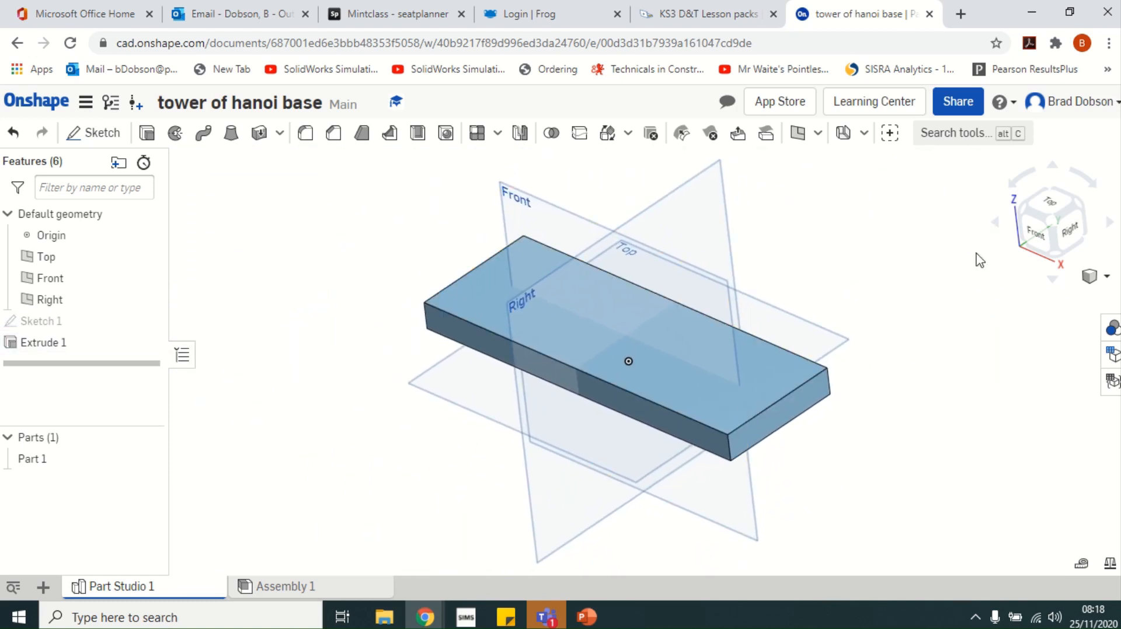
pyautogui.click(1085, 180)
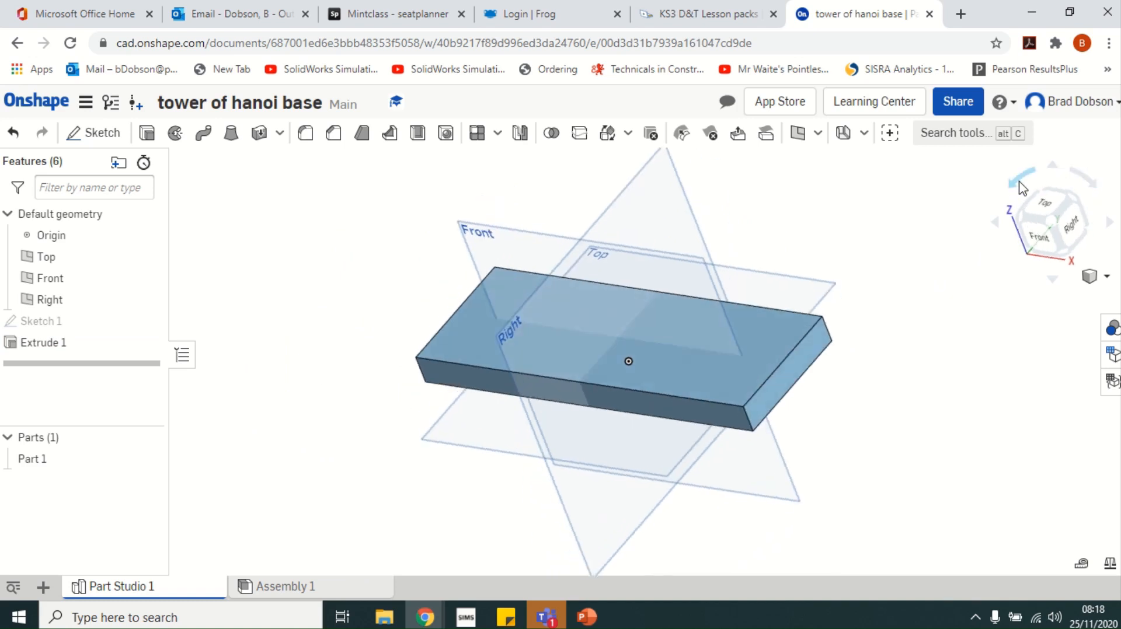
pyautogui.click(1084, 181)
pyautogui.click(1086, 182)
pyautogui.click(1084, 179)
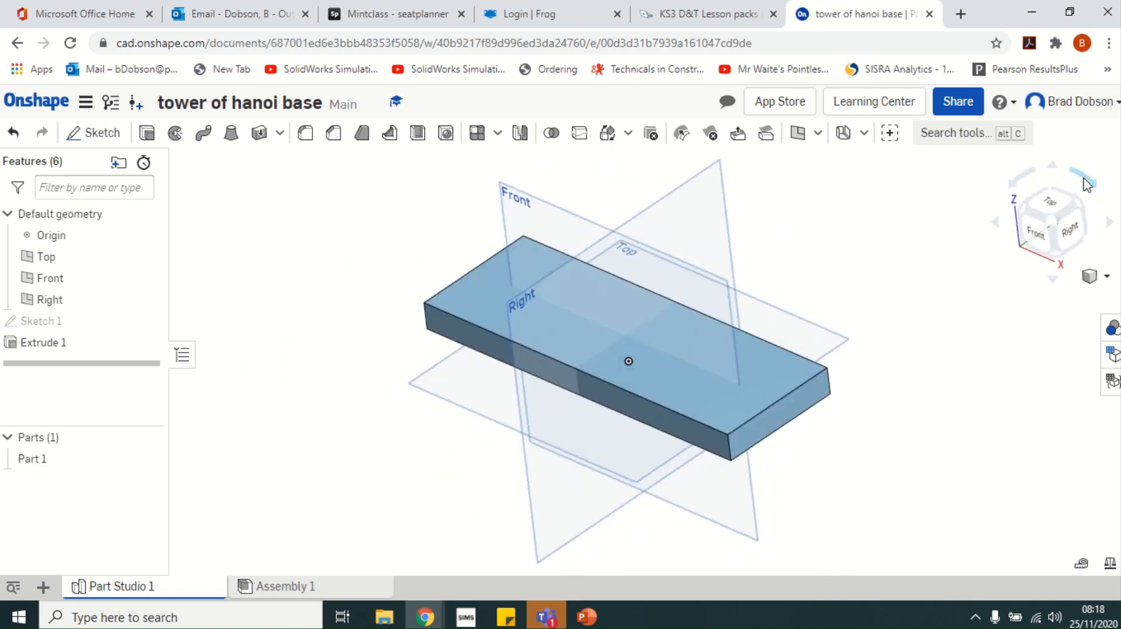
pyautogui.click(1058, 207)
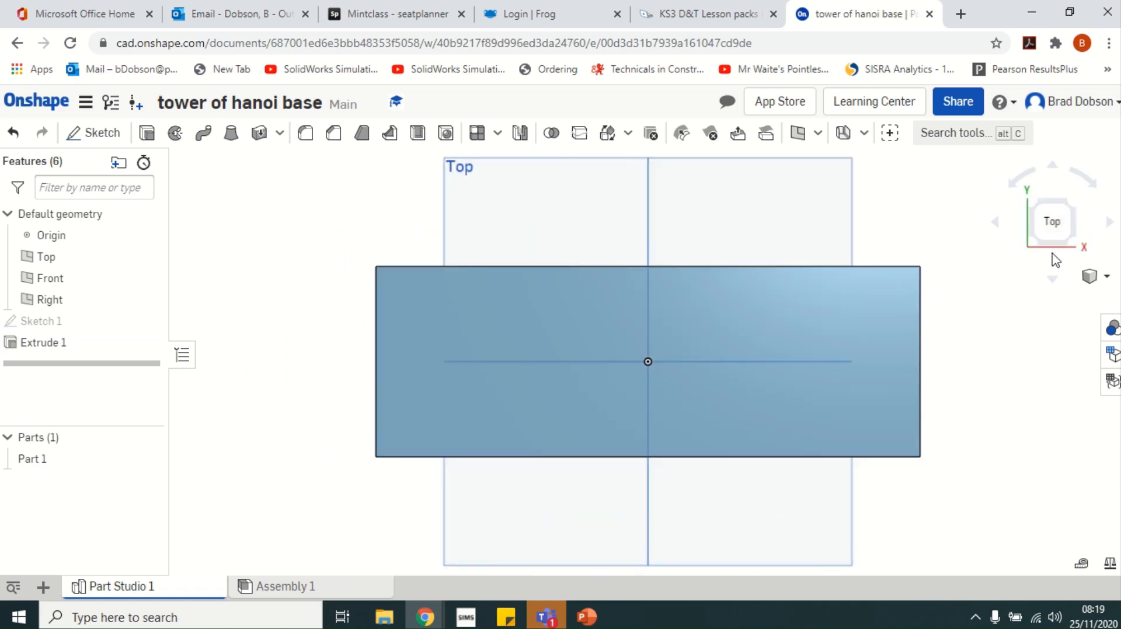
pyautogui.click(1055, 283)
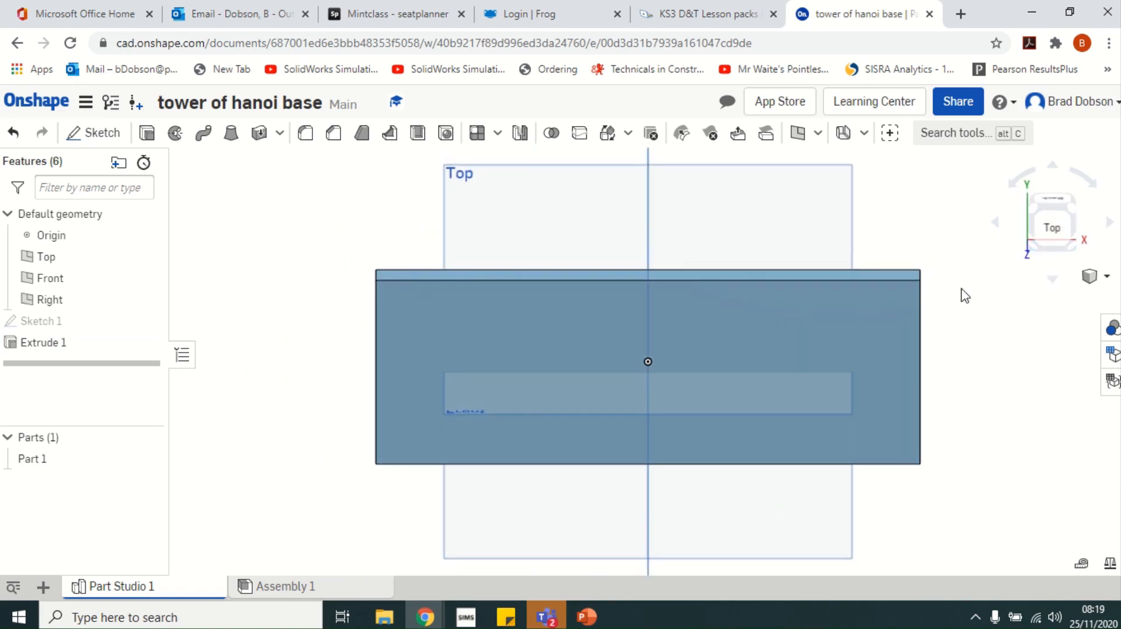
pyautogui.click(1044, 240)
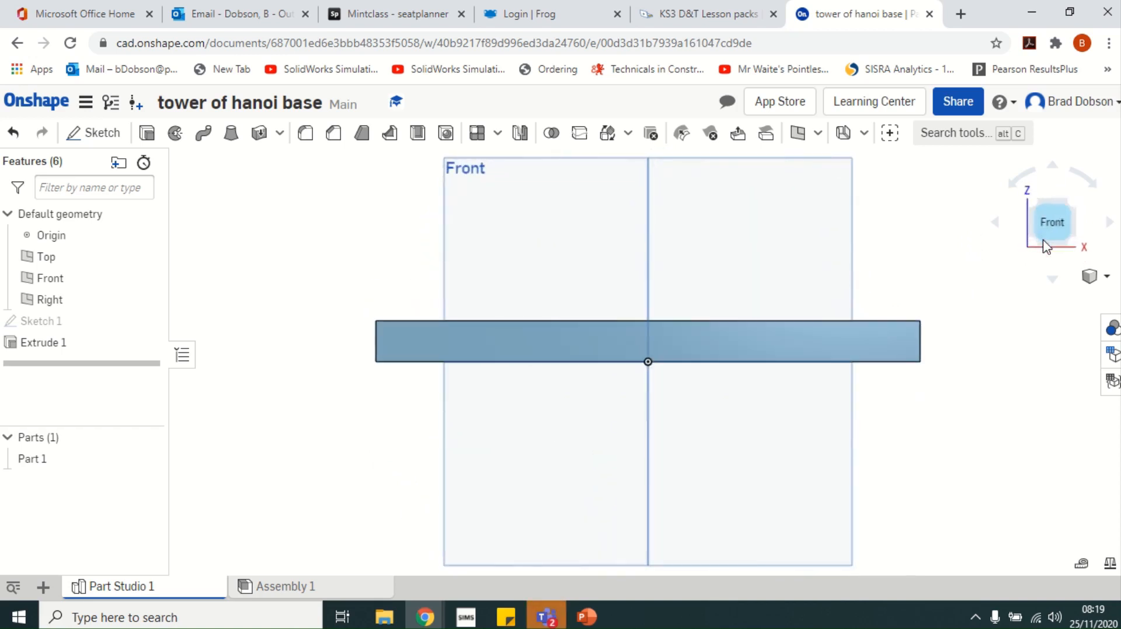
pyautogui.click(1106, 278)
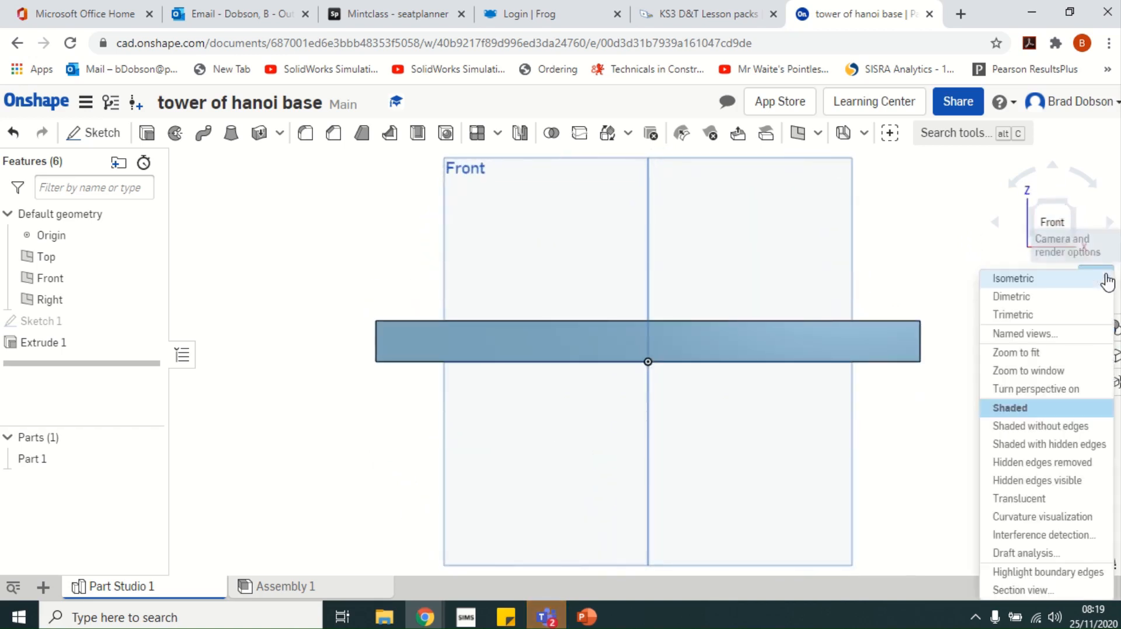
pyautogui.click(1026, 281)
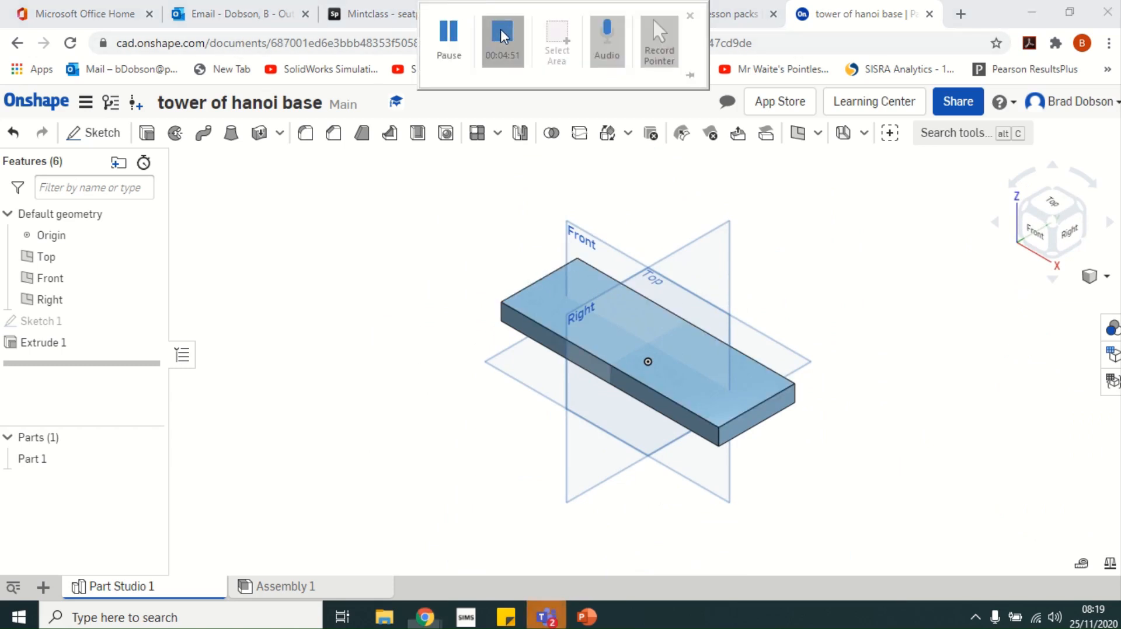
pyautogui.click(501, 35)
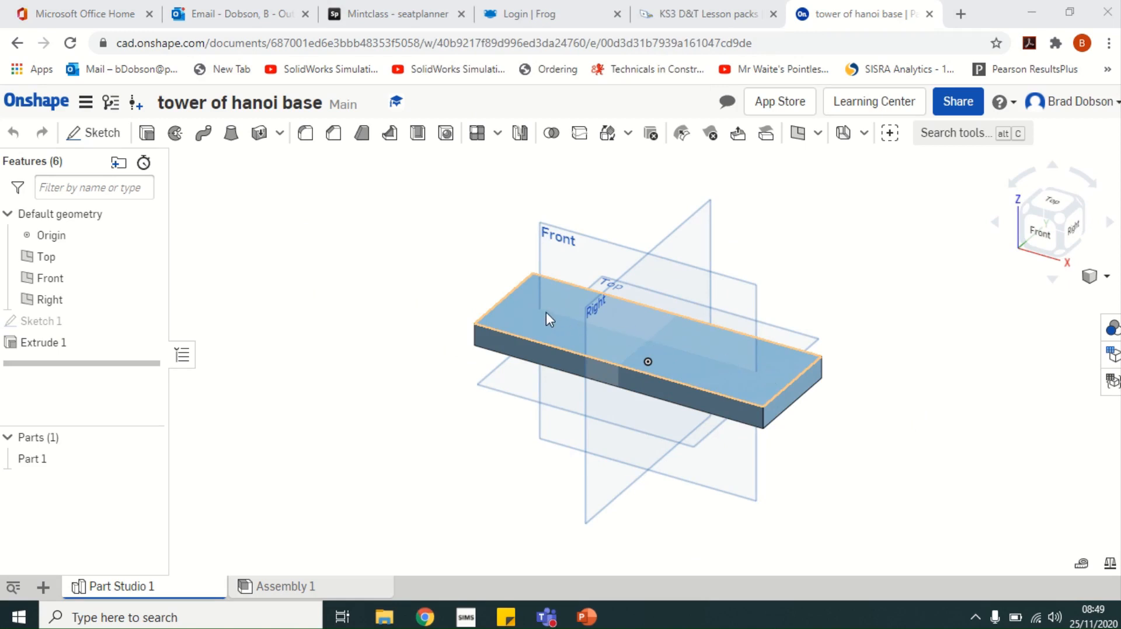
# Start Sketch 2 on the block's top face and select the Center point circle tool
pyautogui.click(91, 140)
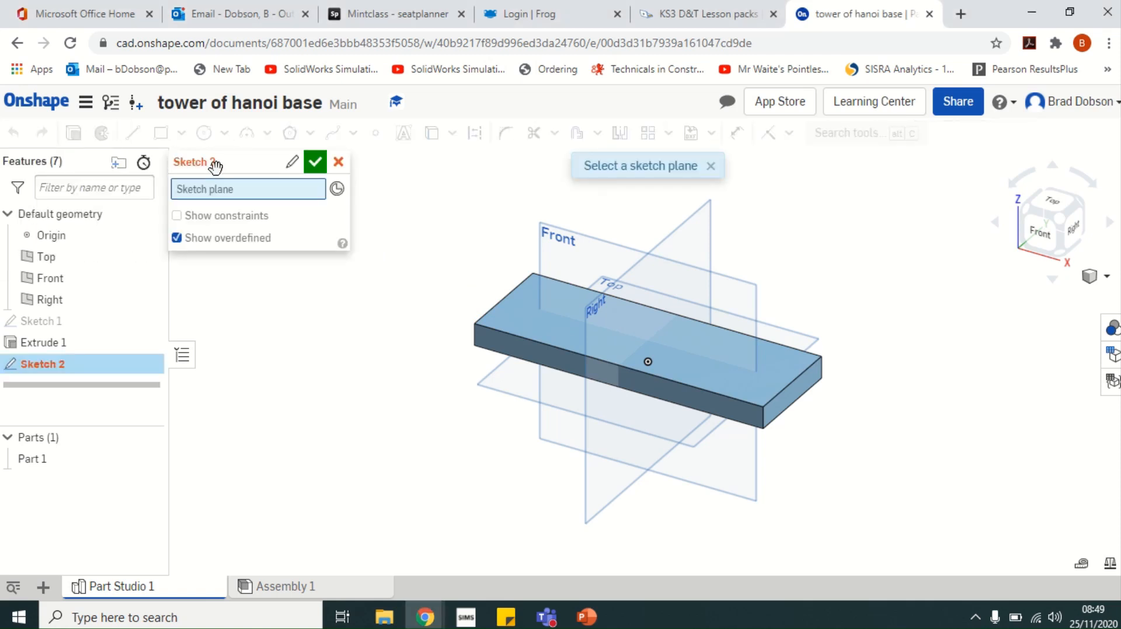
pyautogui.click(537, 299)
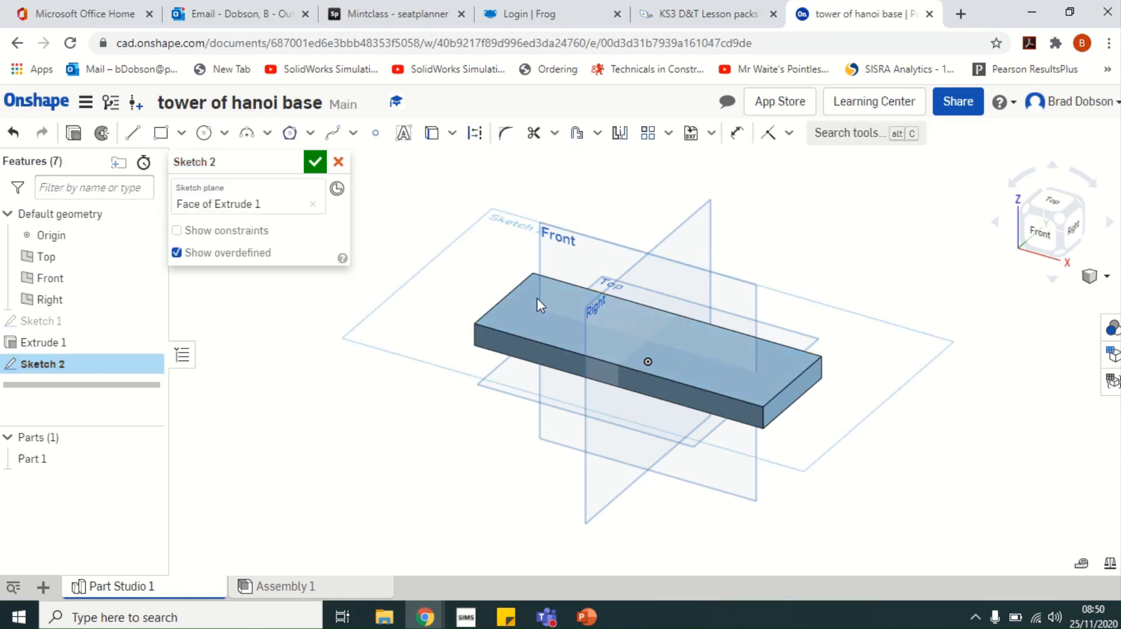
pyautogui.click(225, 134)
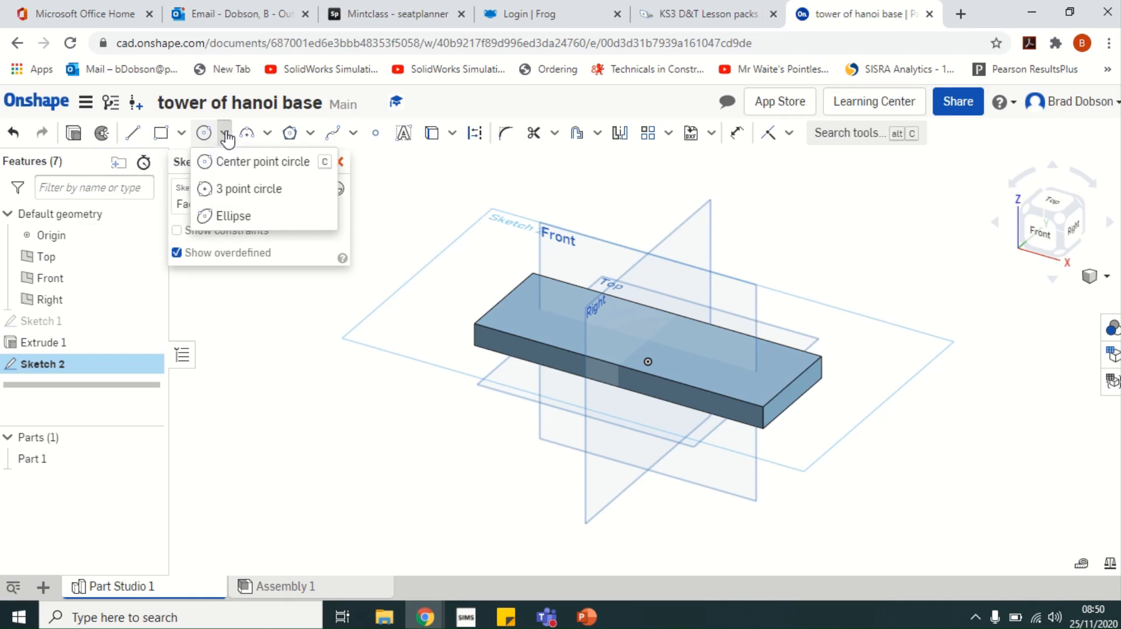
pyautogui.click(248, 167)
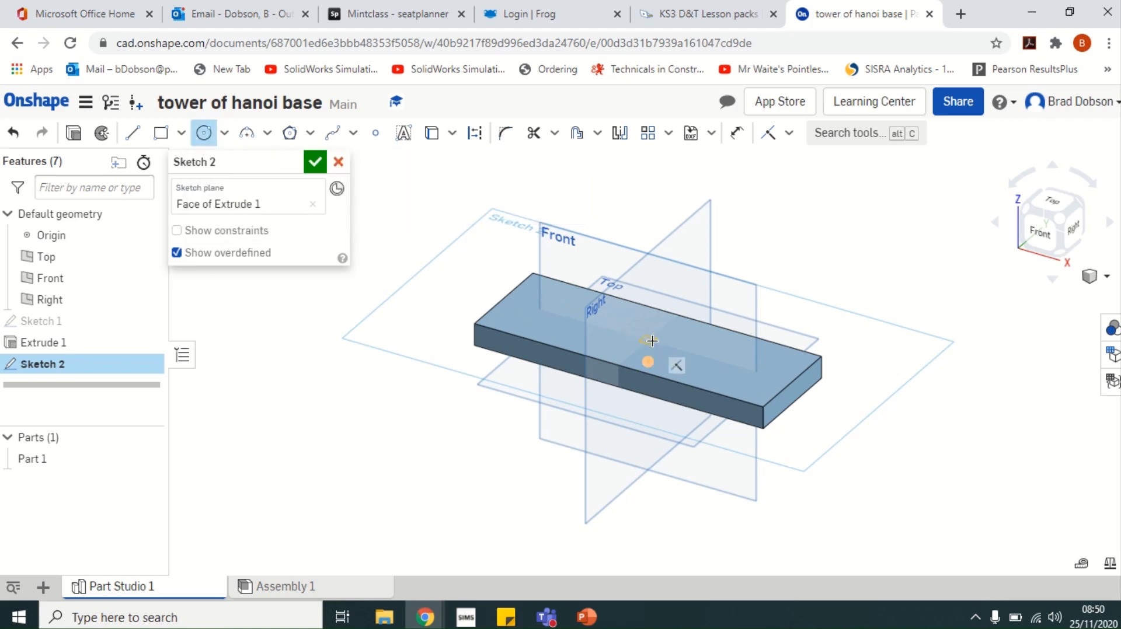
# Draw a centre-point circle in the middle of the top face and dimension its diameter 6 mm
pyautogui.scroll(5, 648, 341)
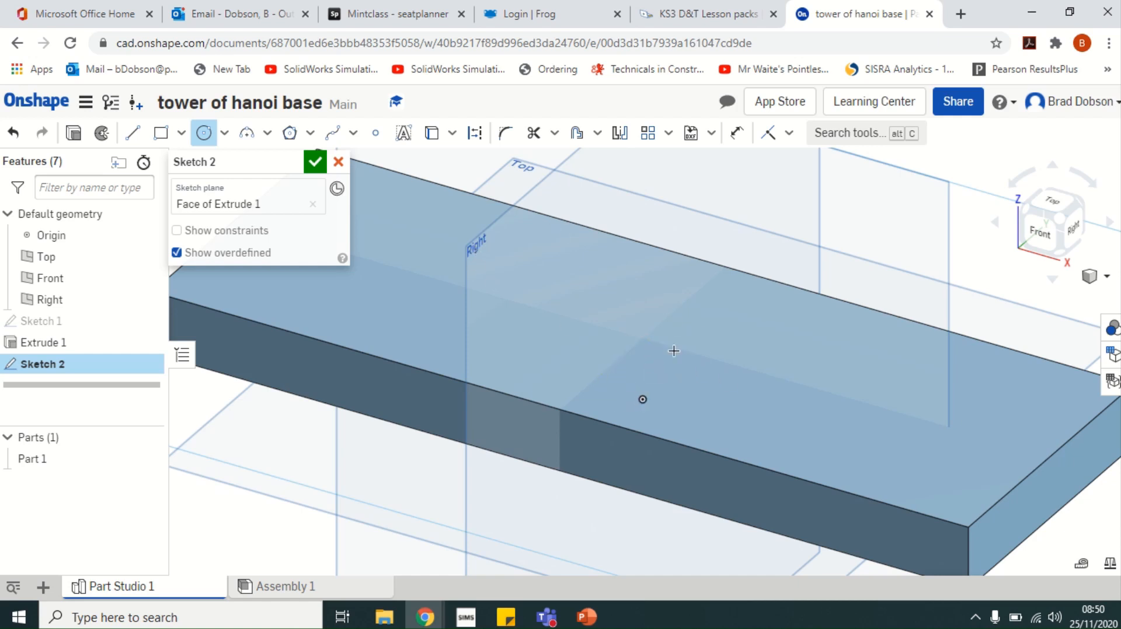
pyautogui.click(646, 337)
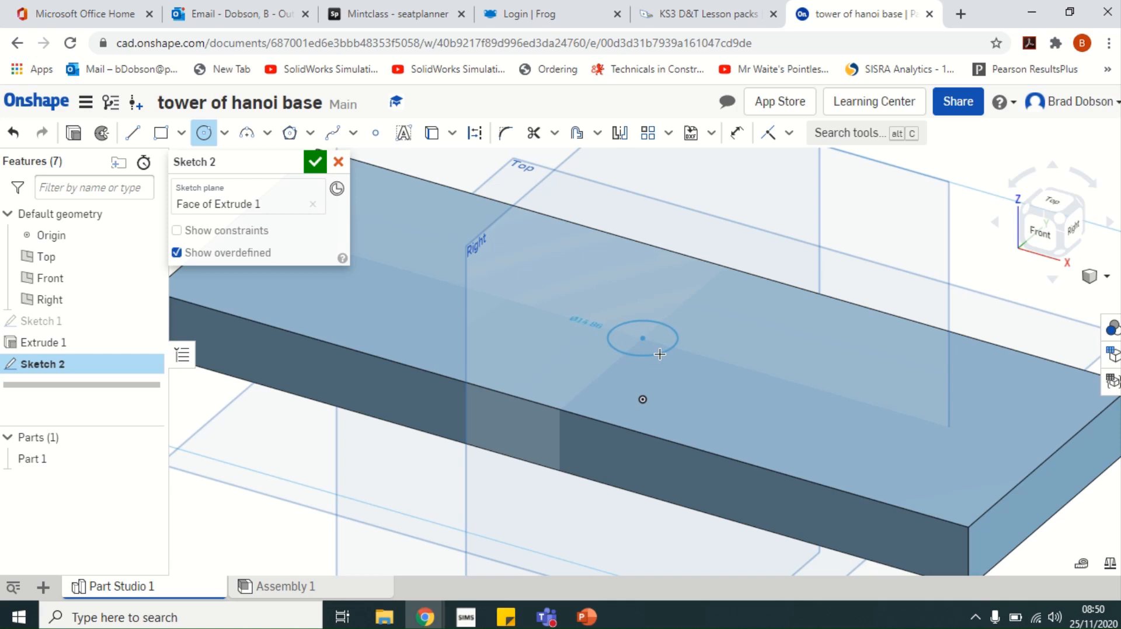
pyautogui.click(664, 353)
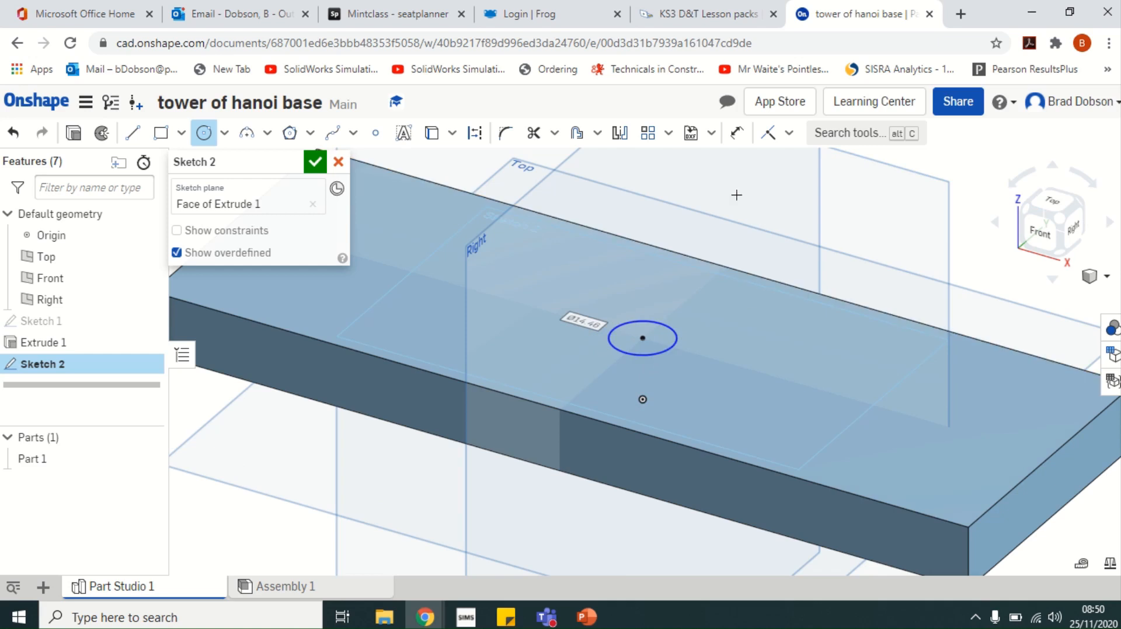
pyautogui.click(736, 135)
pyautogui.click(676, 334)
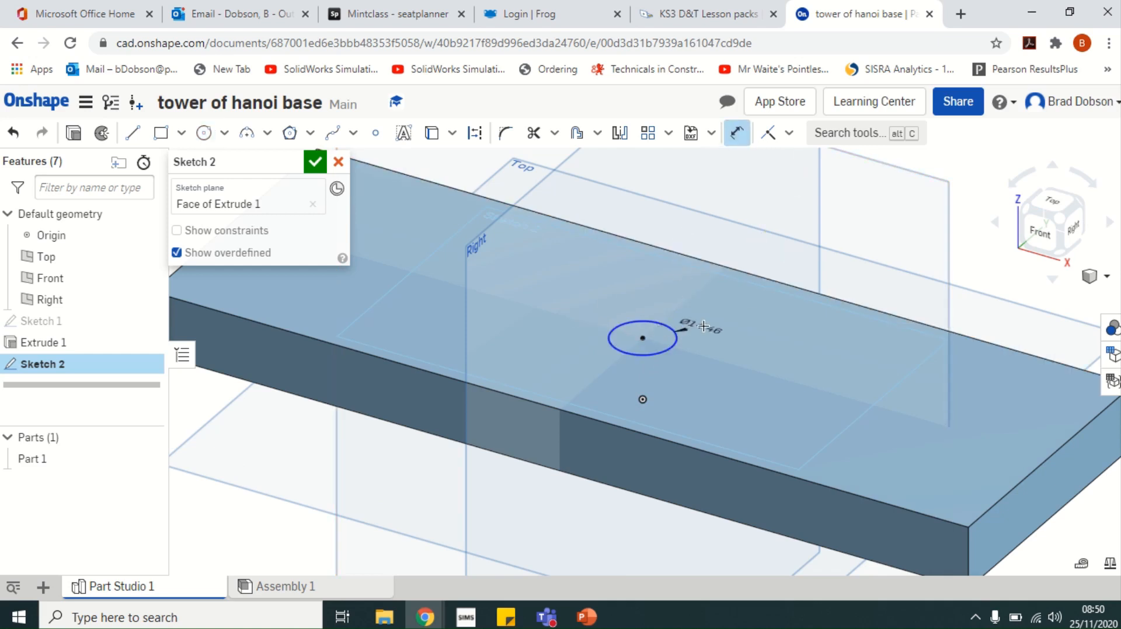
pyautogui.click(706, 324)
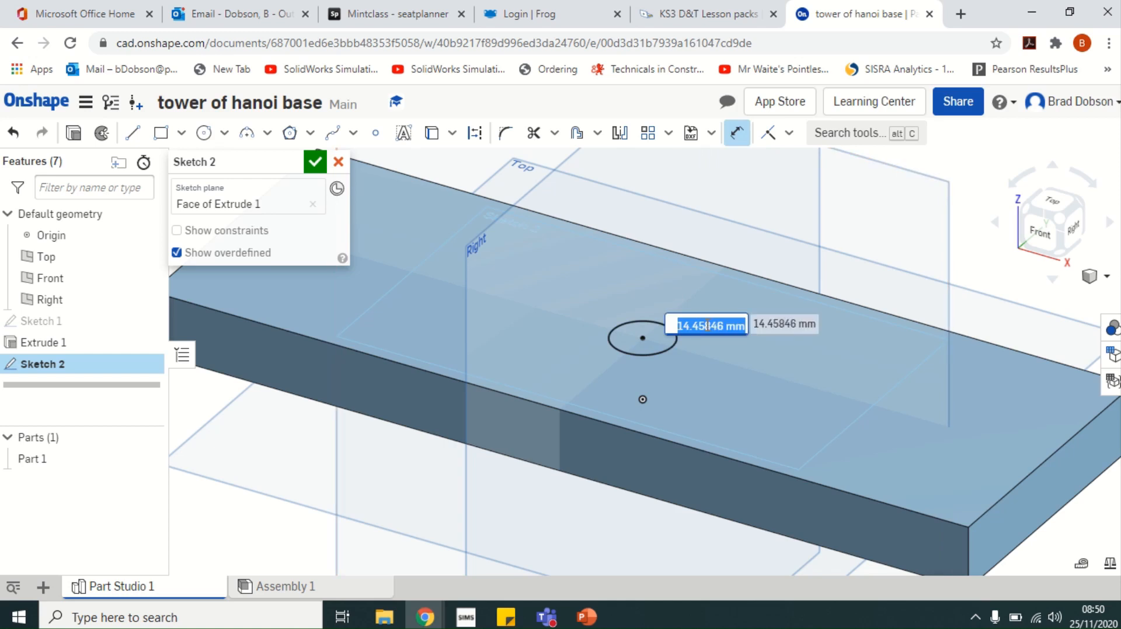
pyautogui.write('6')
pyautogui.press('Escape')
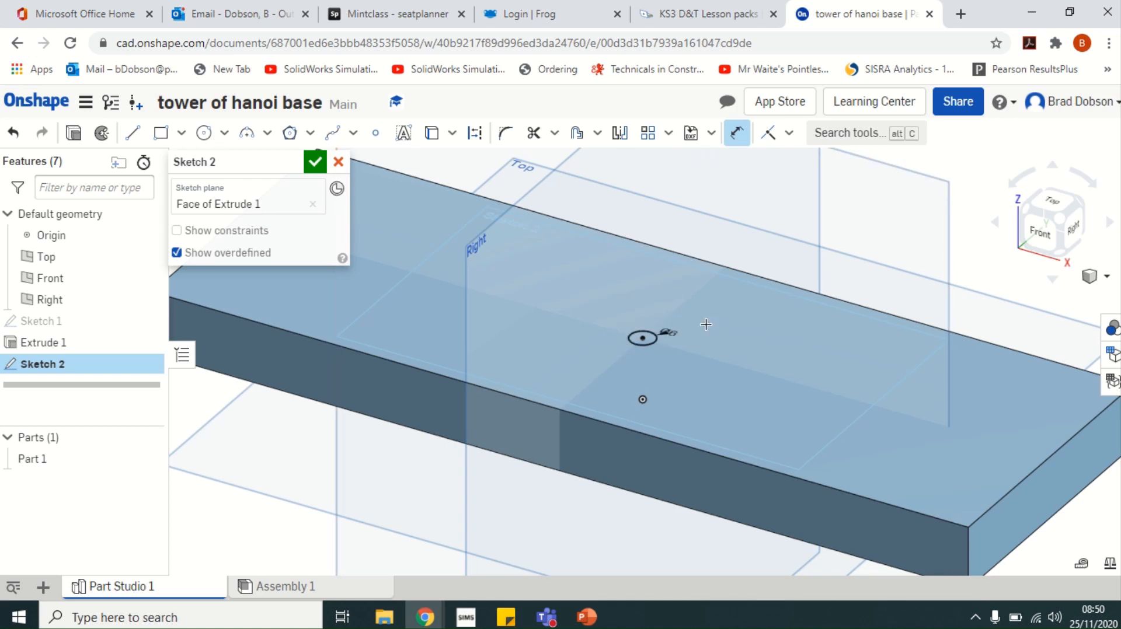
pyautogui.click(202, 136)
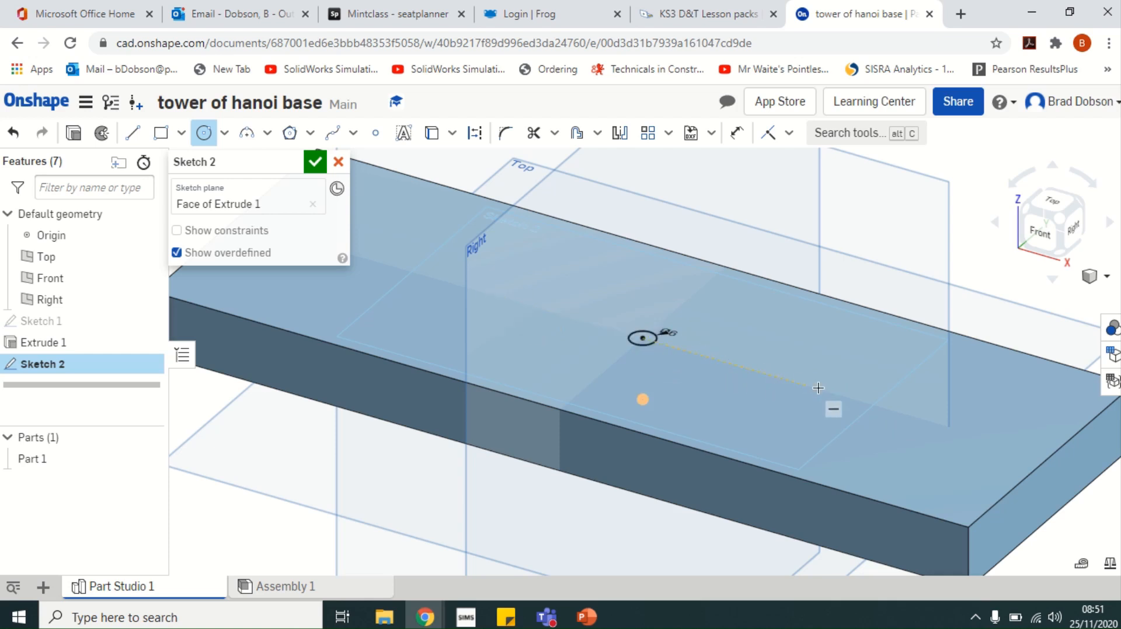
# Add a second circle toward the right end and dimension its diameter 6 mm
pyautogui.click(867, 403)
pyautogui.click(869, 415)
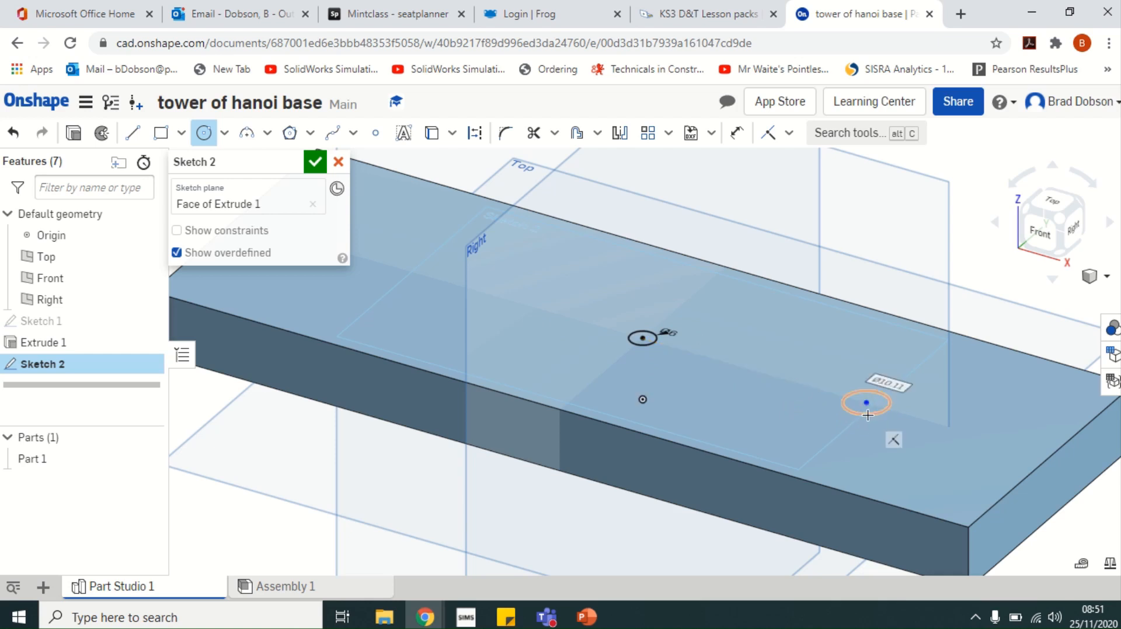
pyautogui.click(737, 133)
pyautogui.click(870, 392)
pyautogui.click(886, 372)
pyautogui.write('6')
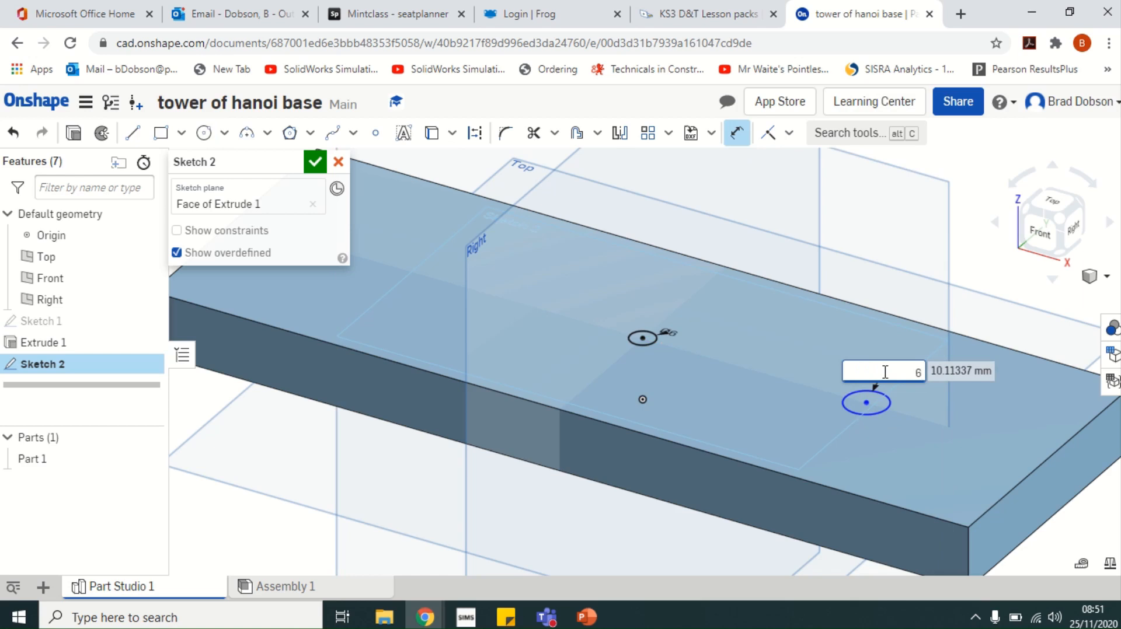
pyautogui.press('Return')
pyautogui.scroll(2, 763, 378)
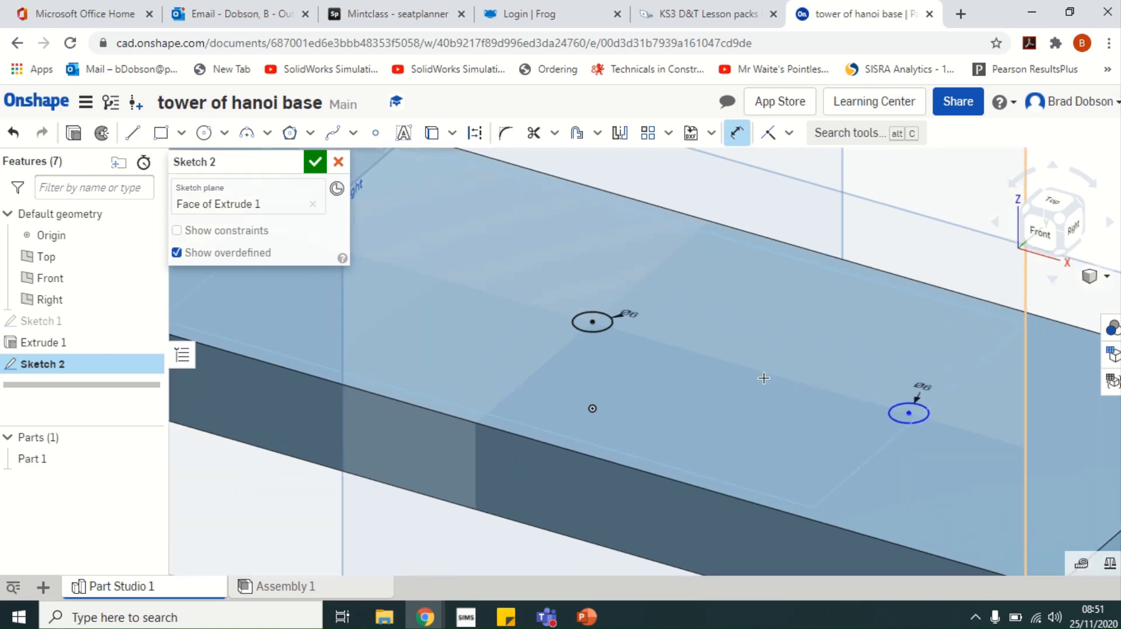
pyautogui.scroll(-3, 764, 378)
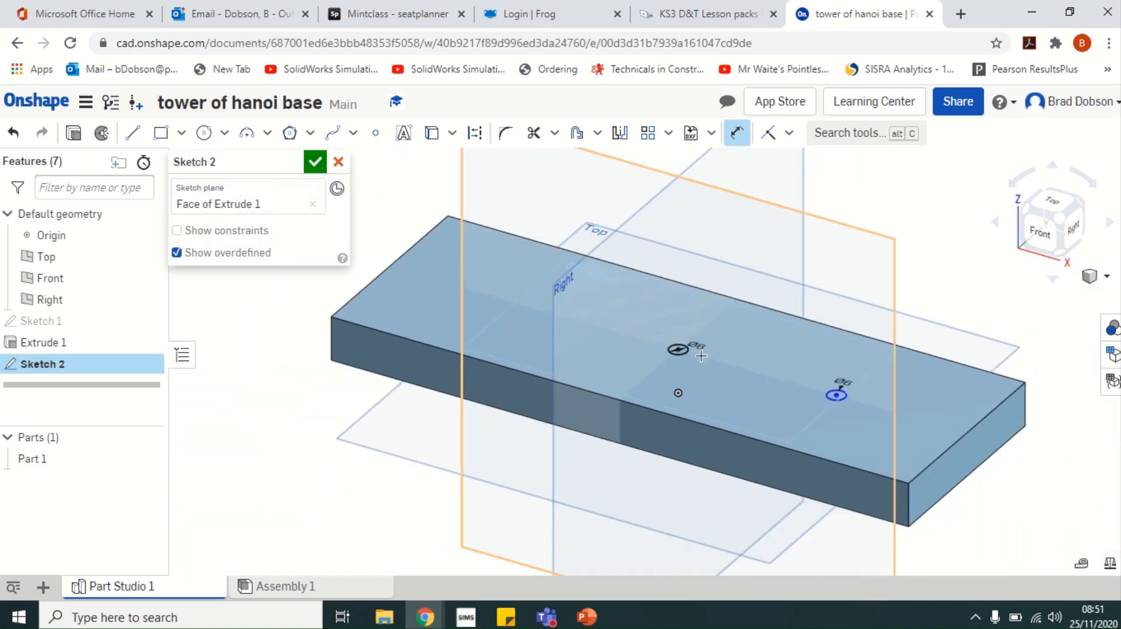
# Add a third circle toward the left end with a 6 mm diameter
pyautogui.click(205, 136)
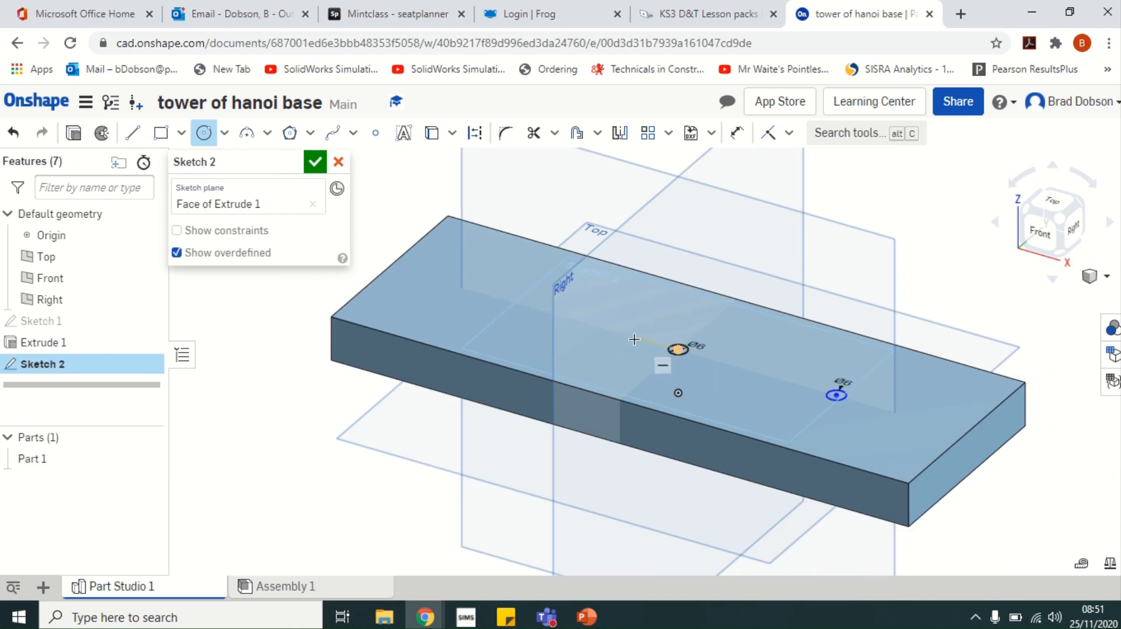
pyautogui.click(484, 294)
pyautogui.click(492, 303)
pyautogui.click(737, 133)
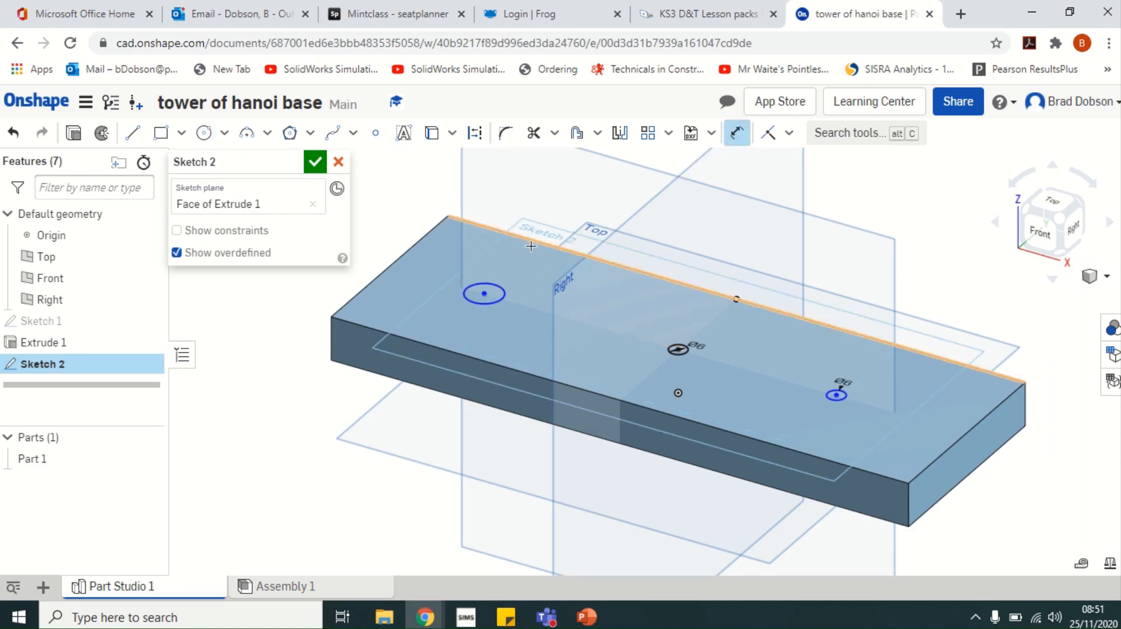
pyautogui.click(497, 290)
pyautogui.click(523, 282)
pyautogui.write('6')
pyautogui.press('Return')
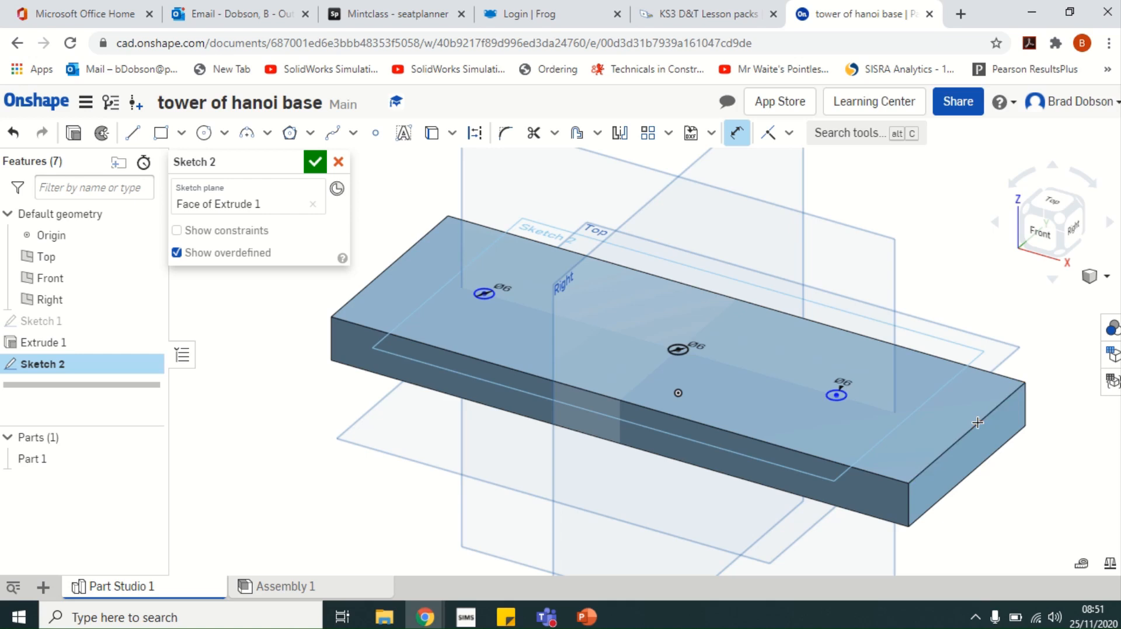
# Dimension the right circle 35 mm from the block's right end
pyautogui.click(841, 395)
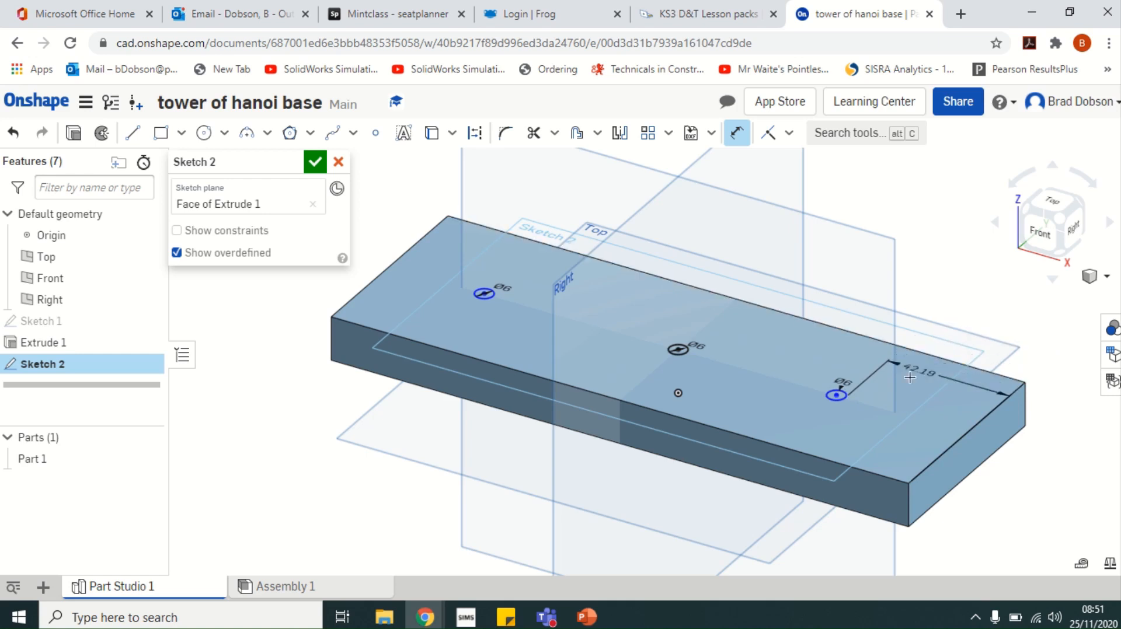
pyautogui.scroll(-1, 879, 403)
pyautogui.scroll(4, 879, 403)
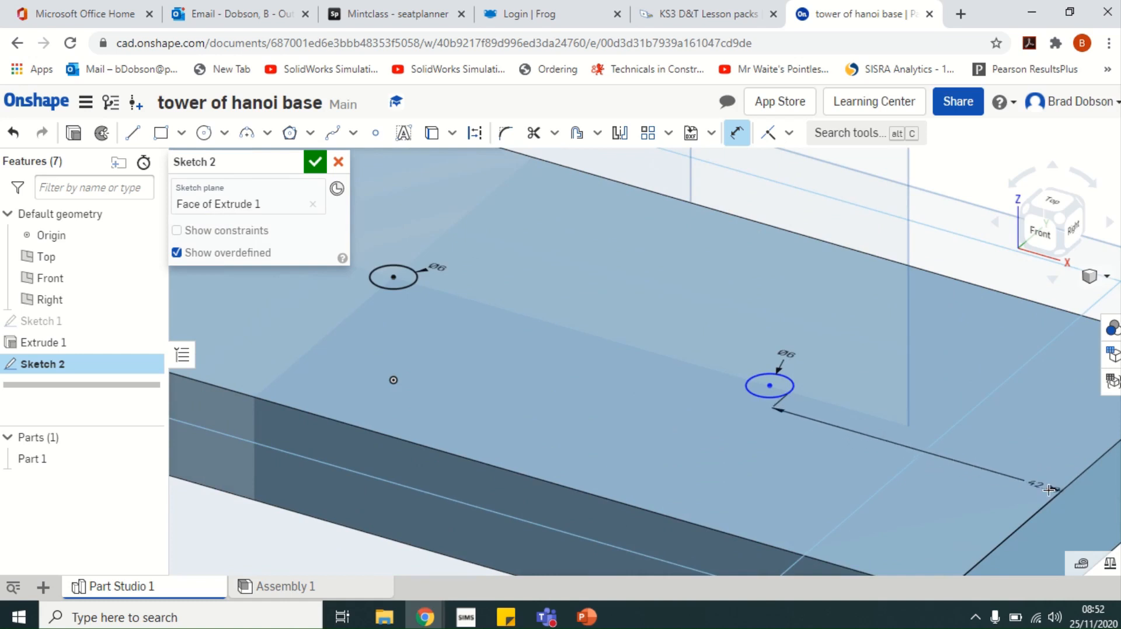
pyautogui.click(783, 399)
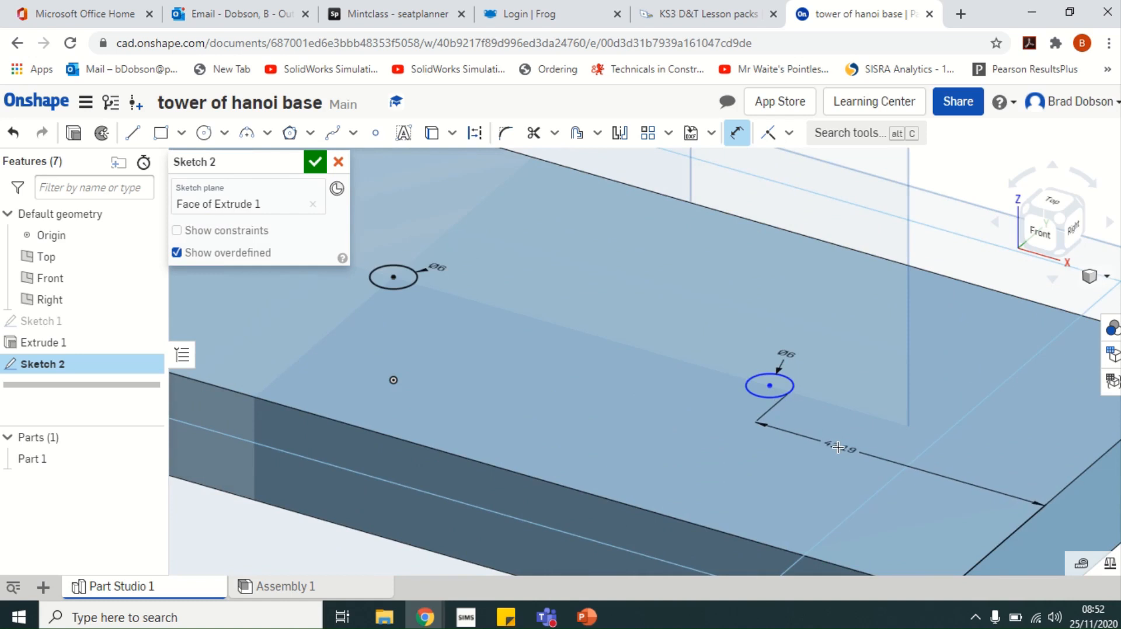
pyautogui.press('Escape')
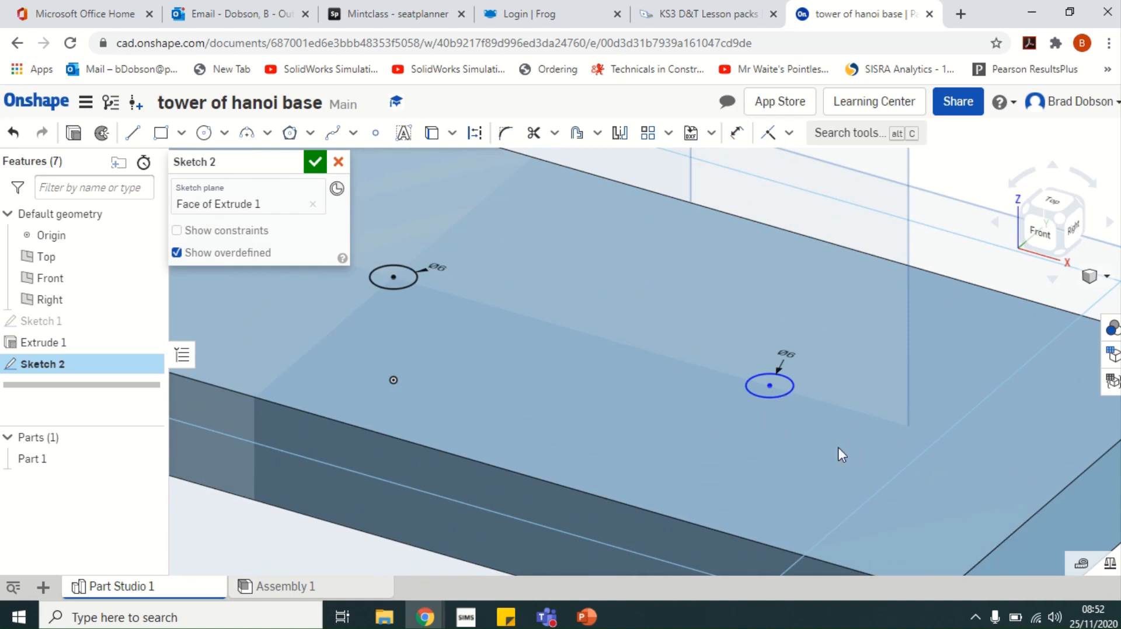
pyautogui.click(740, 138)
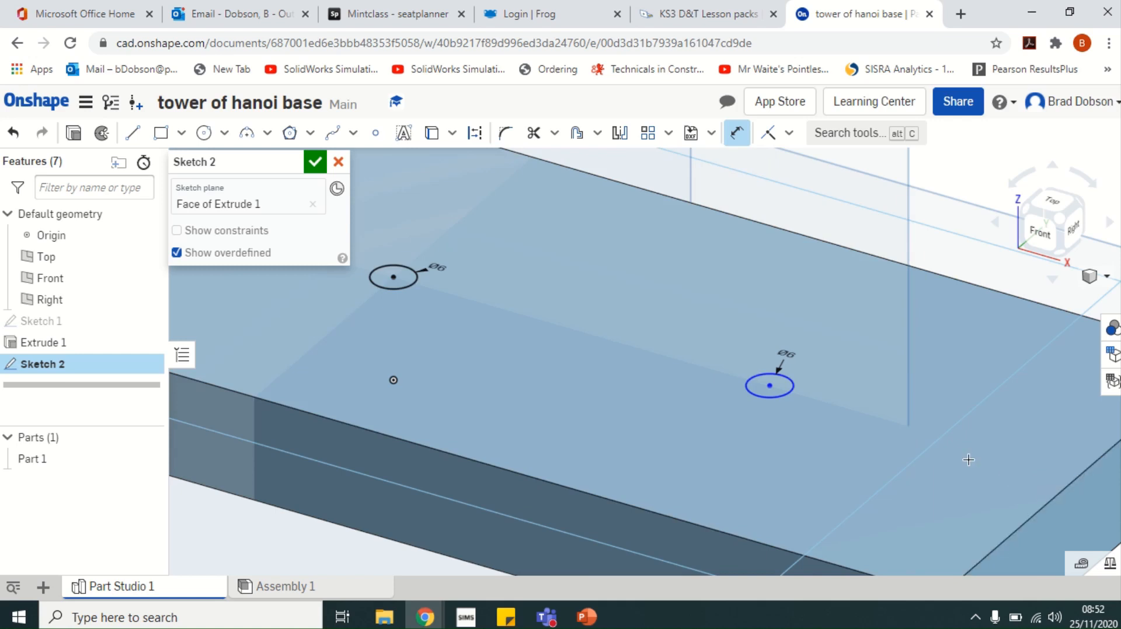
pyautogui.click(771, 386)
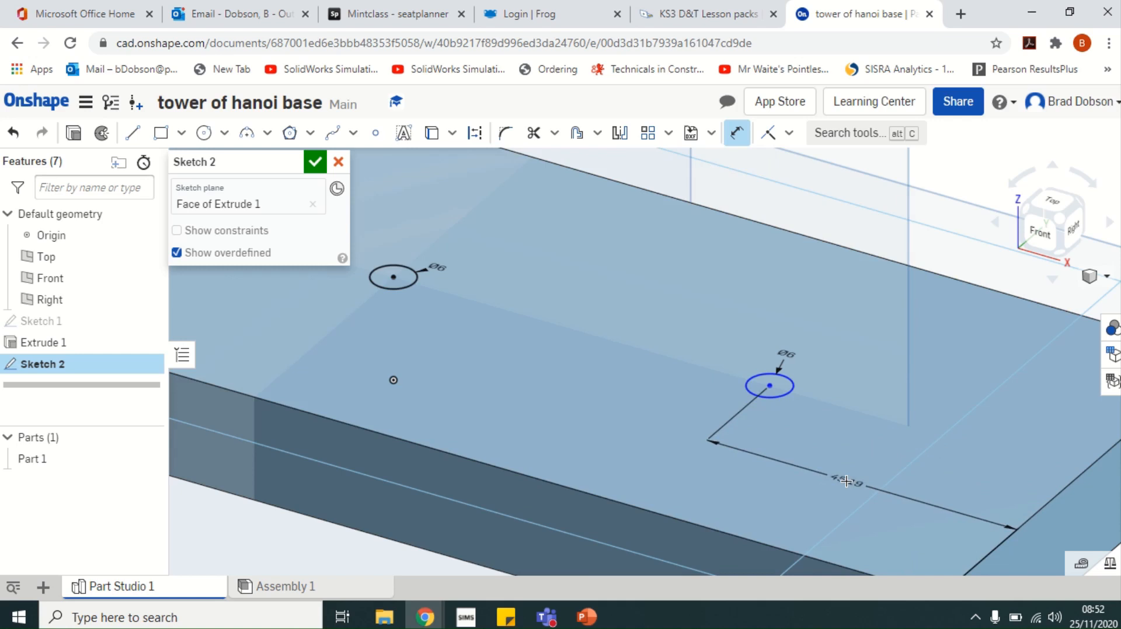
pyautogui.click(848, 482)
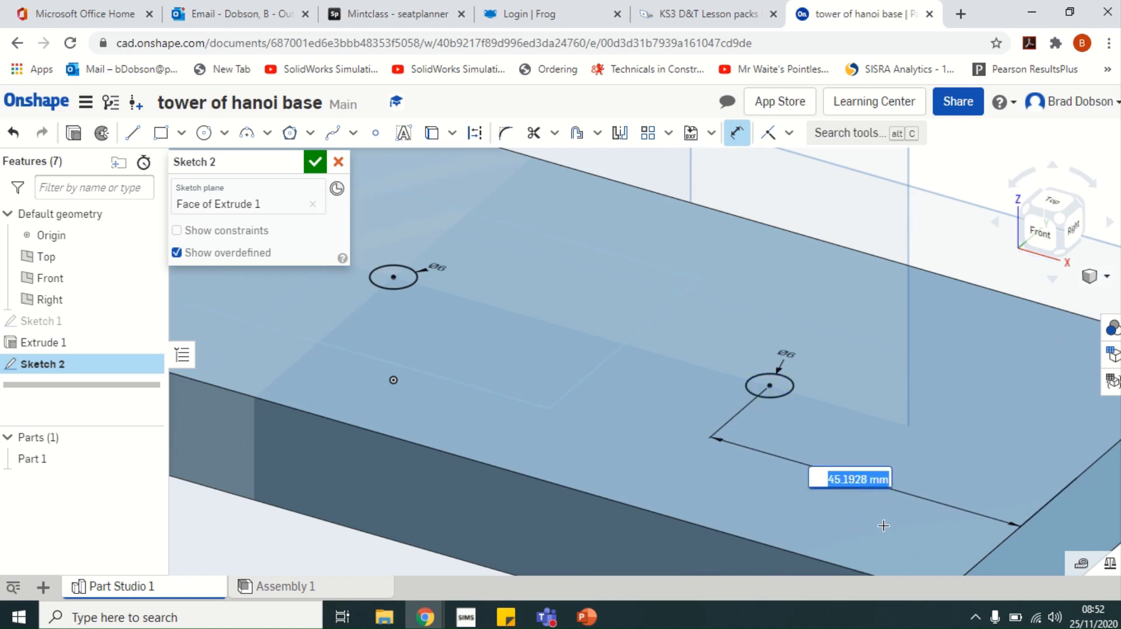
pyautogui.write('35')
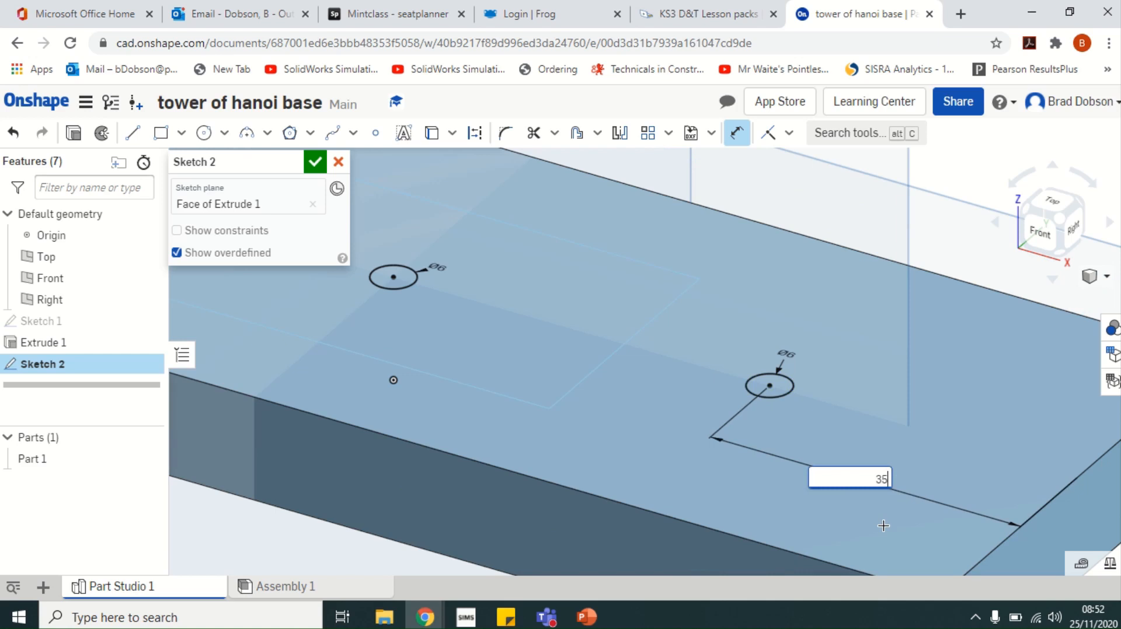
pyautogui.press('Return')
# Dimension the left circle 35 mm from the block's left end
pyautogui.scroll(-5, 822, 476)
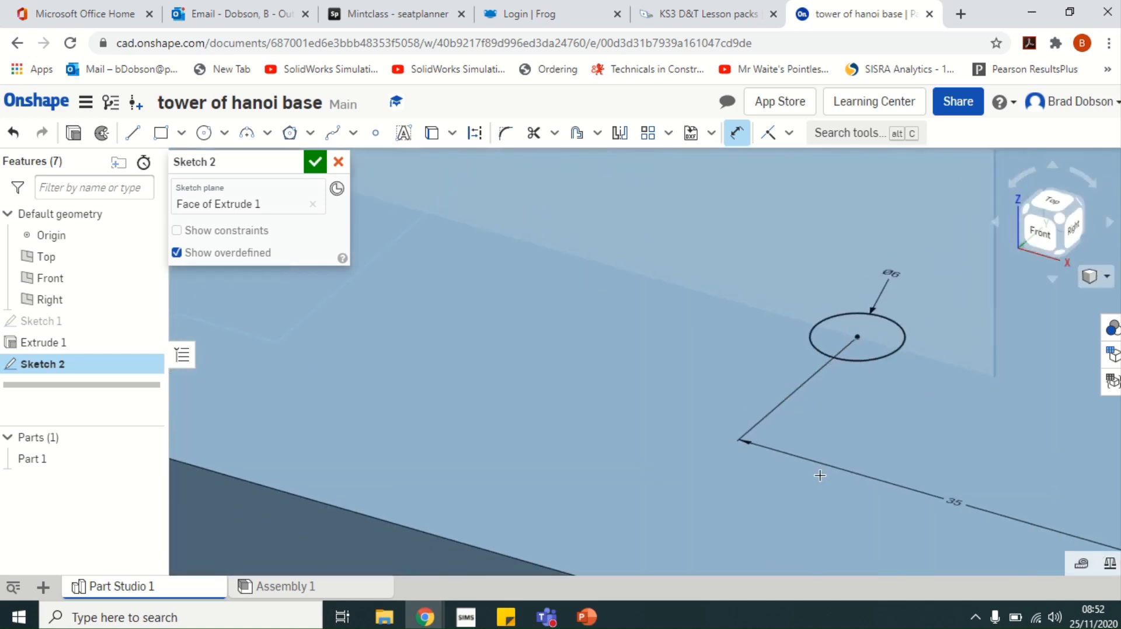
pyautogui.scroll(1, 708, 374)
pyautogui.scroll(-1, 391, 456)
pyautogui.scroll(1, 341, 399)
pyautogui.scroll(-2, 364, 385)
pyautogui.scroll(-2, 366, 385)
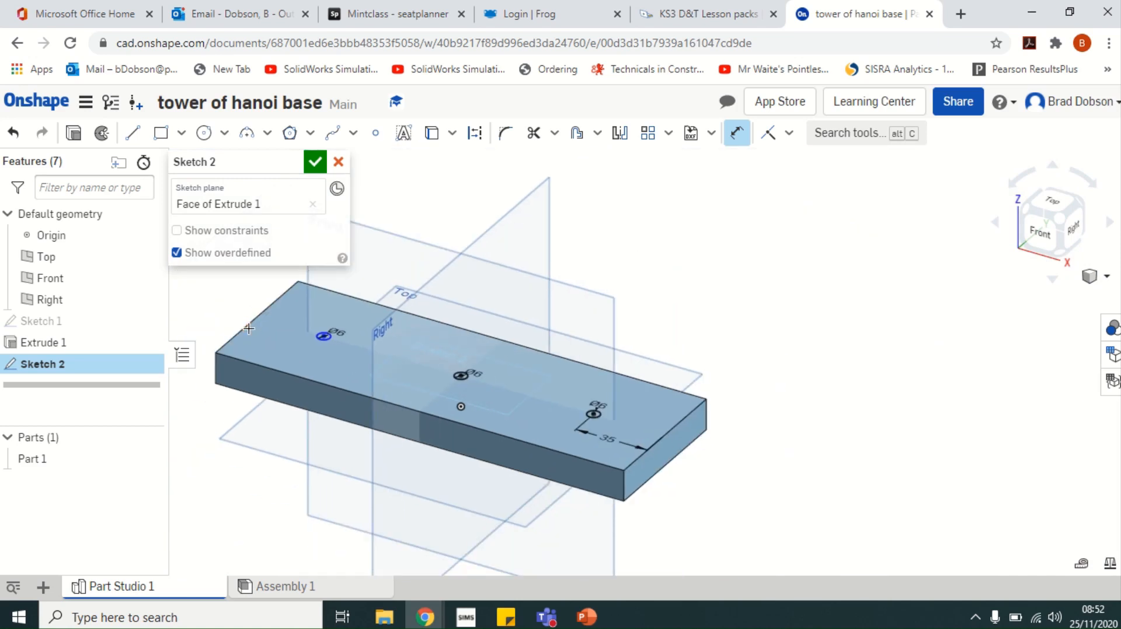
pyautogui.click(324, 337)
pyautogui.click(282, 344)
pyautogui.write('35')
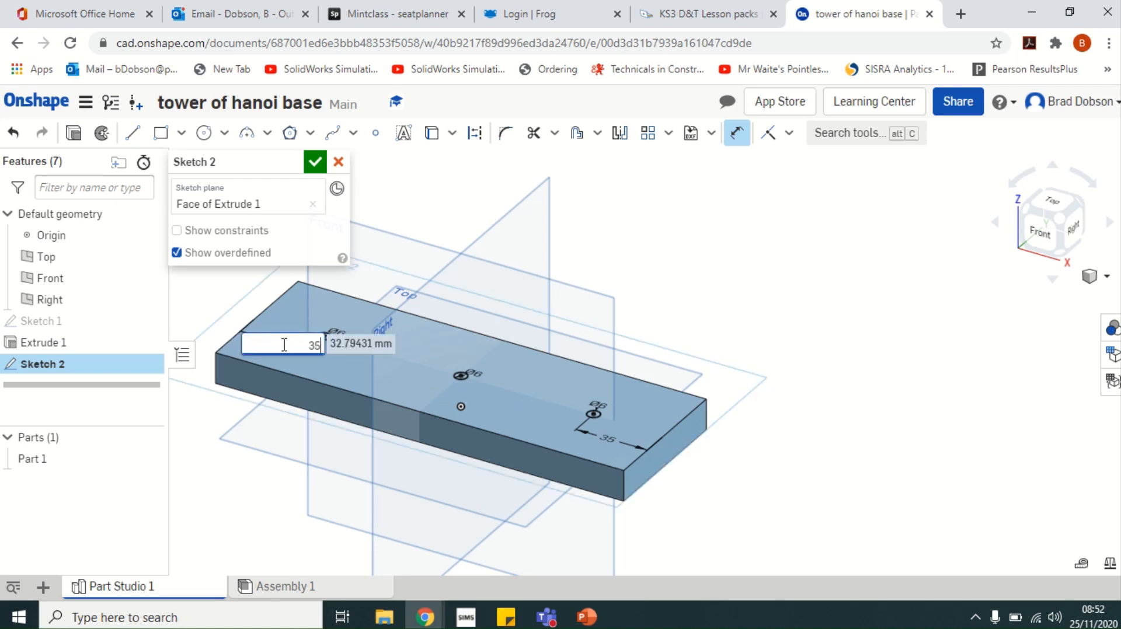
pyautogui.press('Return')
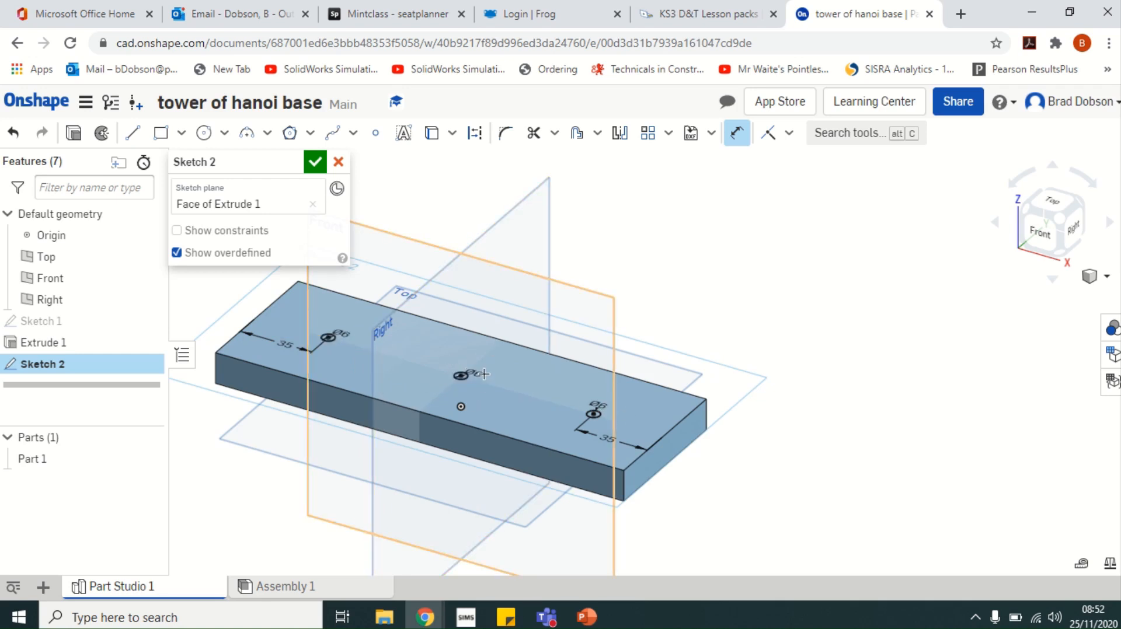
# Finish Sketch 2 and start a new extrude set to Remove
pyautogui.click(315, 162)
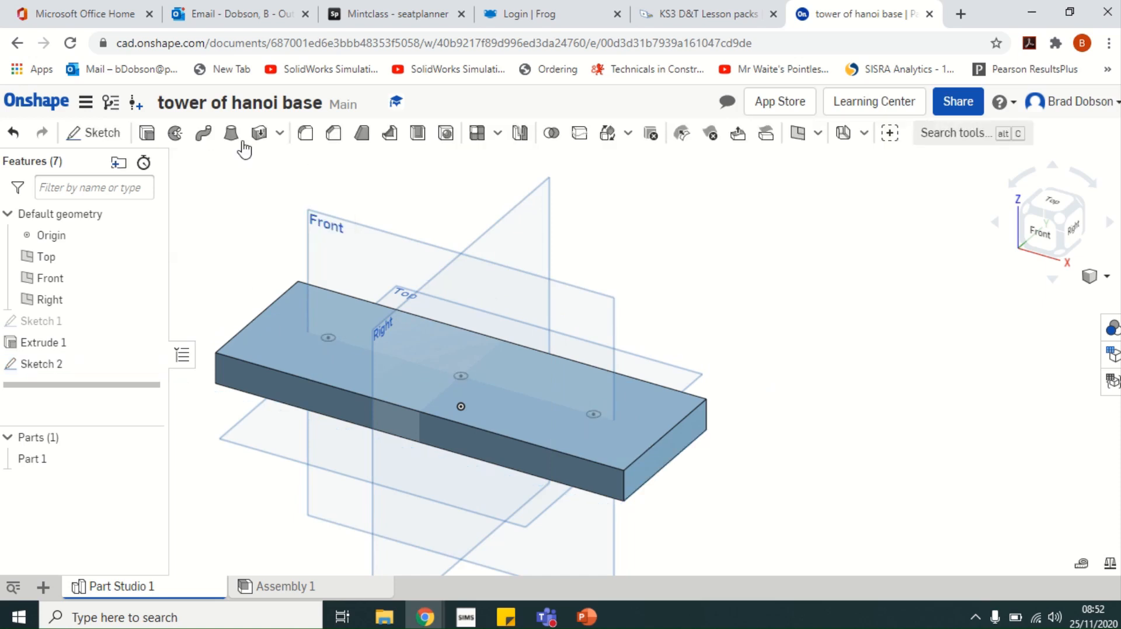
pyautogui.click(147, 135)
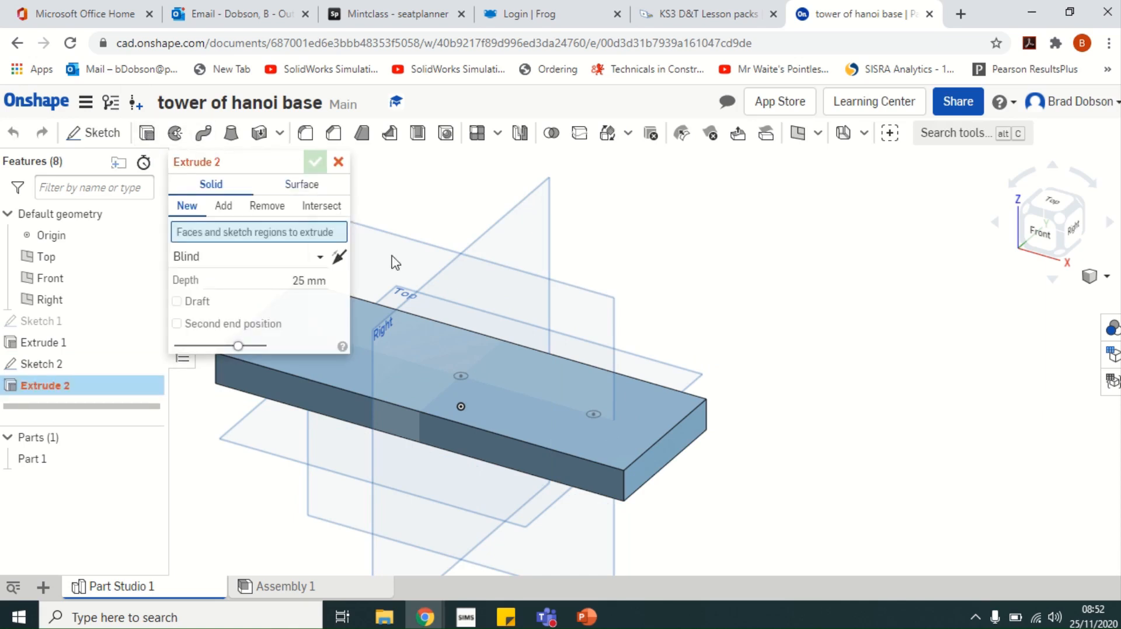
pyautogui.moveTo(454, 237); pyautogui.dragTo(692, 225, button='middle')
pyautogui.scroll(2, 692, 228)
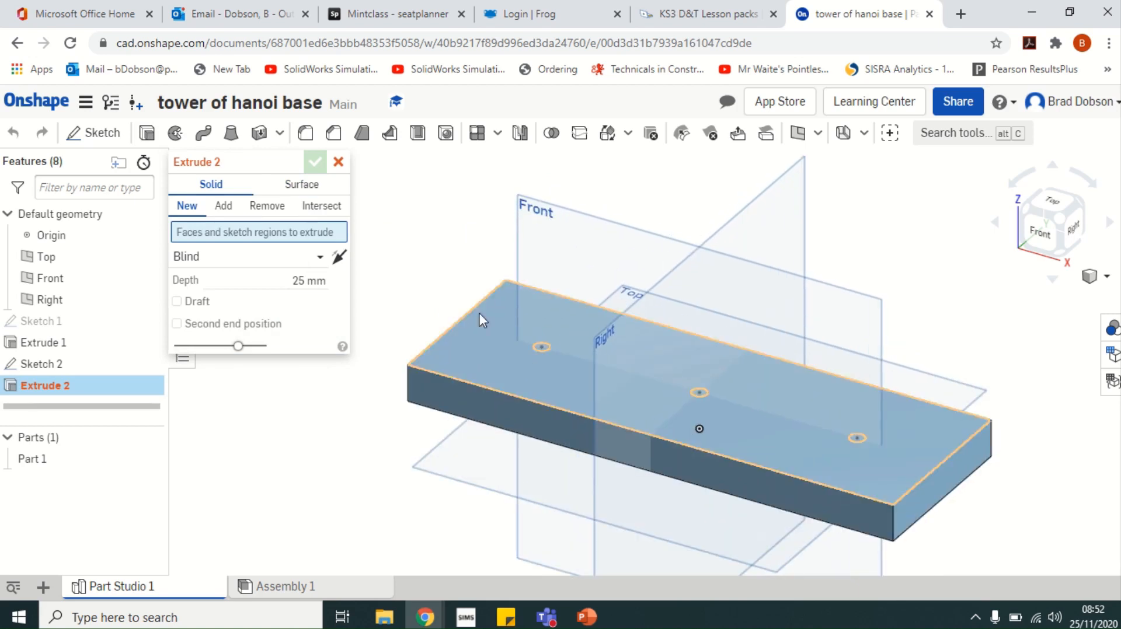
pyautogui.click(265, 208)
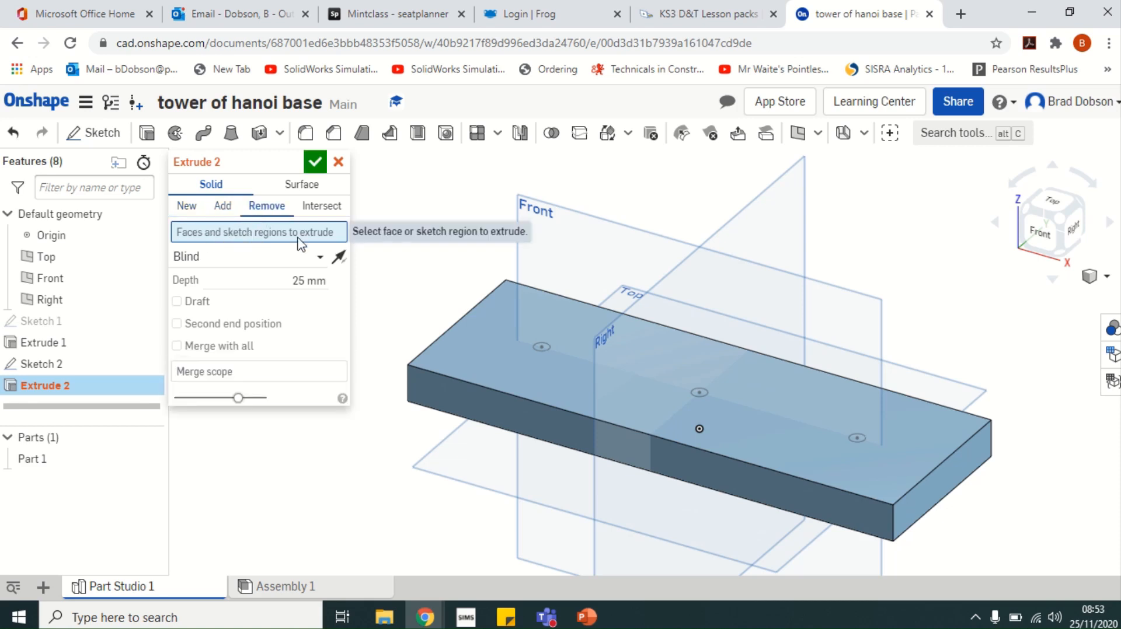
# Select the three circles, set the cut depth to 10 mm, and confirm the extrude
pyautogui.click(499, 333)
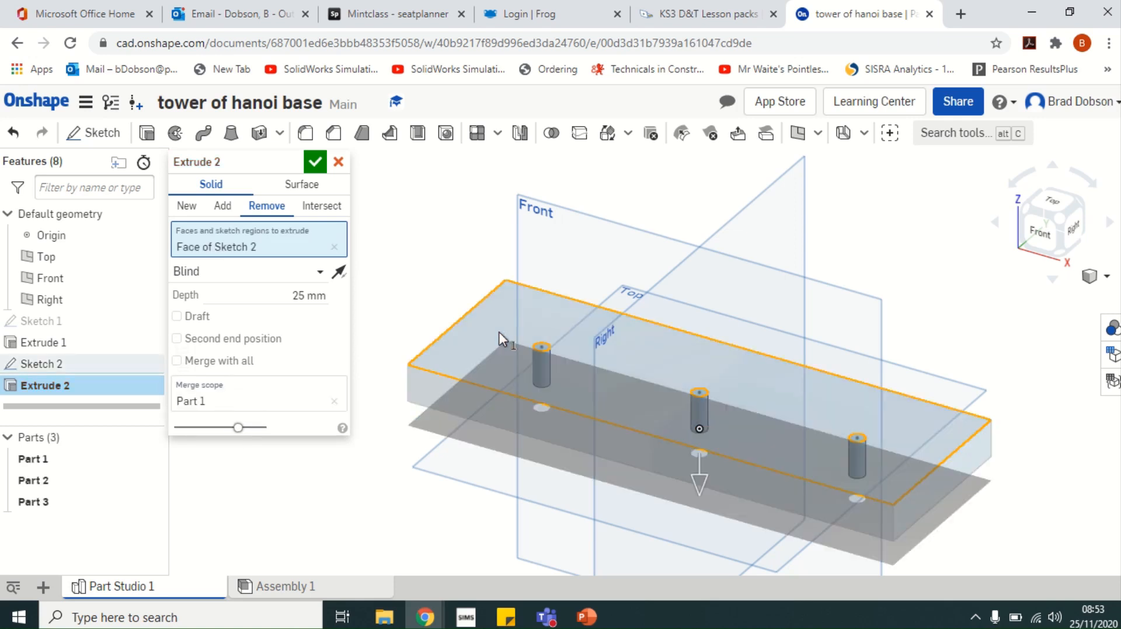
pyautogui.click(14, 133)
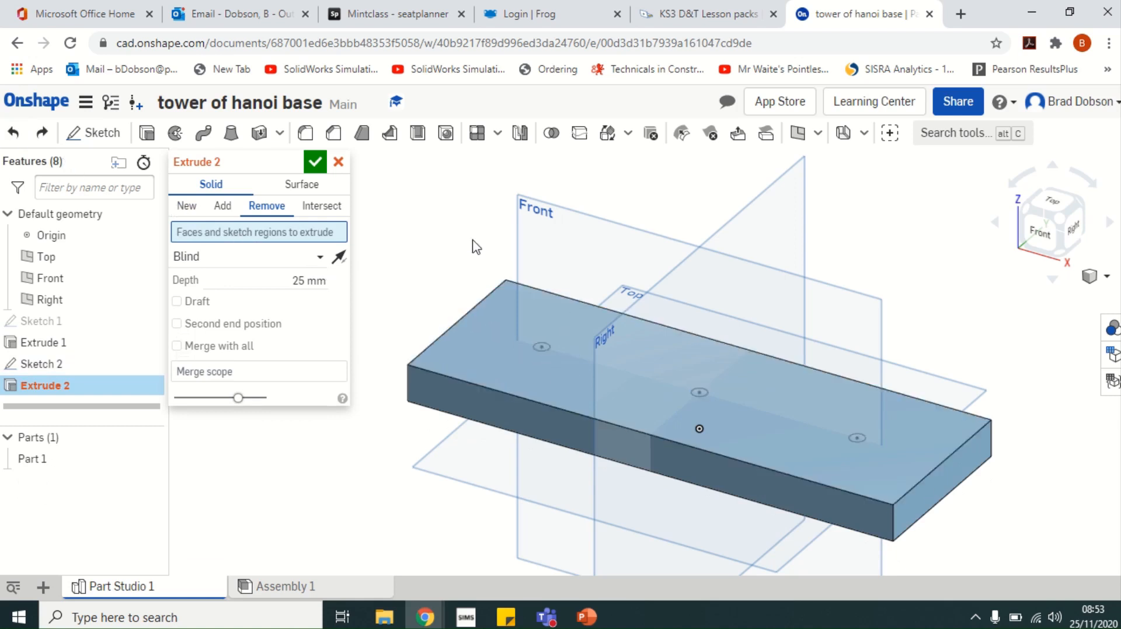
pyautogui.click(542, 348)
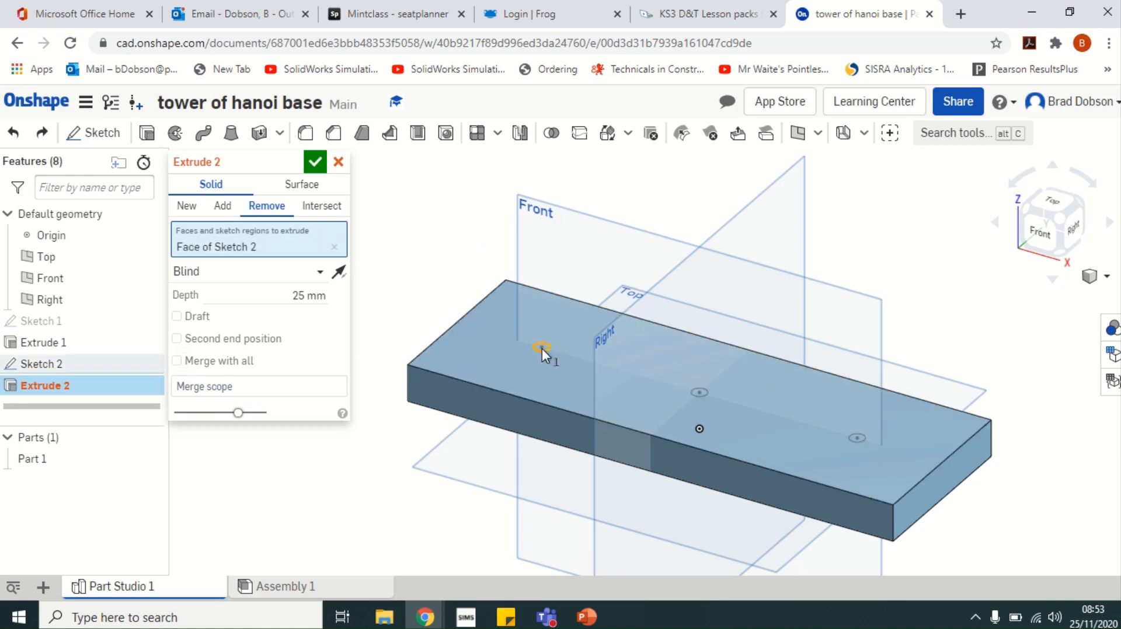
pyautogui.click(701, 393)
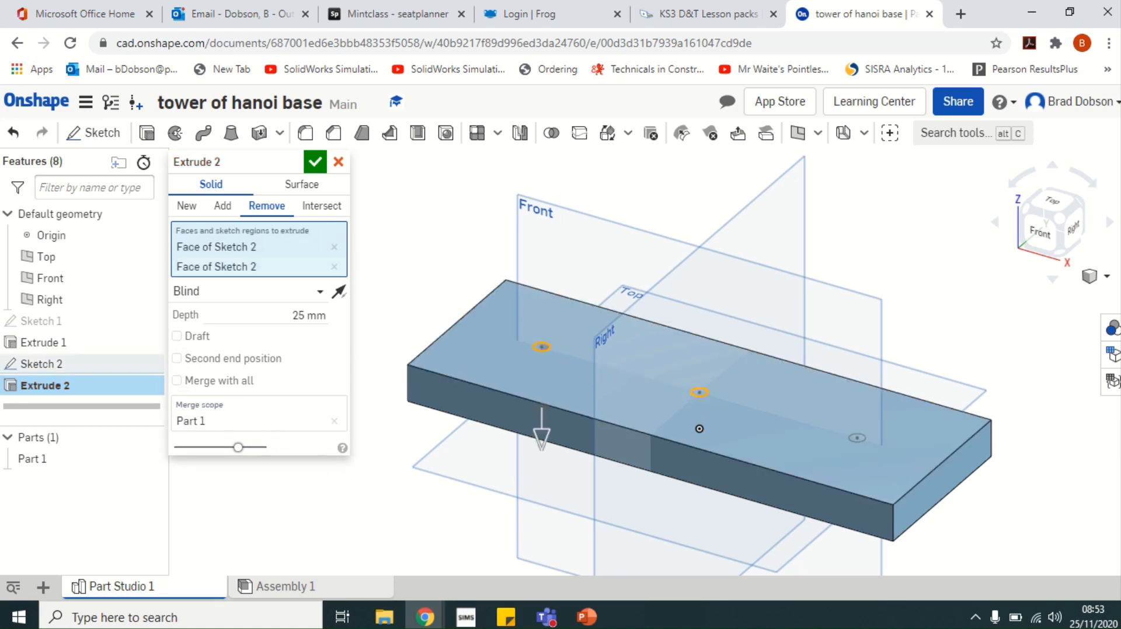
pyautogui.click(856, 439)
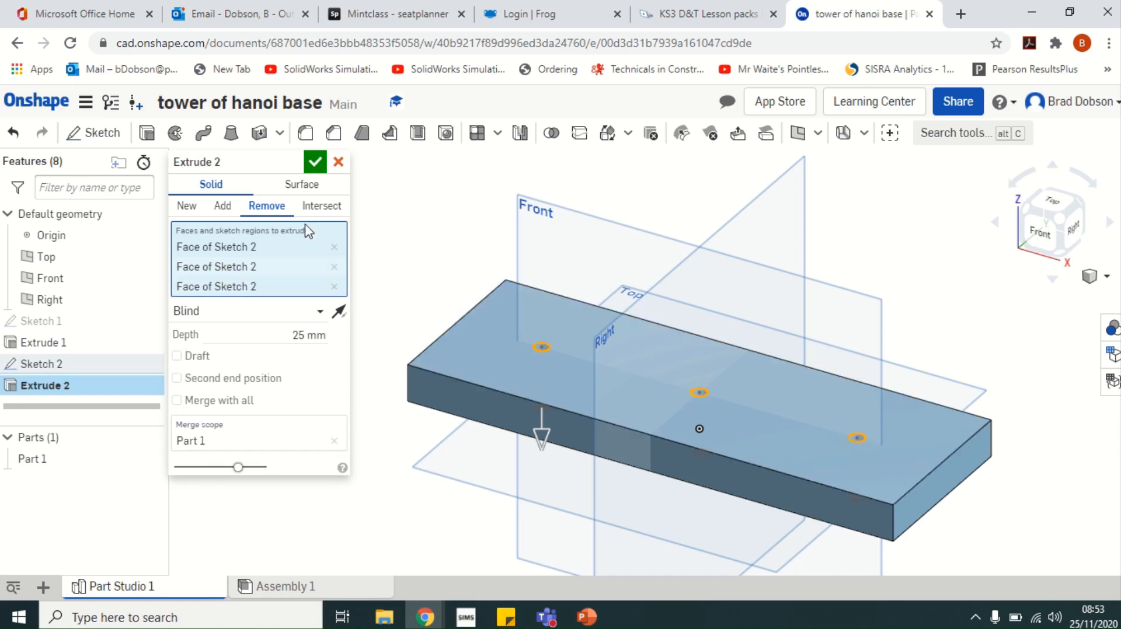
pyautogui.click(299, 335)
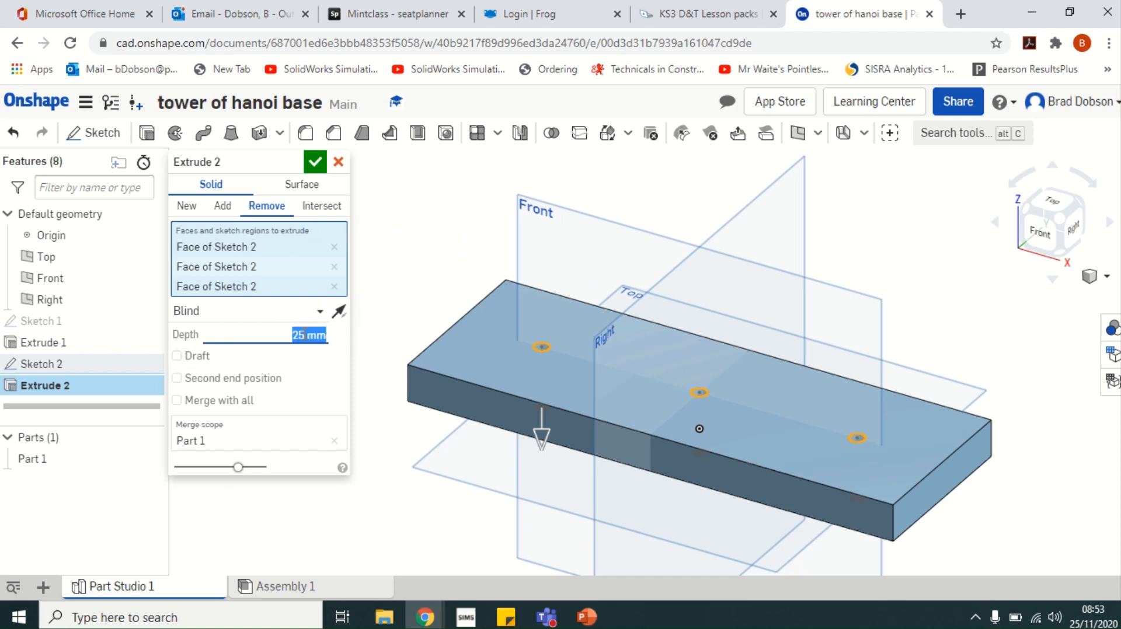
pyautogui.write('10')
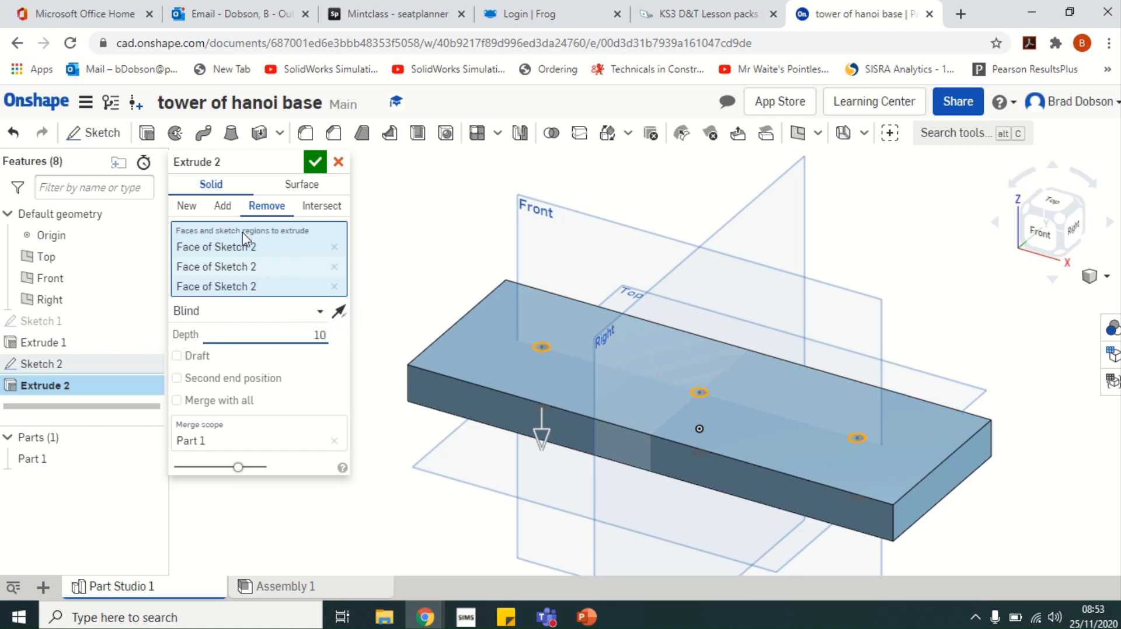
pyautogui.click(316, 171)
# Zoom to fit the whole block, then switch to the isometric view
pyautogui.moveTo(454, 225); pyautogui.dragTo(507, 280, button='right')
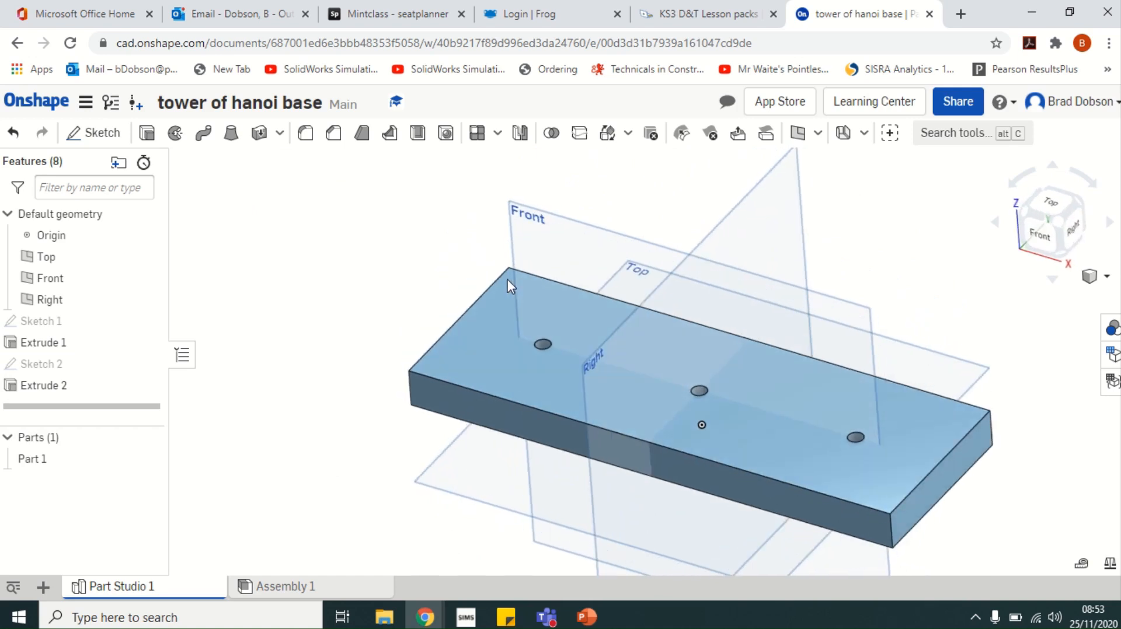
pyautogui.click(1106, 280)
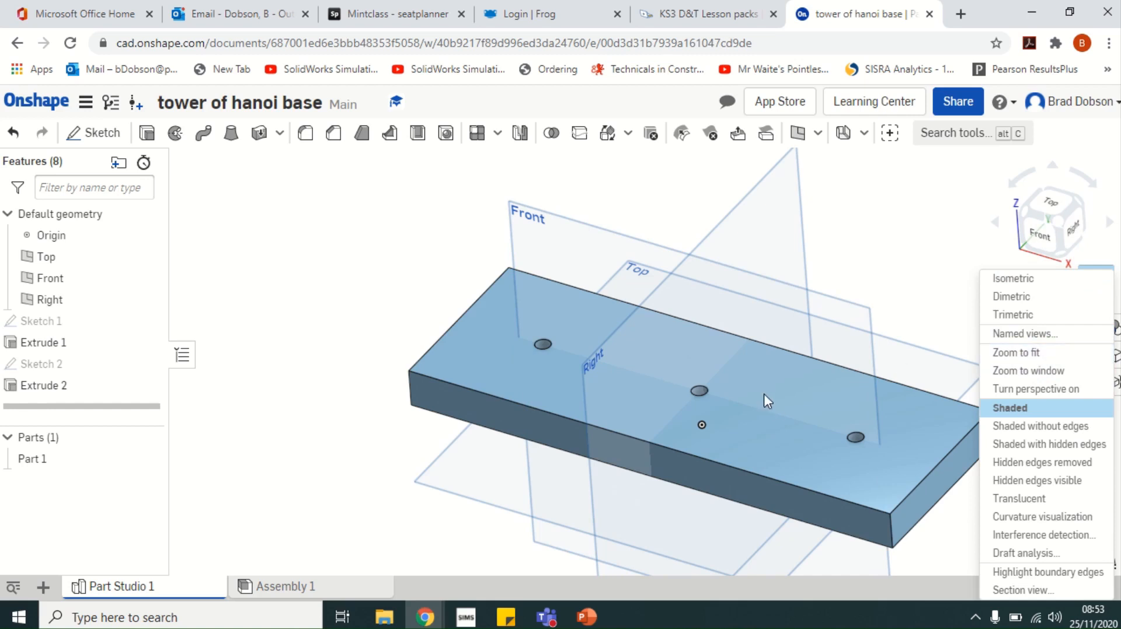
pyautogui.click(1028, 353)
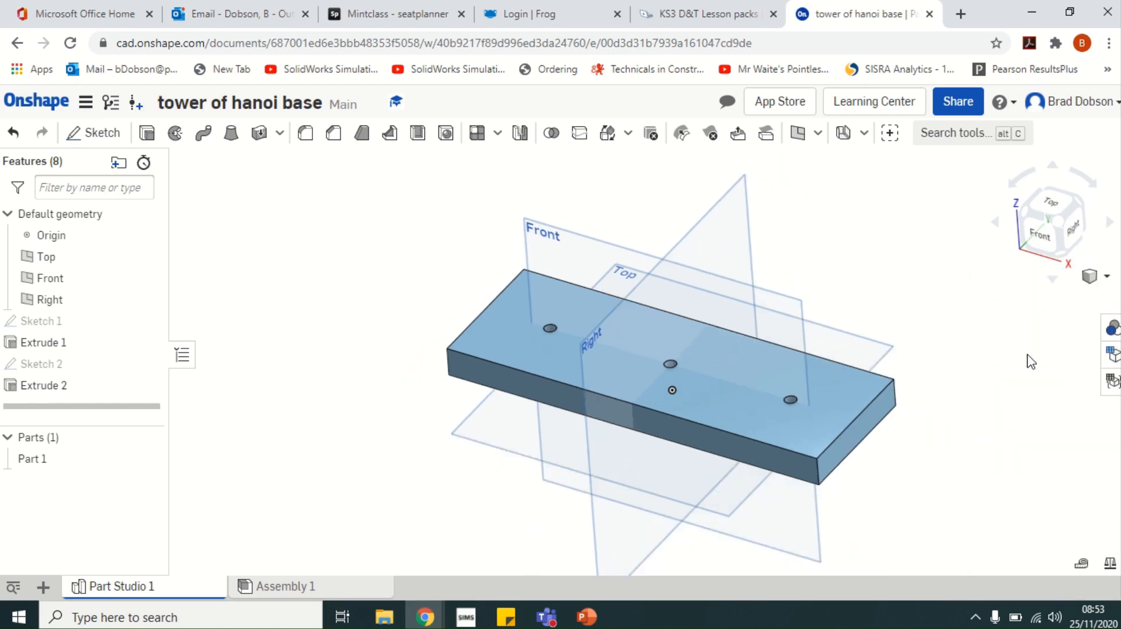
pyautogui.click(1108, 278)
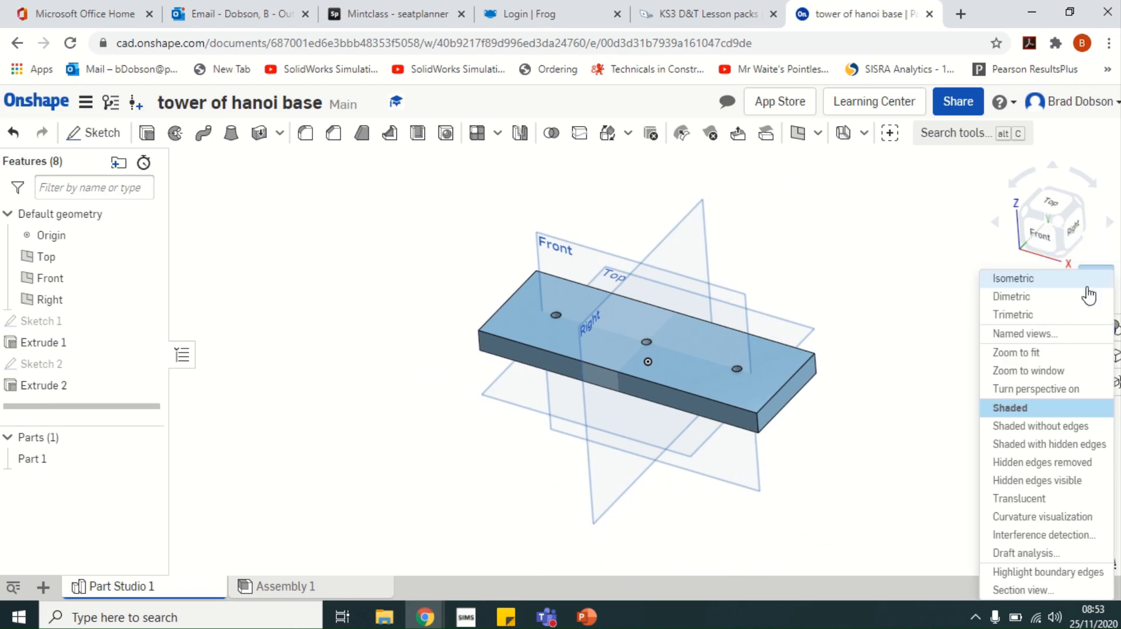
pyautogui.click(1026, 282)
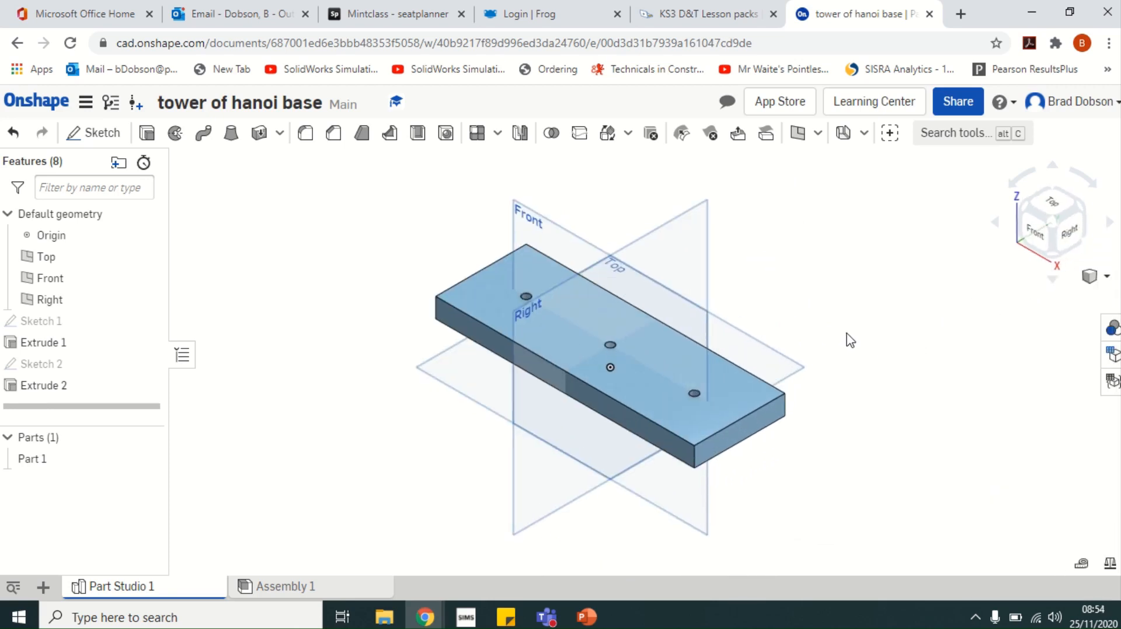
pyautogui.scroll(2, 847, 334)
pyautogui.moveTo(526, 1)
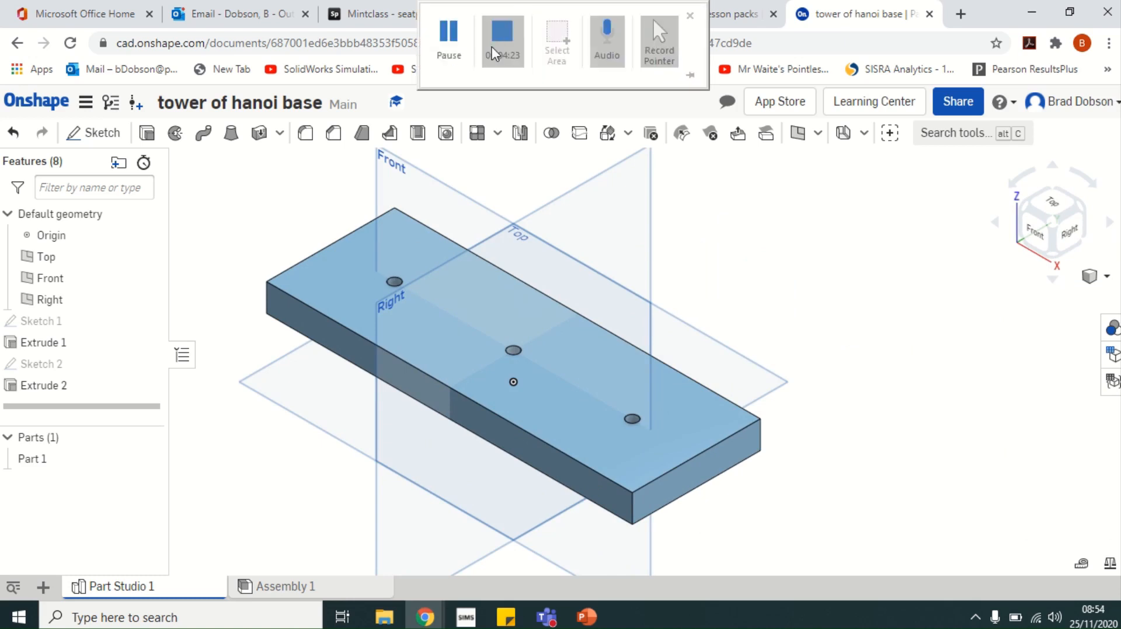
pyautogui.click(496, 51)
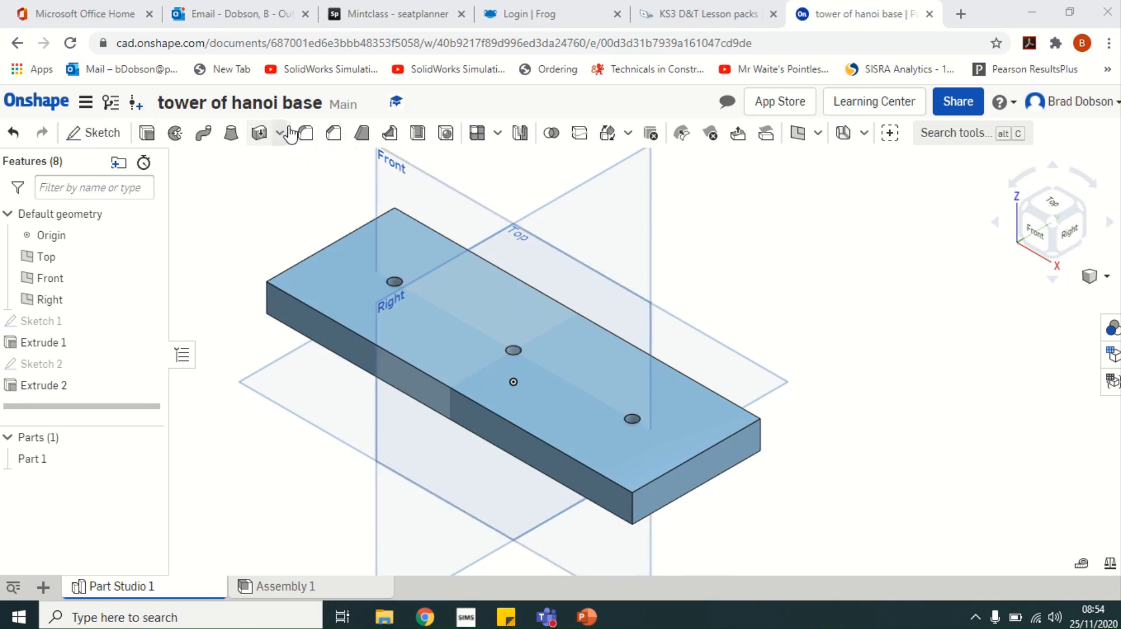
# Start a Chamfer feature, which defaults to equal distance 5 mm
pyautogui.click(335, 136)
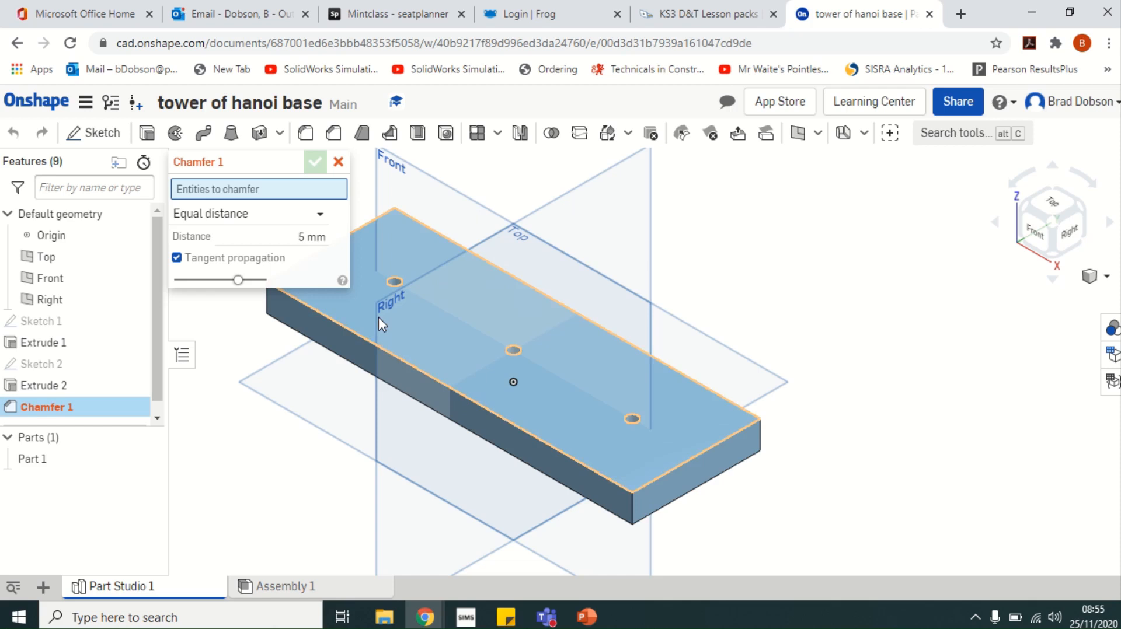
# Select the block's four top edges and set the chamfer distance to 5 mm
pyautogui.moveTo(379, 317); pyautogui.dragTo(560, 325, button='middle')
pyautogui.scroll(1, 555, 321)
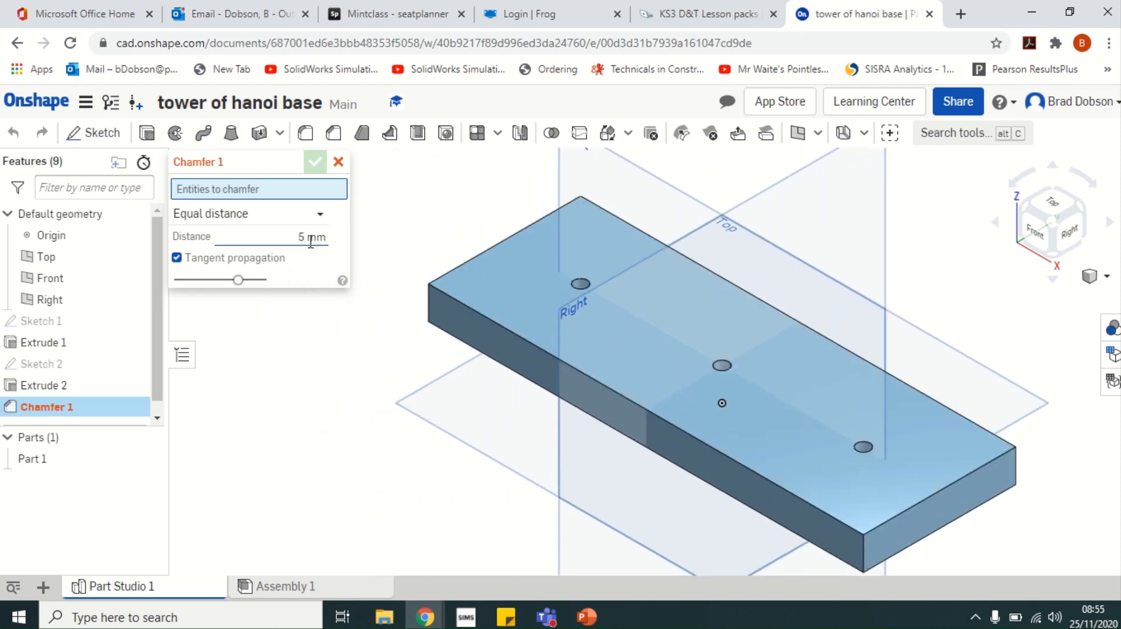
pyautogui.click(466, 261)
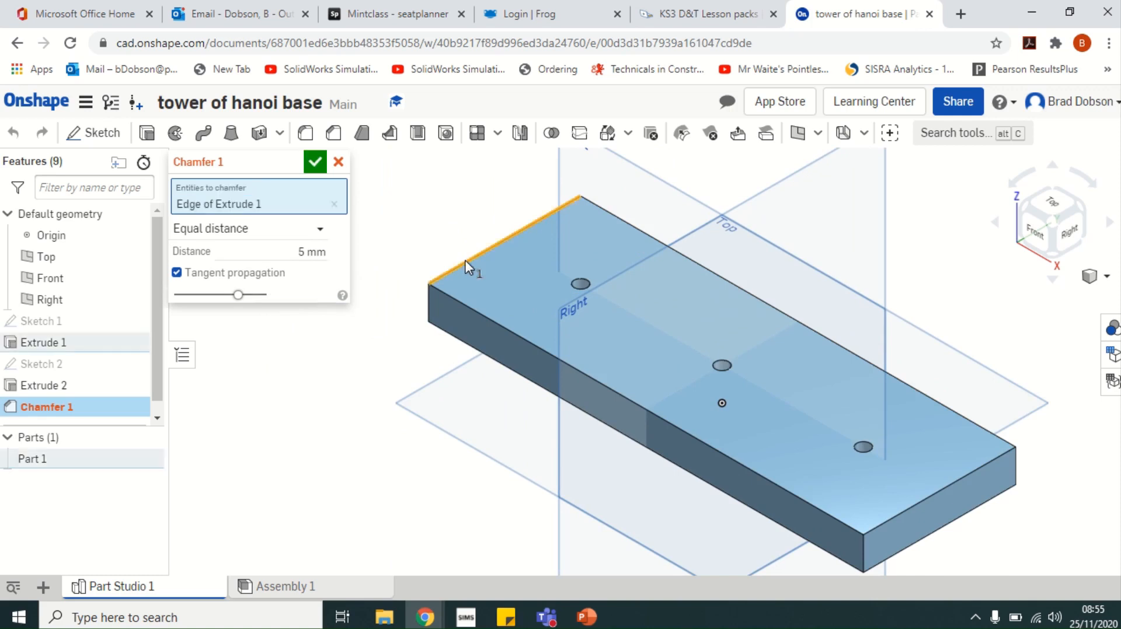
pyautogui.click(486, 317)
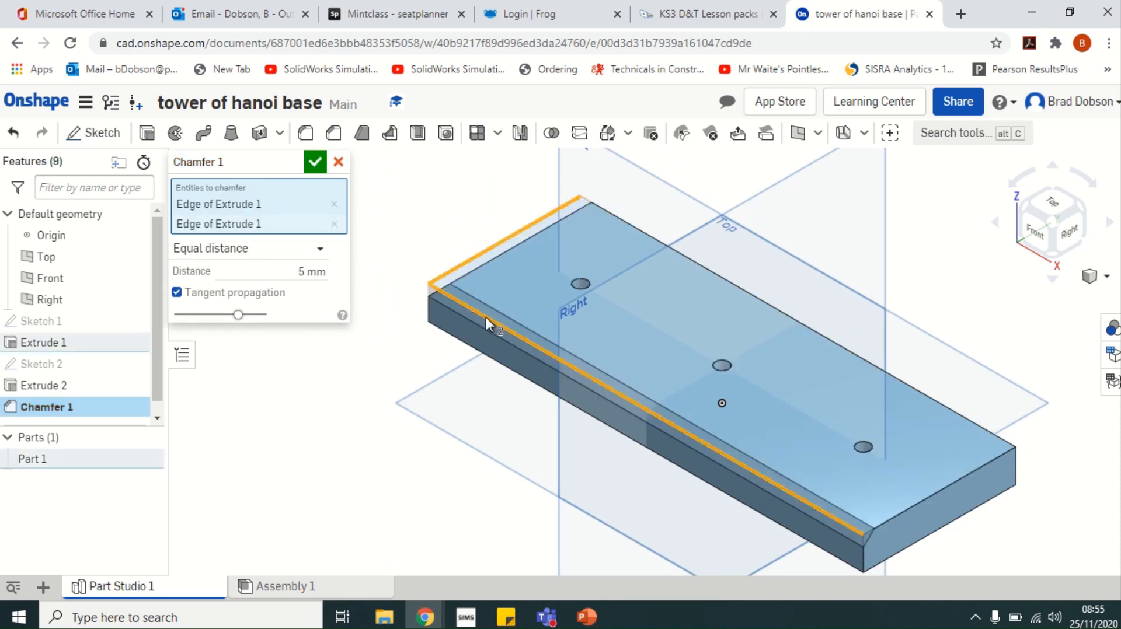
pyautogui.click(943, 487)
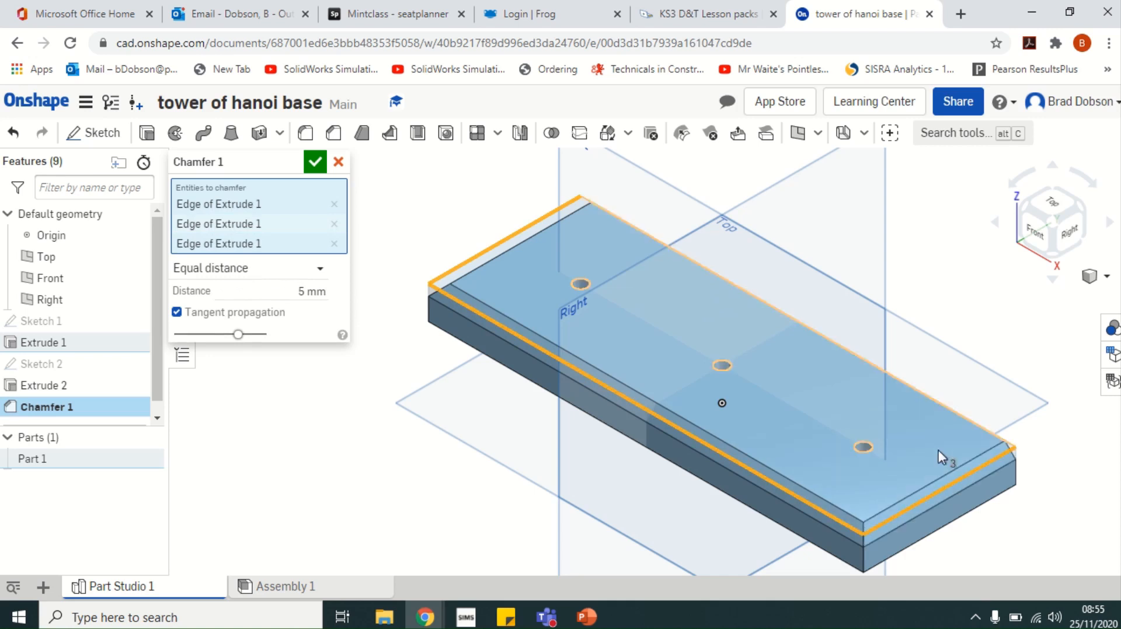
pyautogui.click(954, 408)
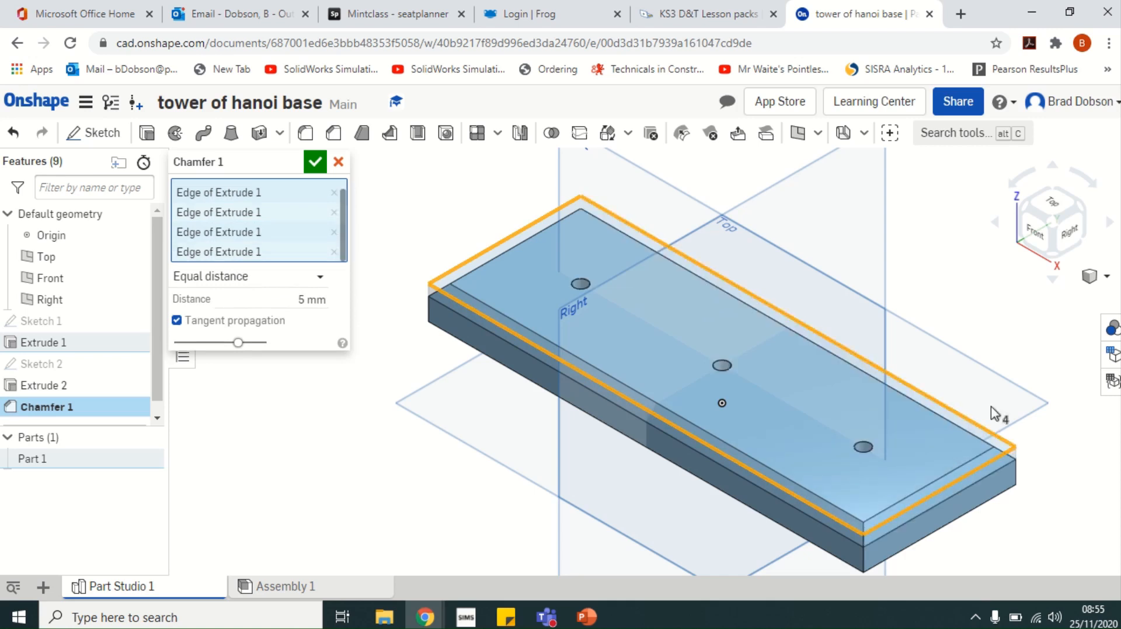
pyautogui.click(308, 301)
pyautogui.write('10')
pyautogui.press('Return')
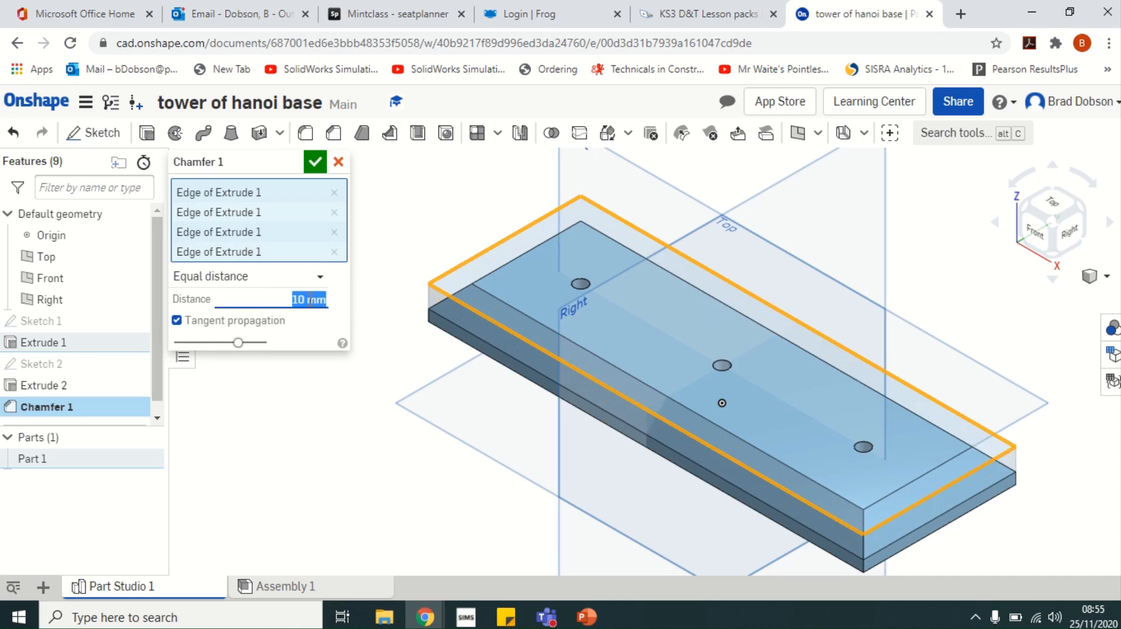
pyautogui.write('5')
pyautogui.press('Return')
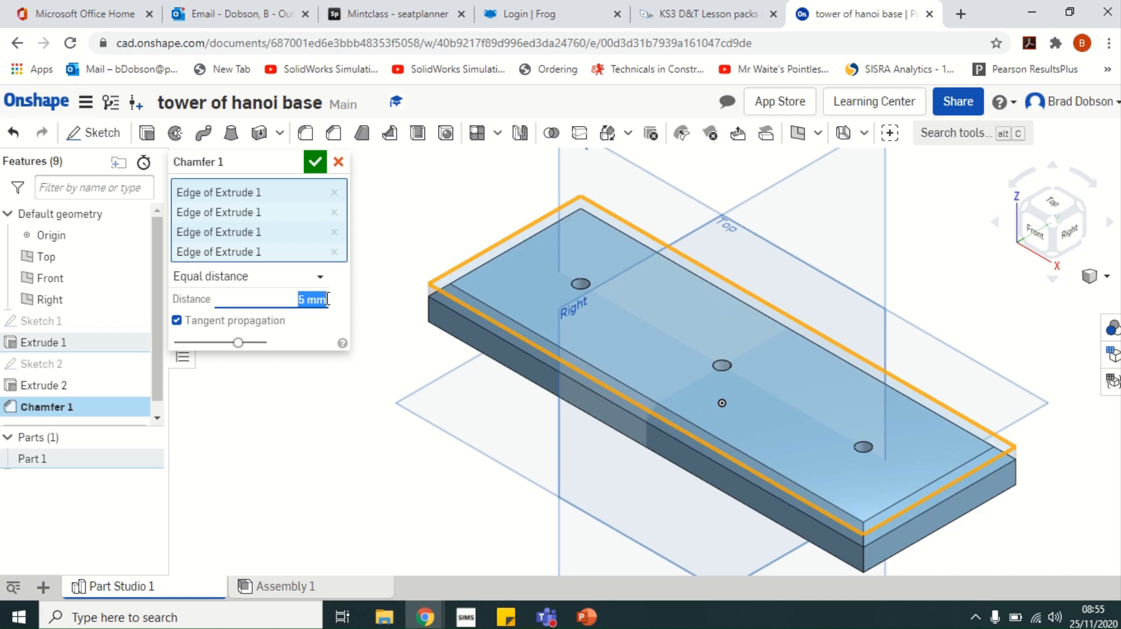
# Try two distances (10, 15 mm), revert to equal distance, add an edge, and confirm
pyautogui.click(302, 283)
pyautogui.click(265, 324)
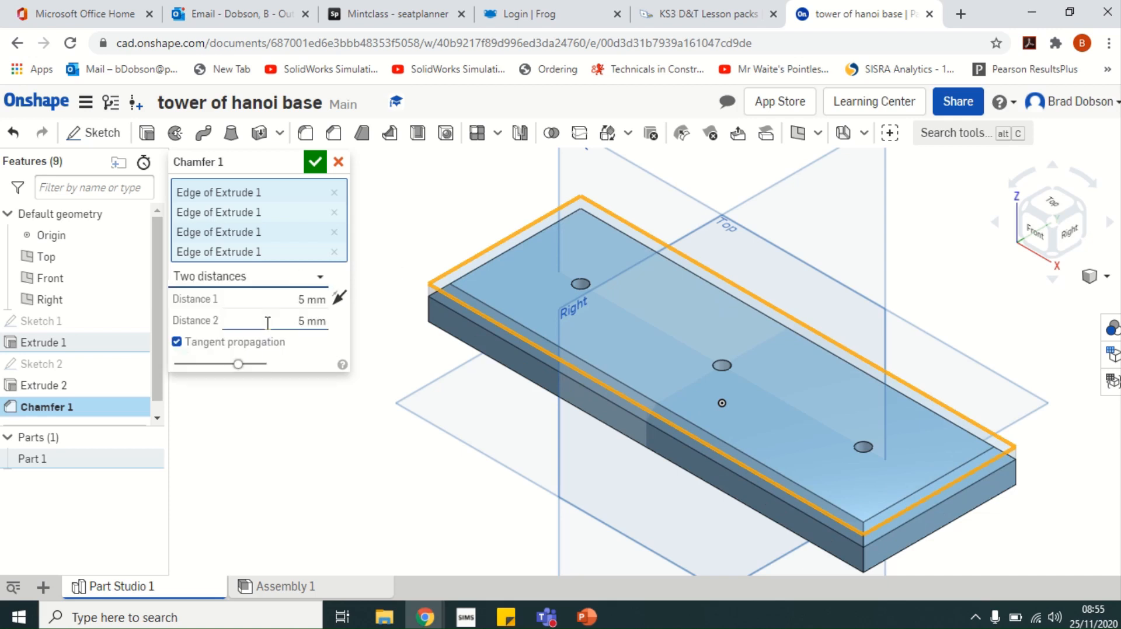
pyautogui.click(310, 320)
pyautogui.write('10')
pyautogui.press('Return')
pyautogui.write('15')
pyautogui.press('Return')
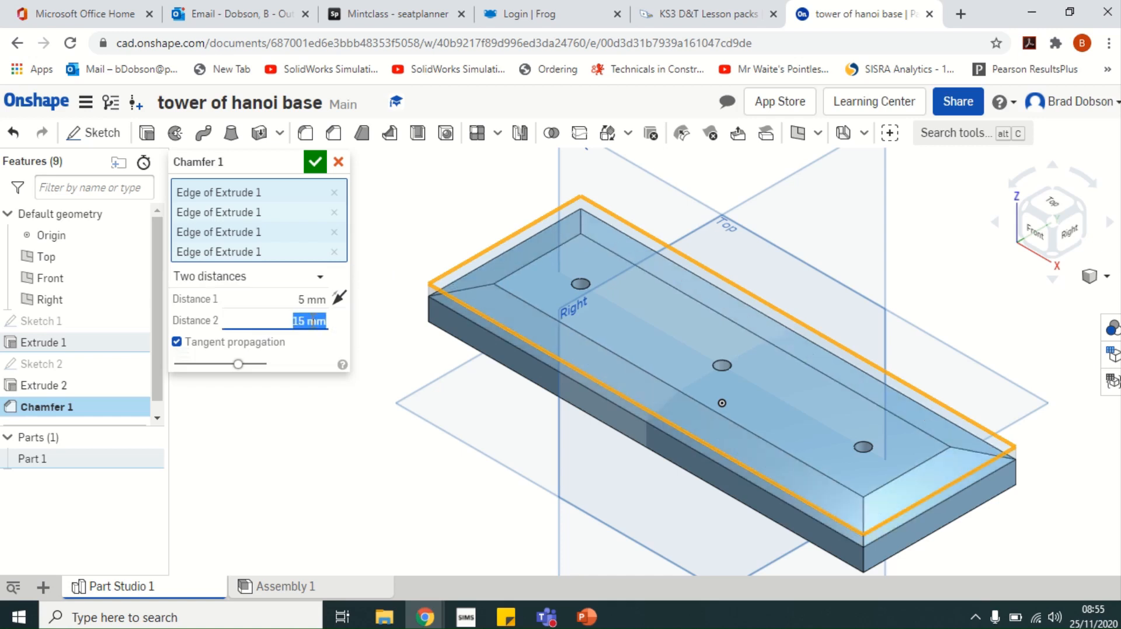
pyautogui.click(319, 277)
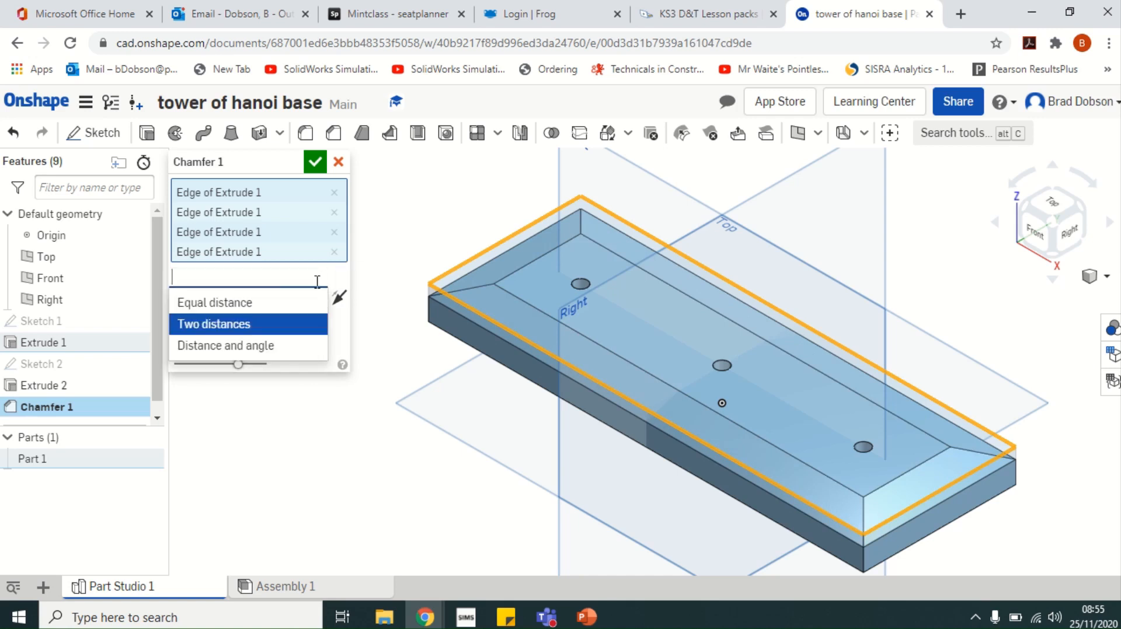
pyautogui.click(276, 304)
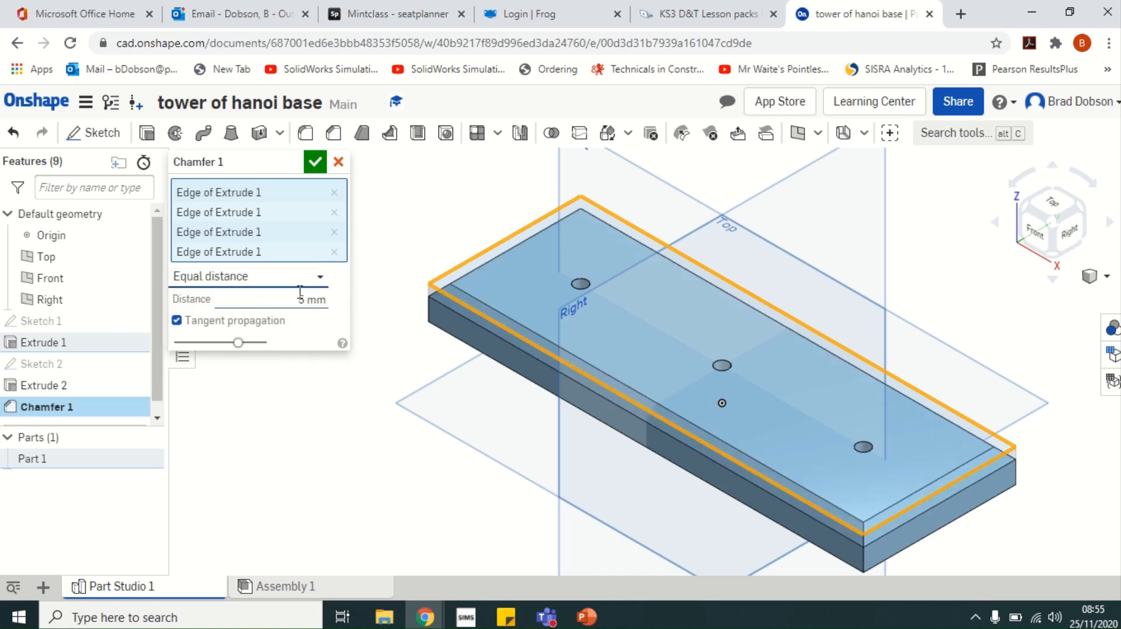
pyautogui.click(445, 310)
pyautogui.click(315, 164)
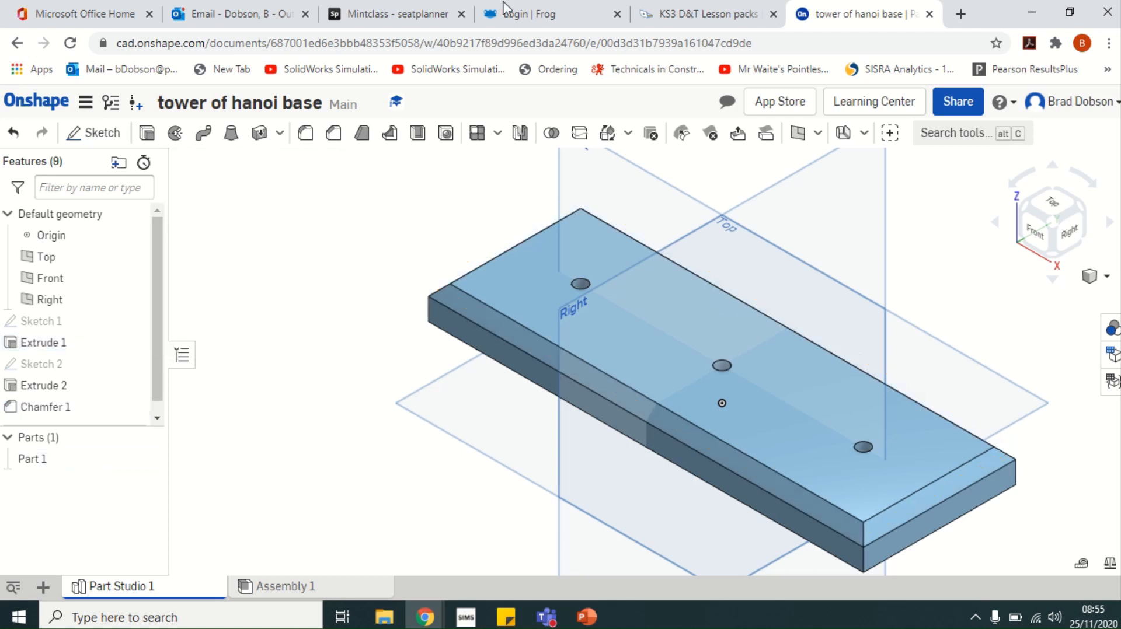
# Orbit the model to inspect the chamfered top edges
pyautogui.moveTo(538, 6)
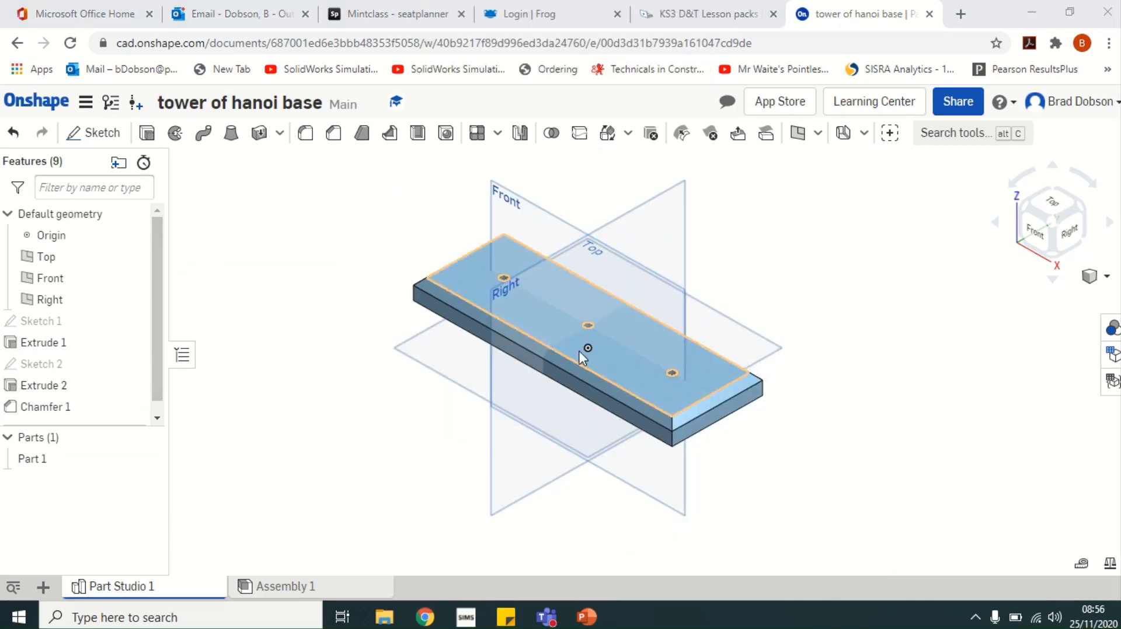
pyautogui.moveTo(811, 448); pyautogui.dragTo(870, 503, button='right')
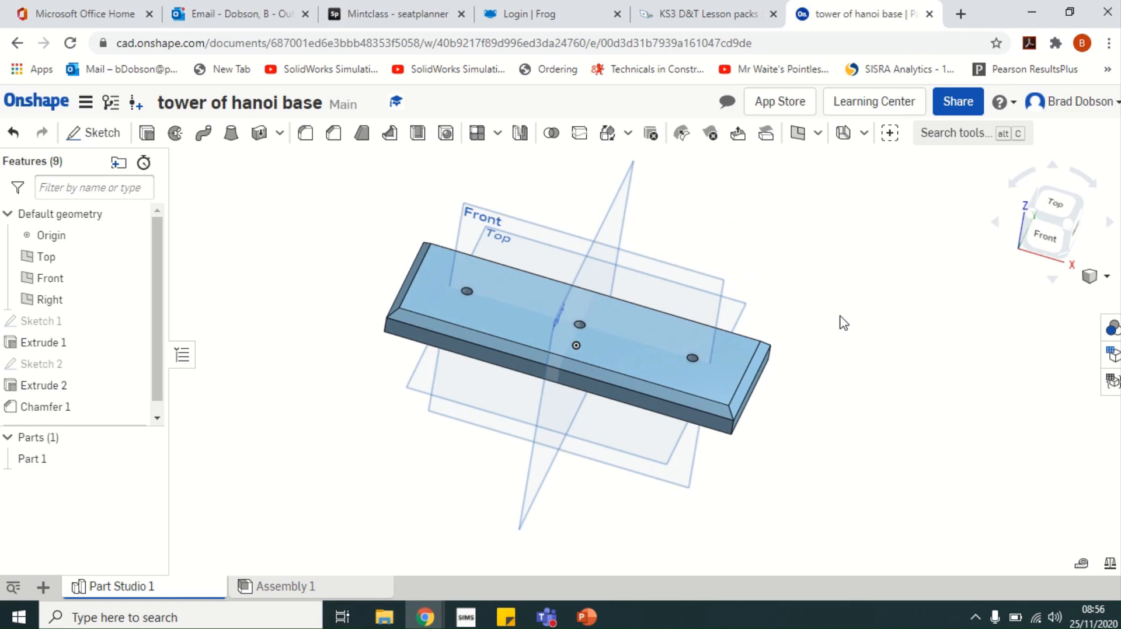
# Change Part 1's colour to light yellow F5D578 and close the appearance list
pyautogui.click(1112, 332)
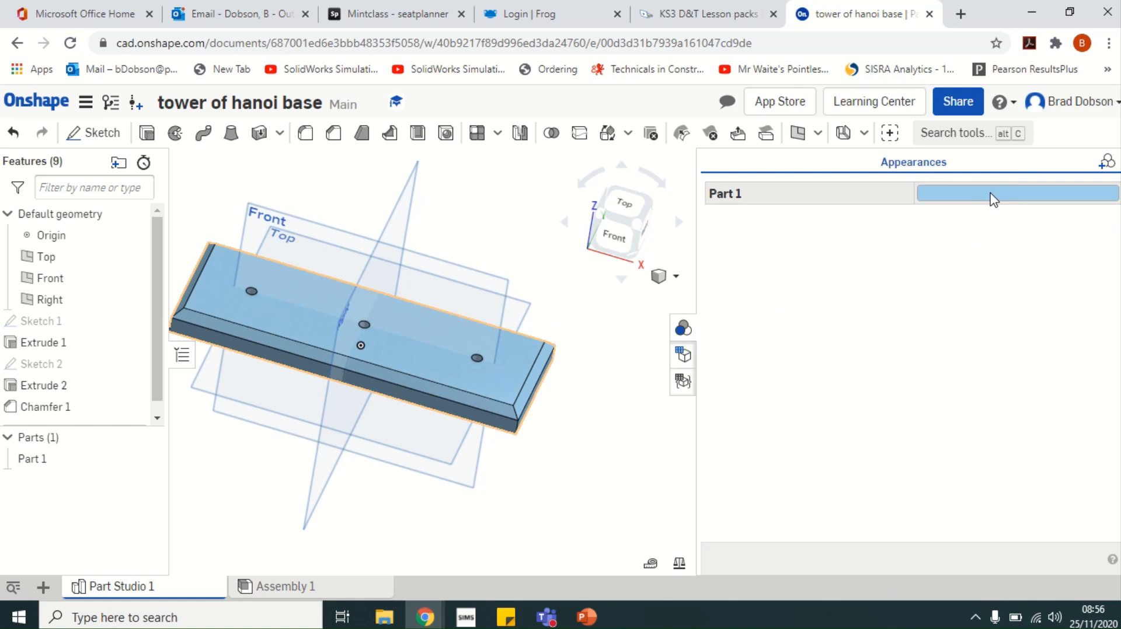
pyautogui.click(993, 199)
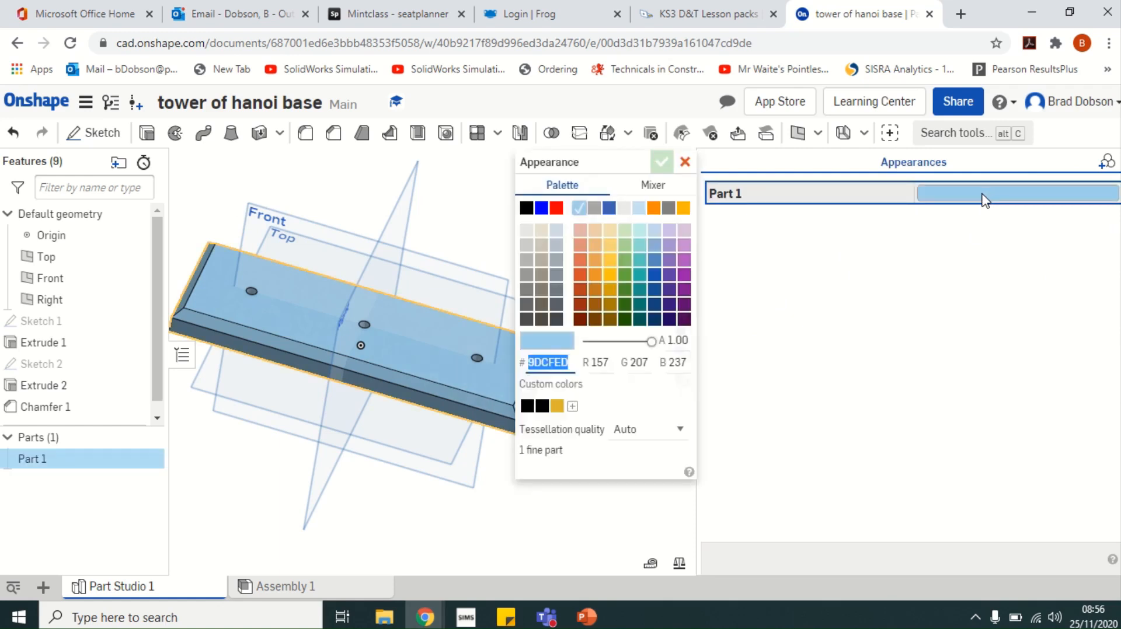
pyautogui.click(611, 247)
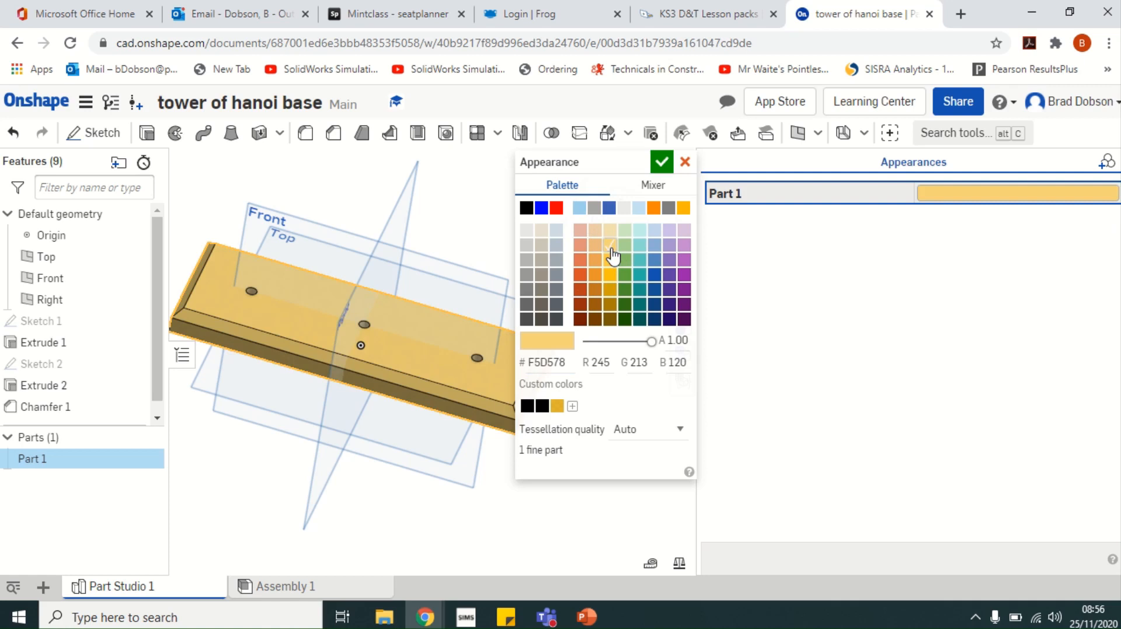
pyautogui.click(663, 165)
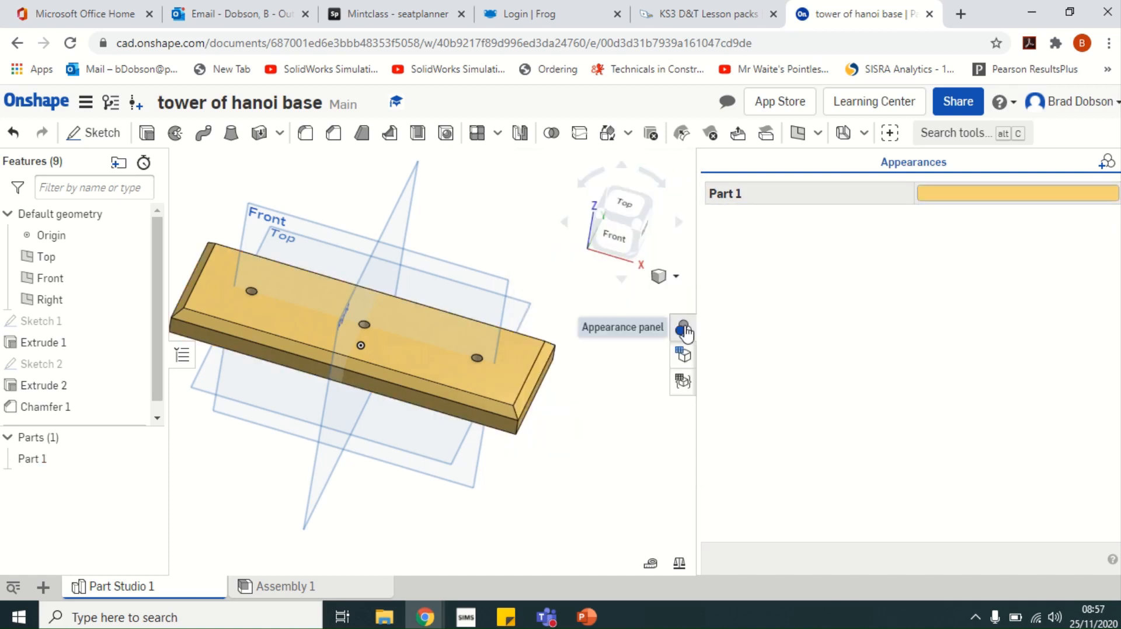
pyautogui.click(683, 329)
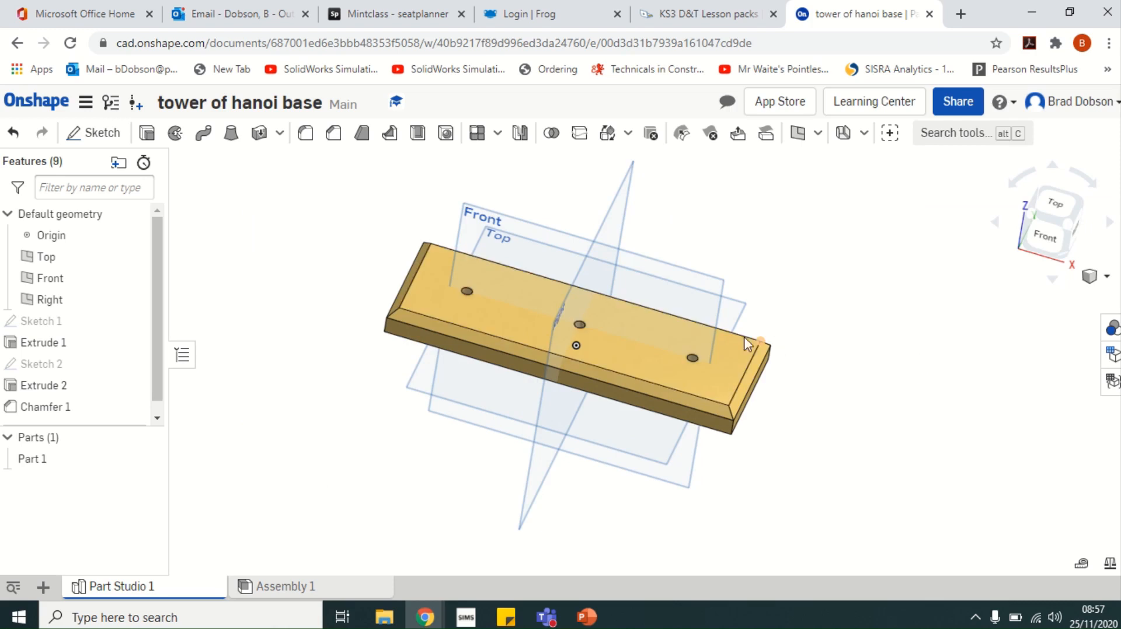
# Assign Part 1 the material Cedar, Western Red from the Onshape Material Library
pyautogui.rightClick(614, 332)
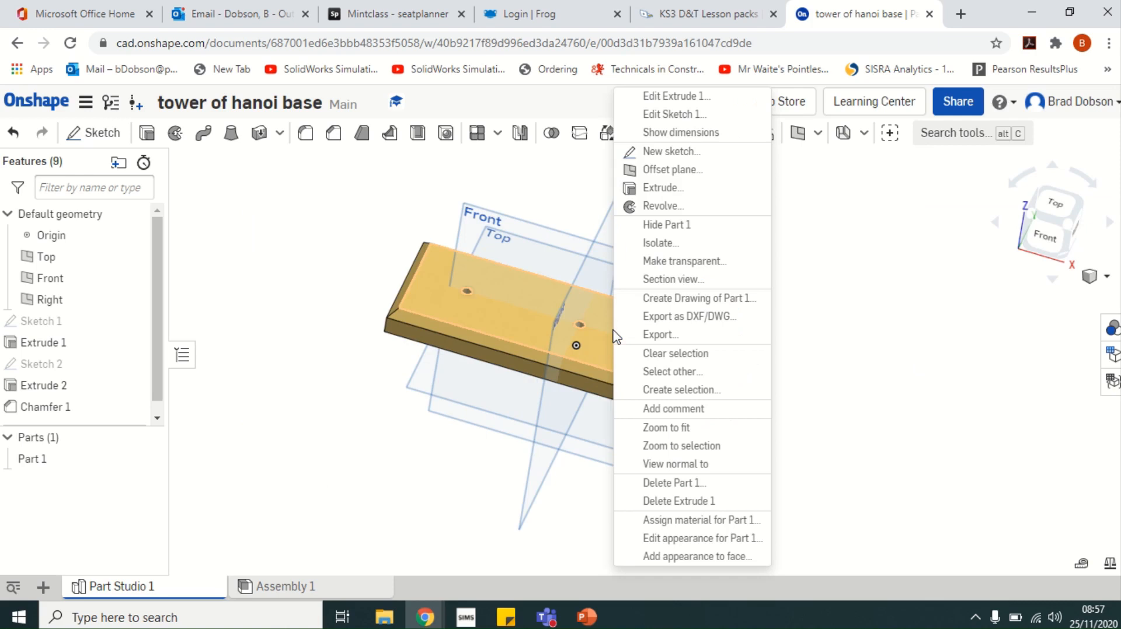
pyautogui.click(701, 522)
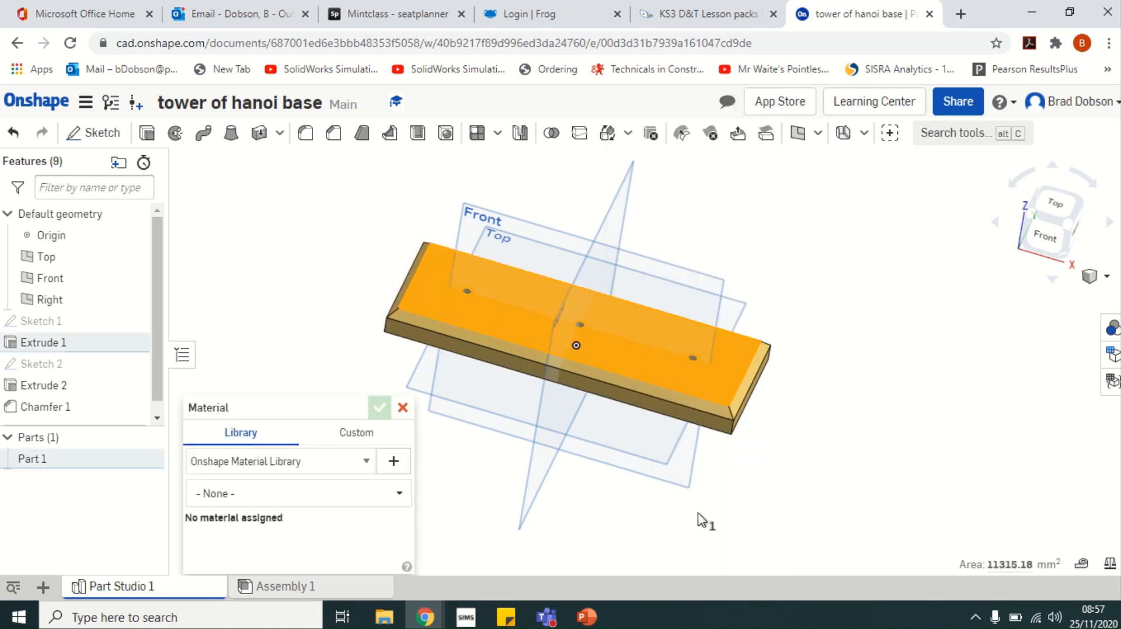
pyautogui.click(370, 461)
pyautogui.click(375, 469)
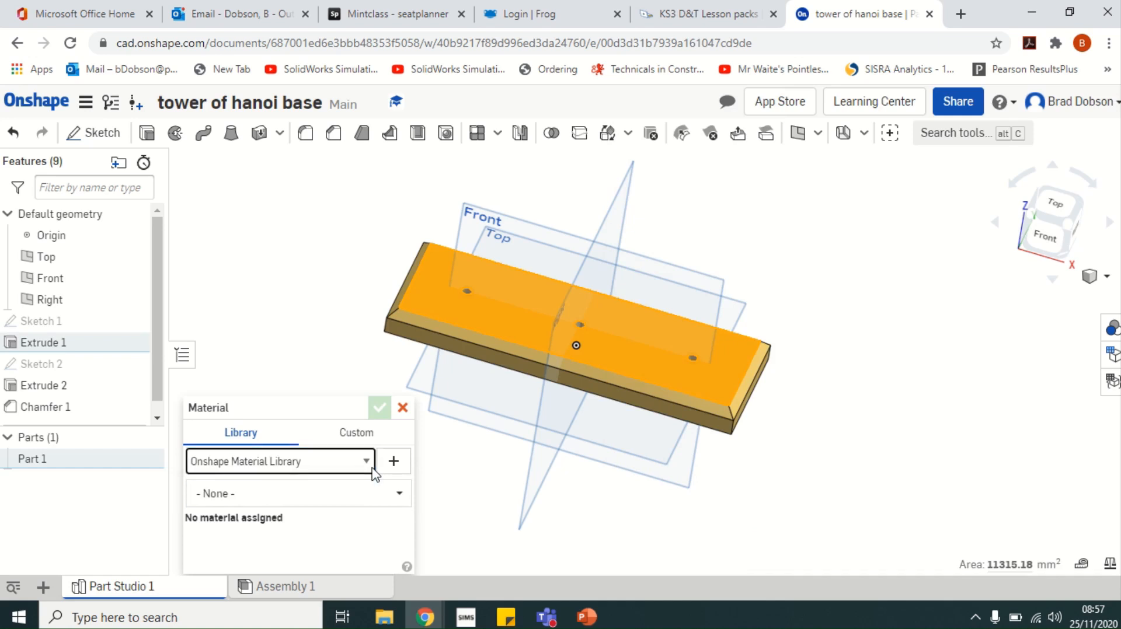
pyautogui.click(395, 494)
pyautogui.moveTo(405, 338); pyautogui.dragTo(420, 464)
pyautogui.write('red')
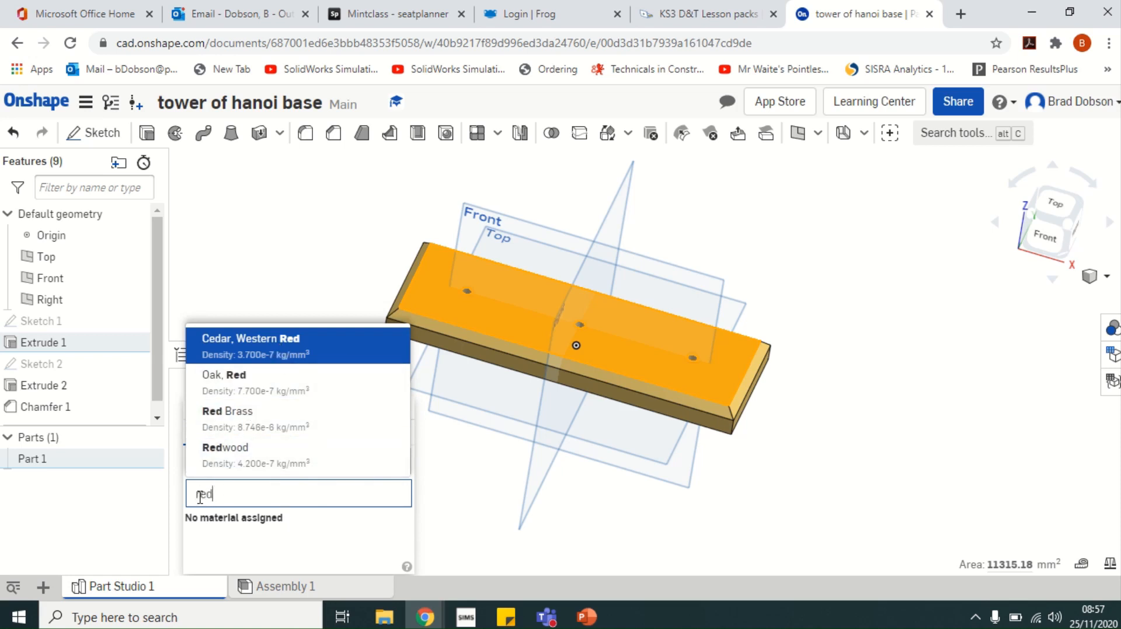
pyautogui.click(292, 345)
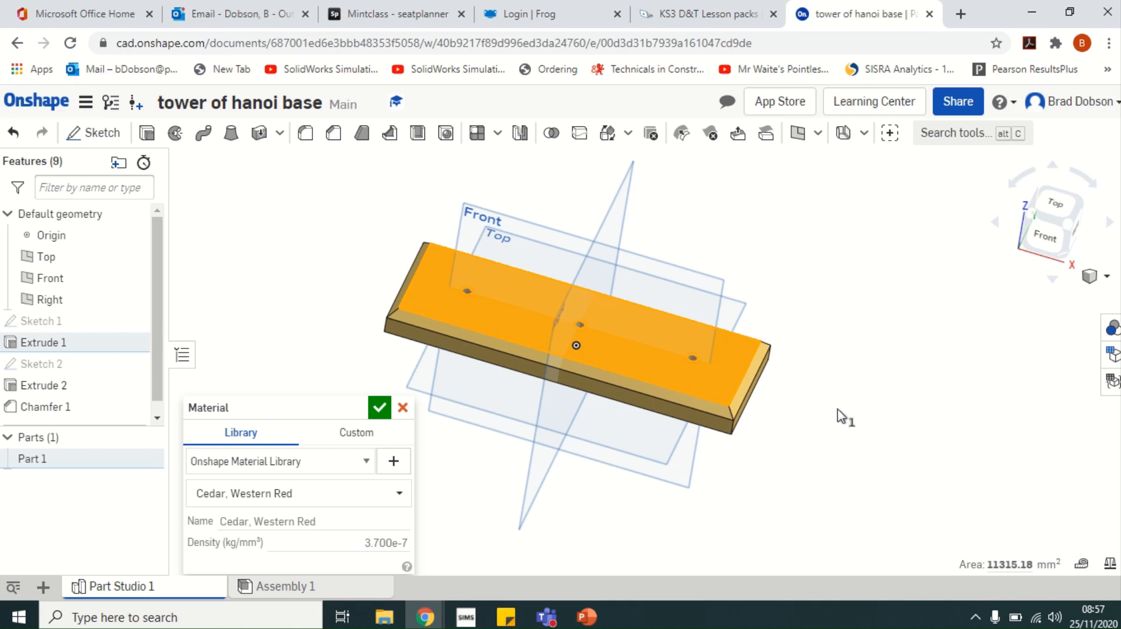
pyautogui.click(380, 409)
pyautogui.moveTo(879, 314)
pyautogui.mouseDown(button='right')
pyautogui.moveTo(838, 319)
pyautogui.moveTo(870, 300)
pyautogui.mouseUp(button='right')
pyautogui.click(837, 318)
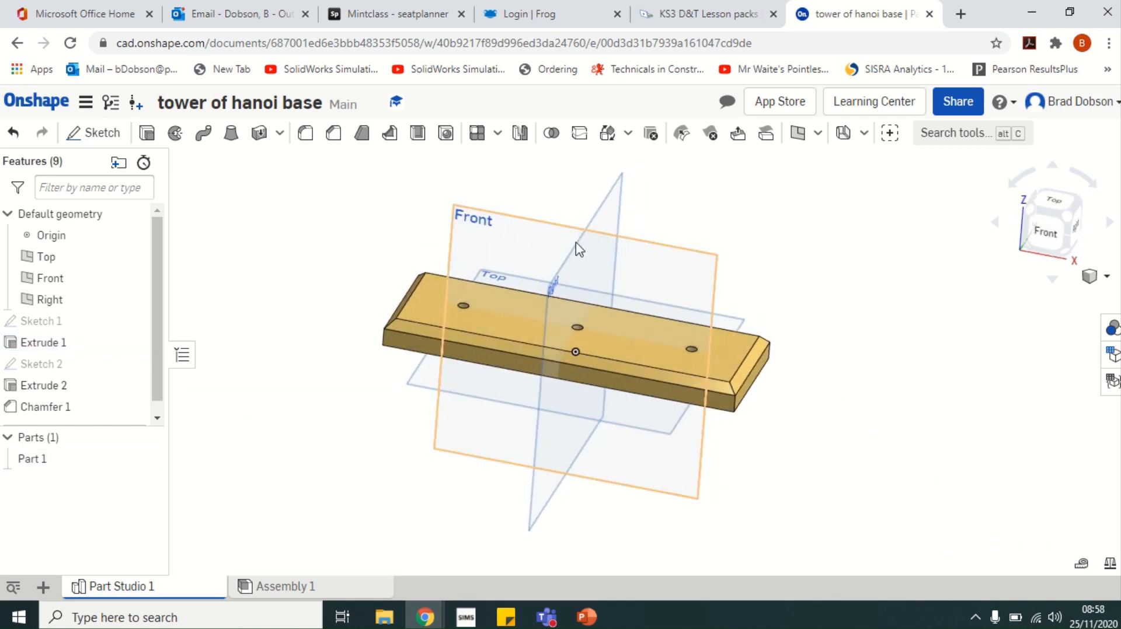
# Hide all reference planes and the origin marker
pyautogui.moveTo(871, 303); pyautogui.dragTo(841, 296, button='right')
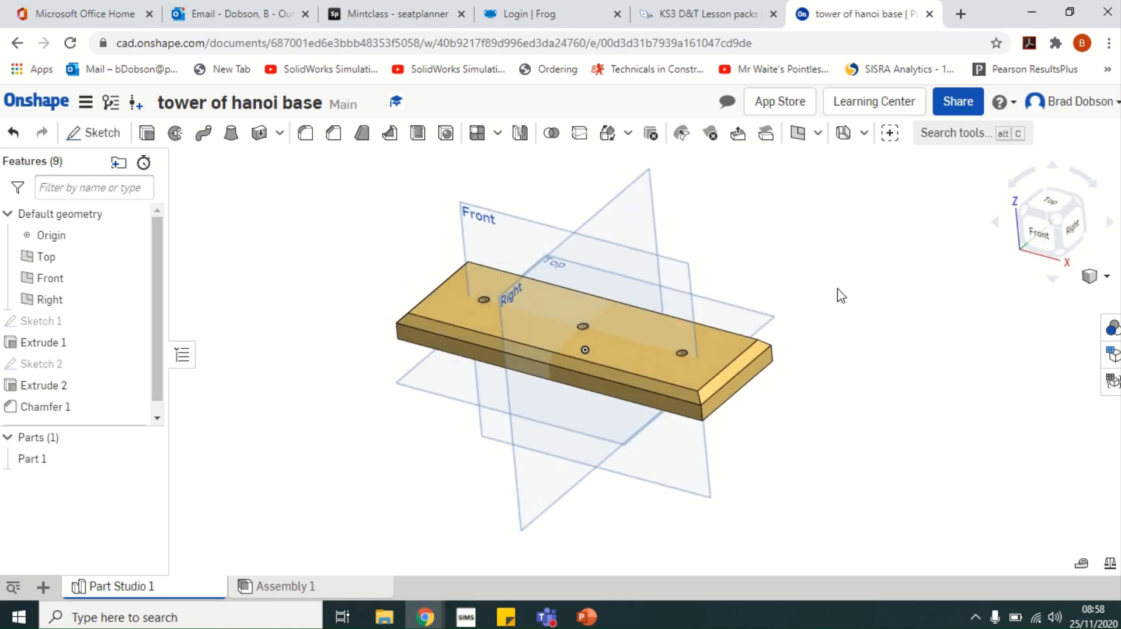
pyautogui.rightClick(616, 209)
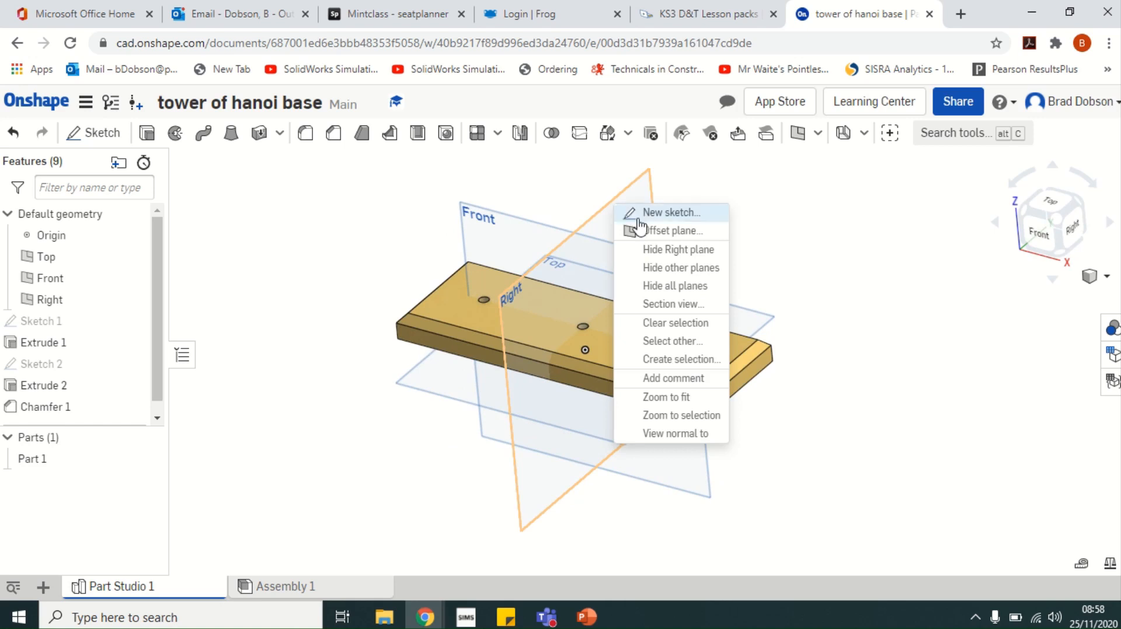
pyautogui.click(678, 286)
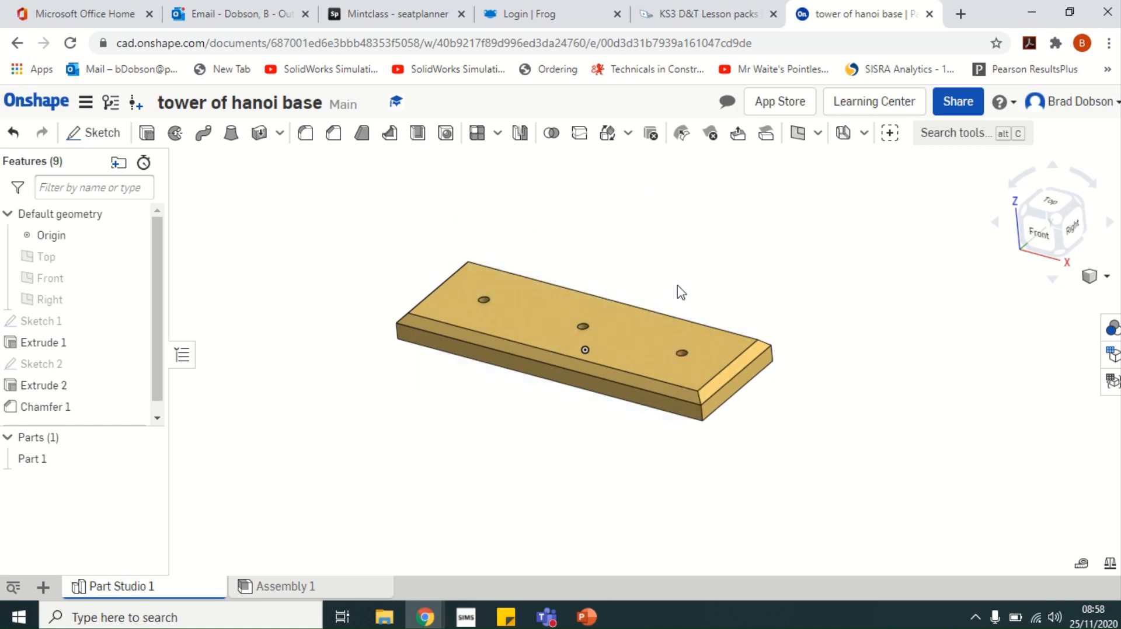
pyautogui.rightClick(587, 352)
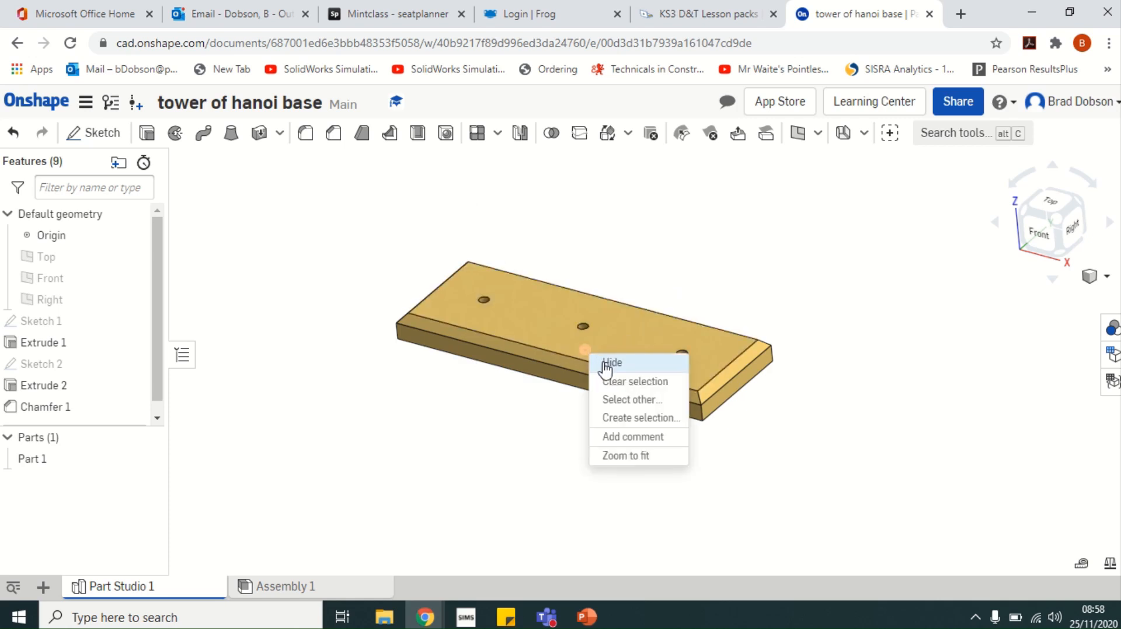
pyautogui.click(607, 364)
# Set the view to the standard isometric orientation
pyautogui.moveTo(820, 286)
pyautogui.mouseDown(button='right')
pyautogui.moveTo(767, 315)
pyautogui.moveTo(821, 275)
pyautogui.moveTo(803, 338)
pyautogui.moveTo(831, 369)
pyautogui.moveTo(893, 324)
pyautogui.moveTo(840, 354)
pyautogui.mouseUp(button='right')
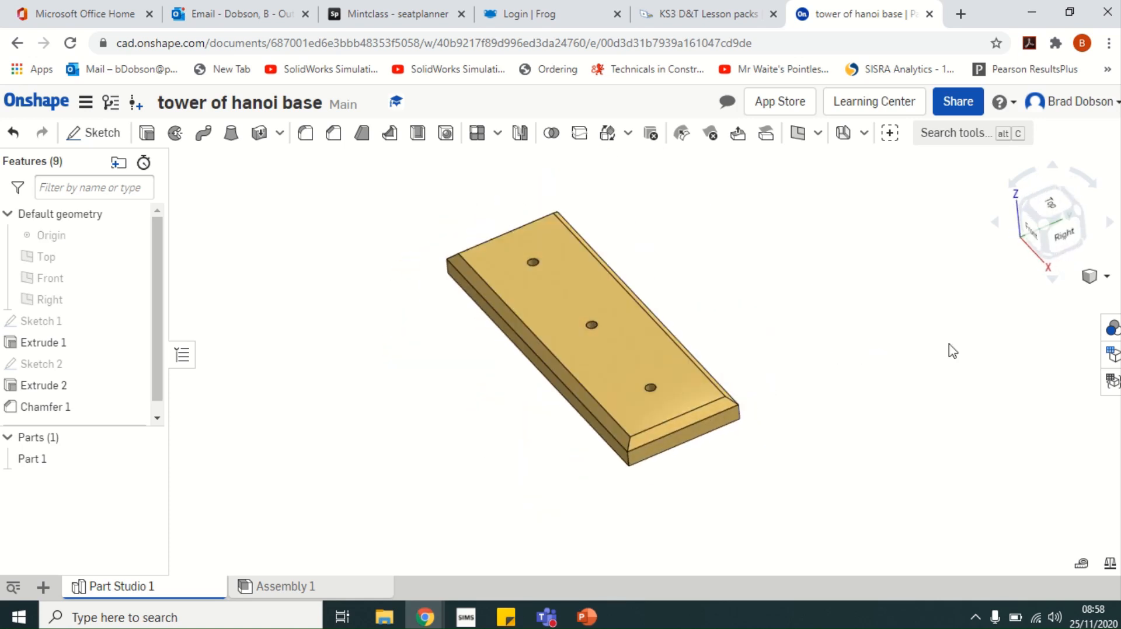
pyautogui.click(1107, 277)
pyautogui.click(1034, 280)
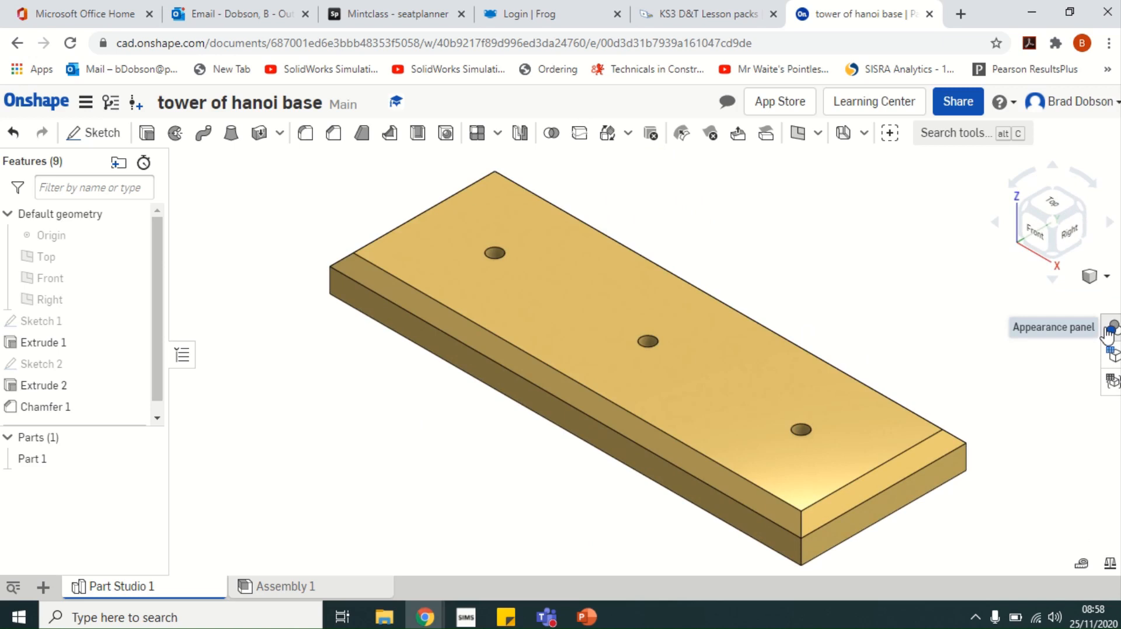
# Launch Snip & Sketch from a 'sni' search and snip the whole screen
pyautogui.click(90, 613)
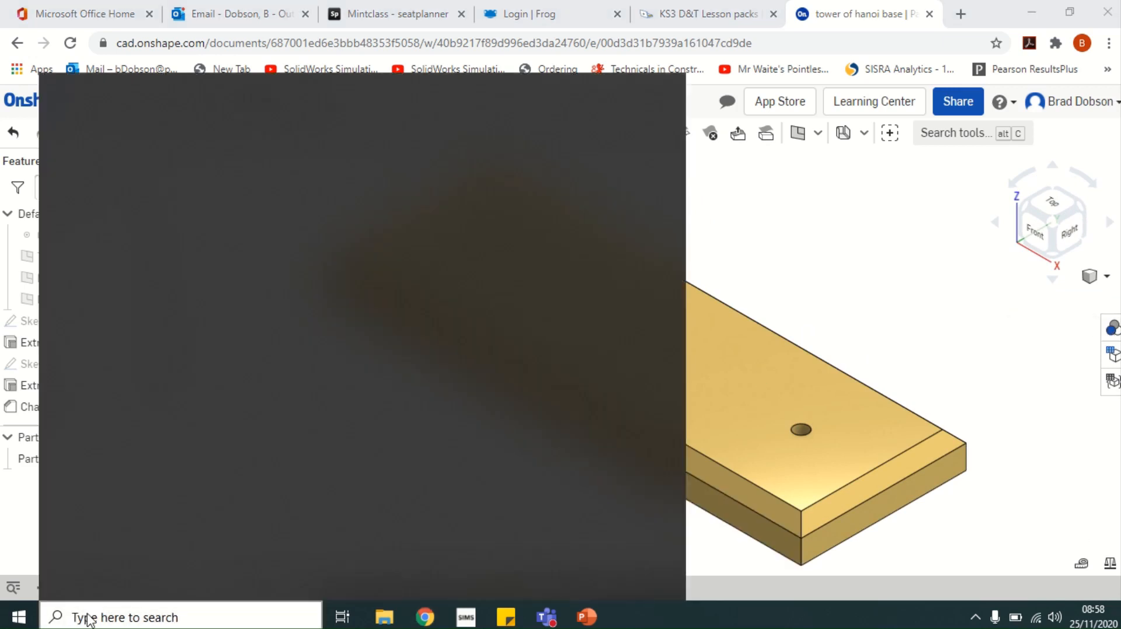
pyautogui.write('sni')
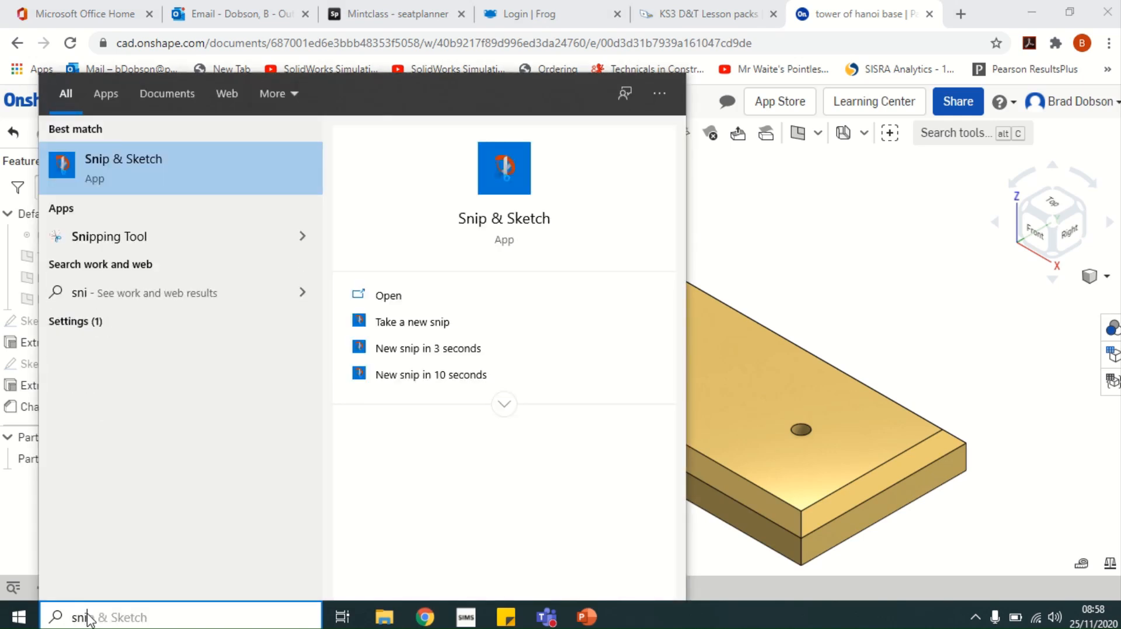
pyautogui.click(502, 219)
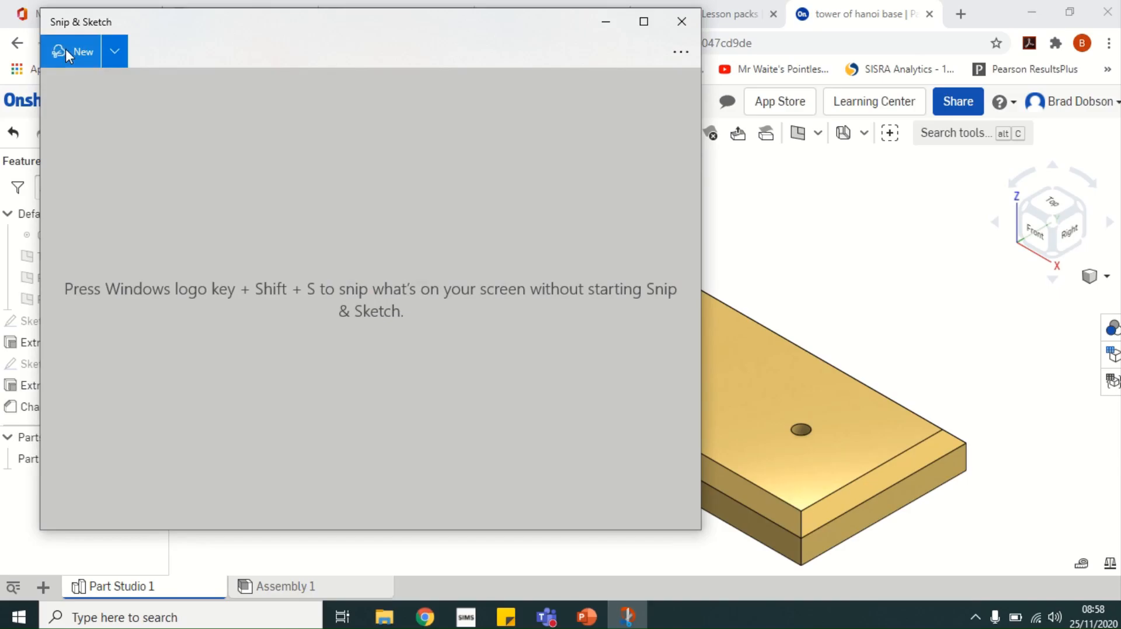
pyautogui.click(65, 51)
pyautogui.moveTo(4, 26); pyautogui.dragTo(1116, 597)
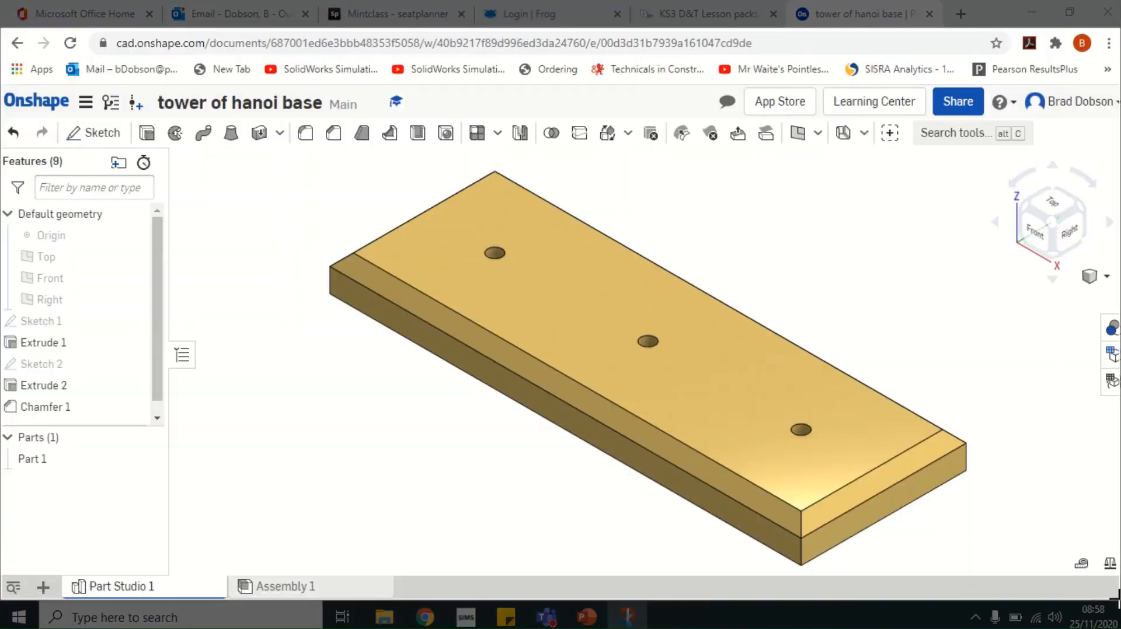